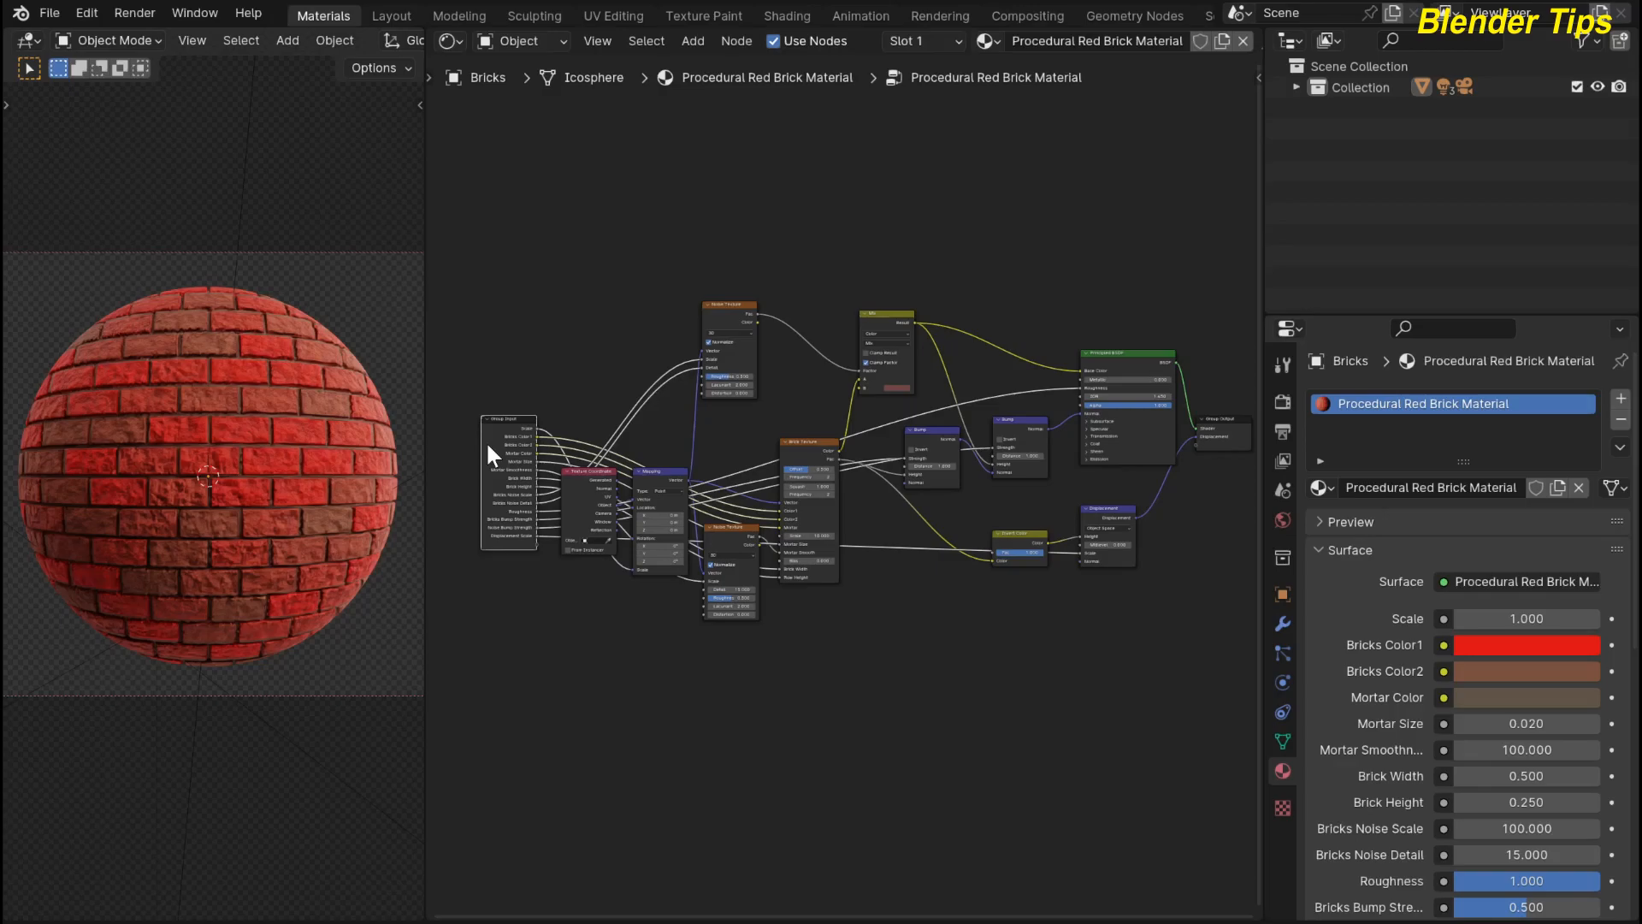
# - Leave the inside of the Procedural Red Brick Material node group and frame its exposed parameters
pyautogui.press('Tab')
pyautogui.press('Home')
pyautogui.scroll(4, 527, 405)
pyautogui.moveTo(523, 389); pyautogui.dragTo(507, 431, button='middle')
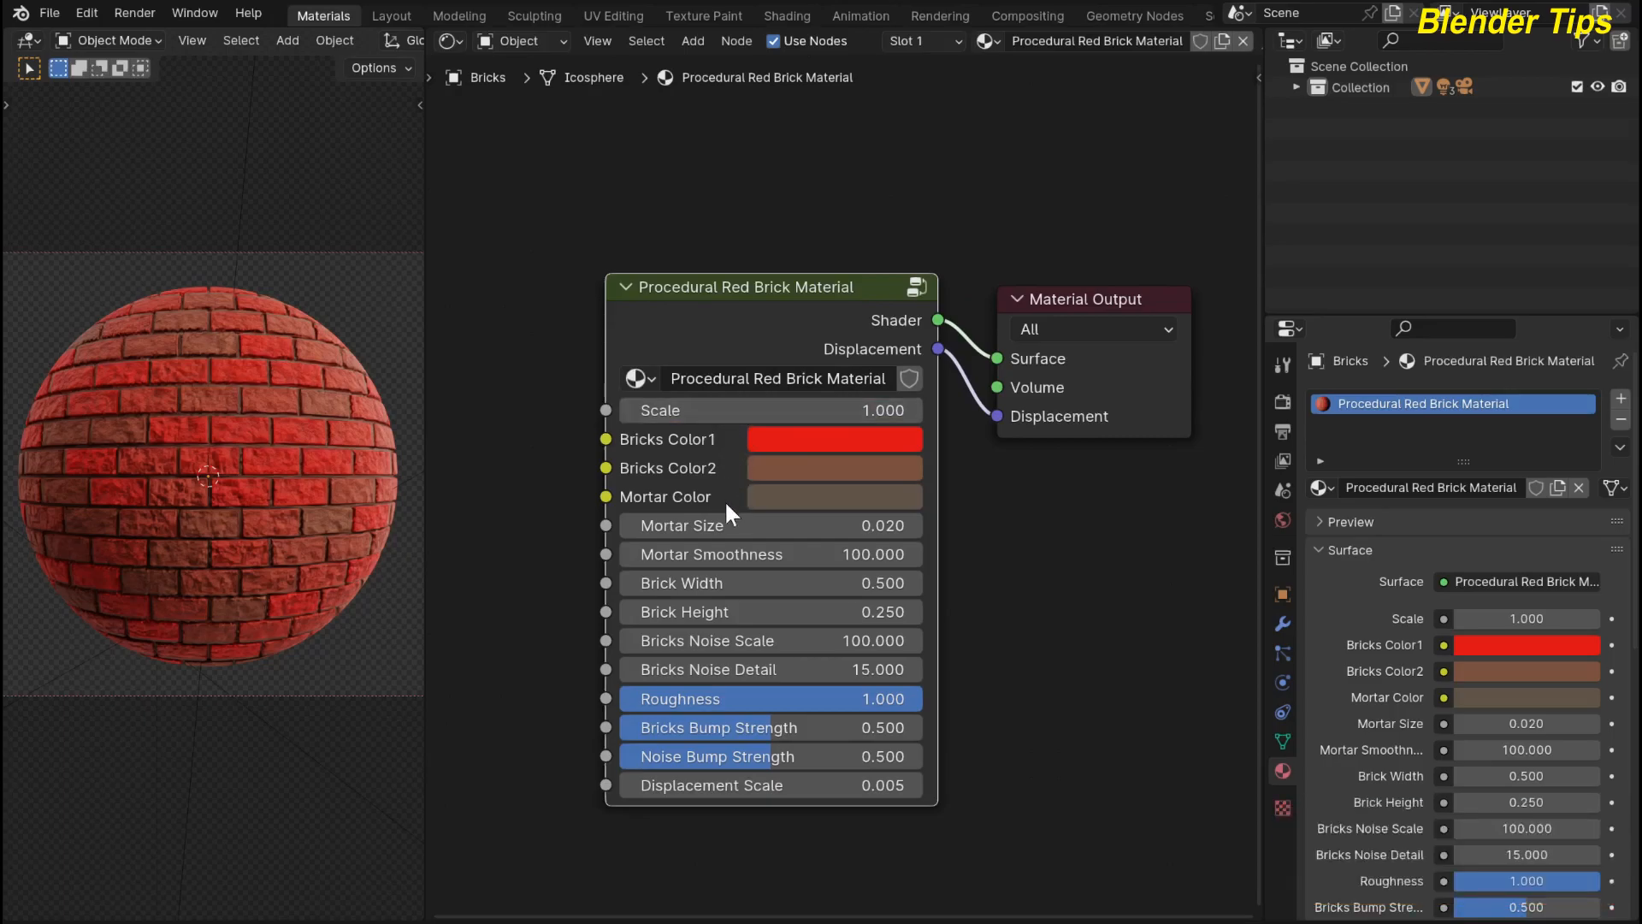
pyautogui.moveTo(717, 346); pyautogui.dragTo(729, 300, button='middle')
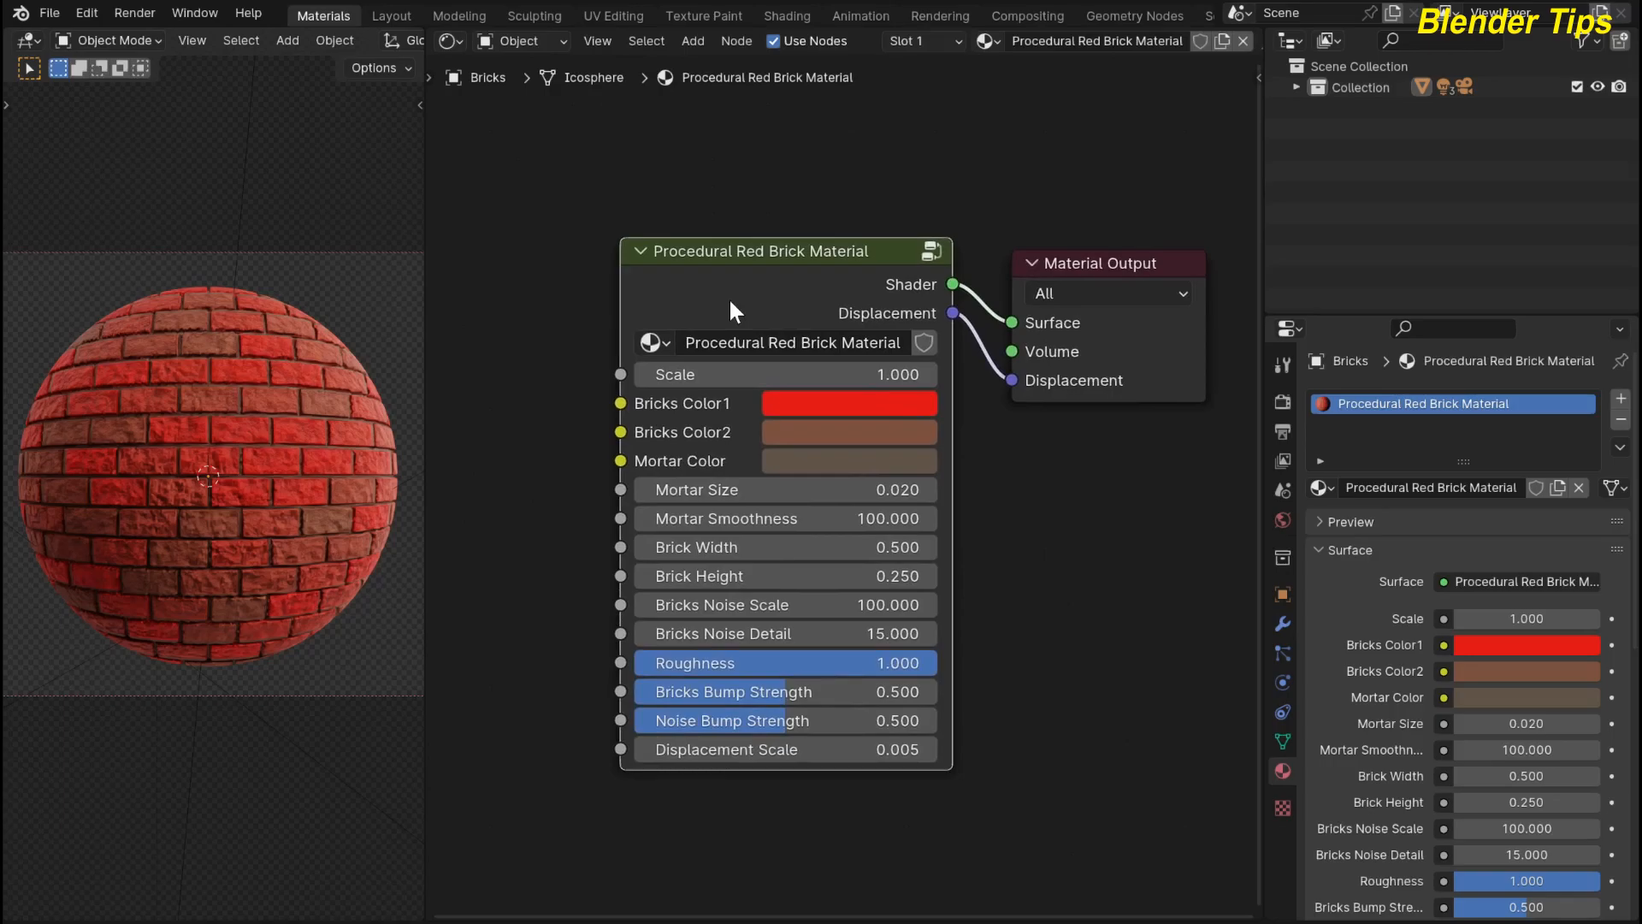
# - Try a bright green Bricks Color1 and a dark blue Bricks Color2 on the group node, undoing each change
pyautogui.click(820, 402)
pyautogui.moveTo(855, 522); pyautogui.dragTo(800, 527)
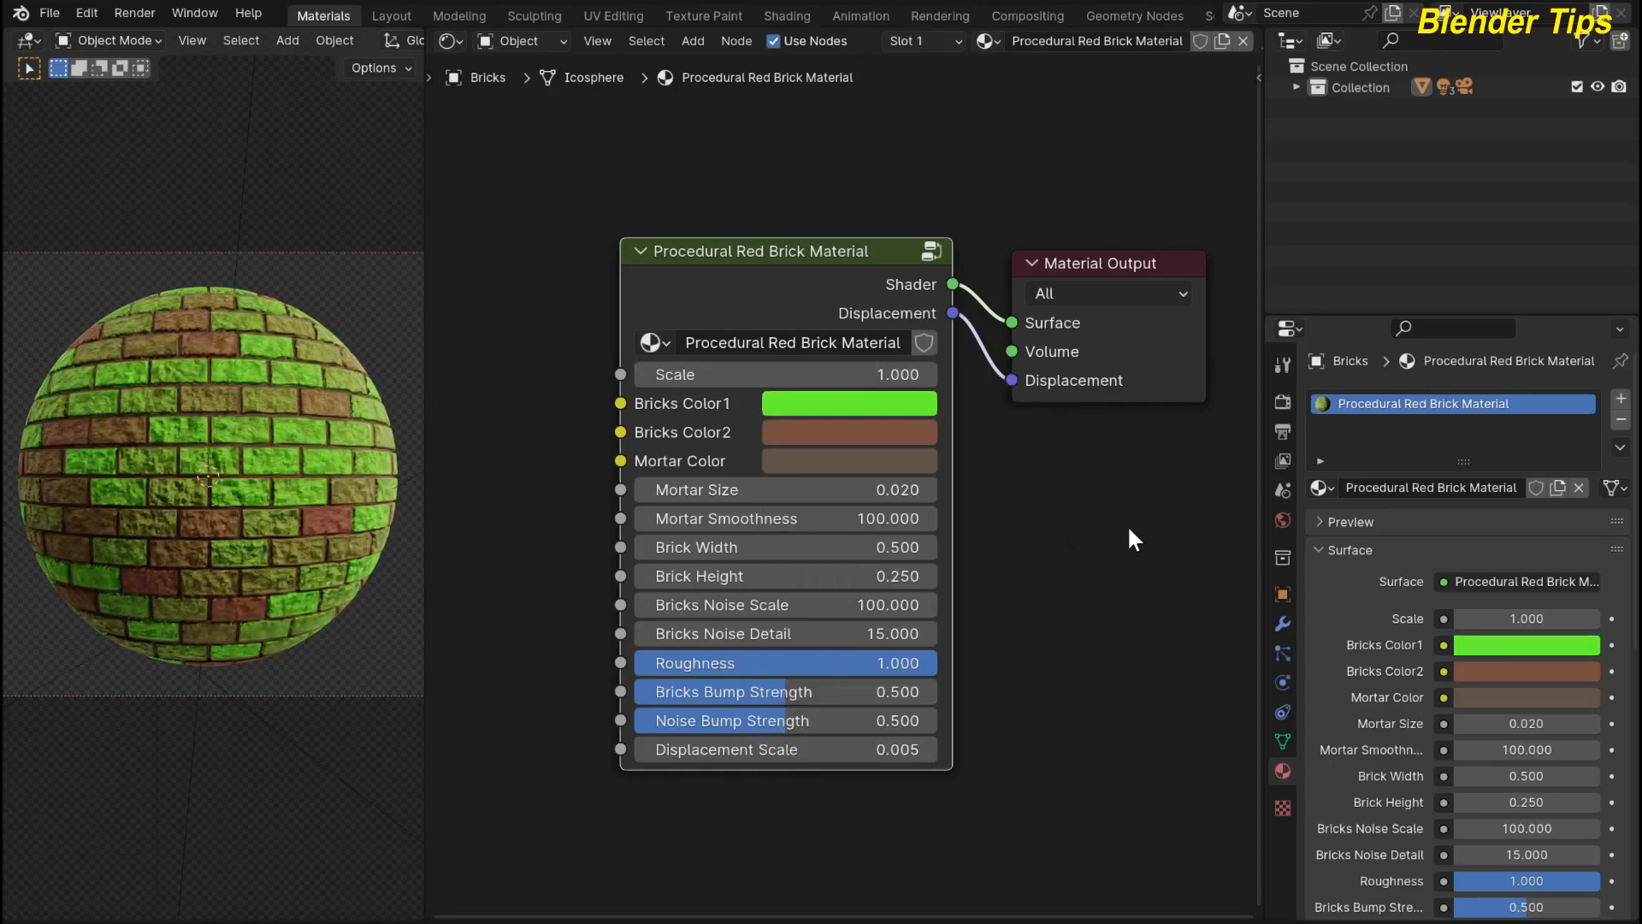
pyautogui.hotkey('ctrl', 'z')
pyautogui.click(813, 432)
pyautogui.click(841, 571)
pyautogui.moveTo(841, 571); pyautogui.dragTo(968, 558)
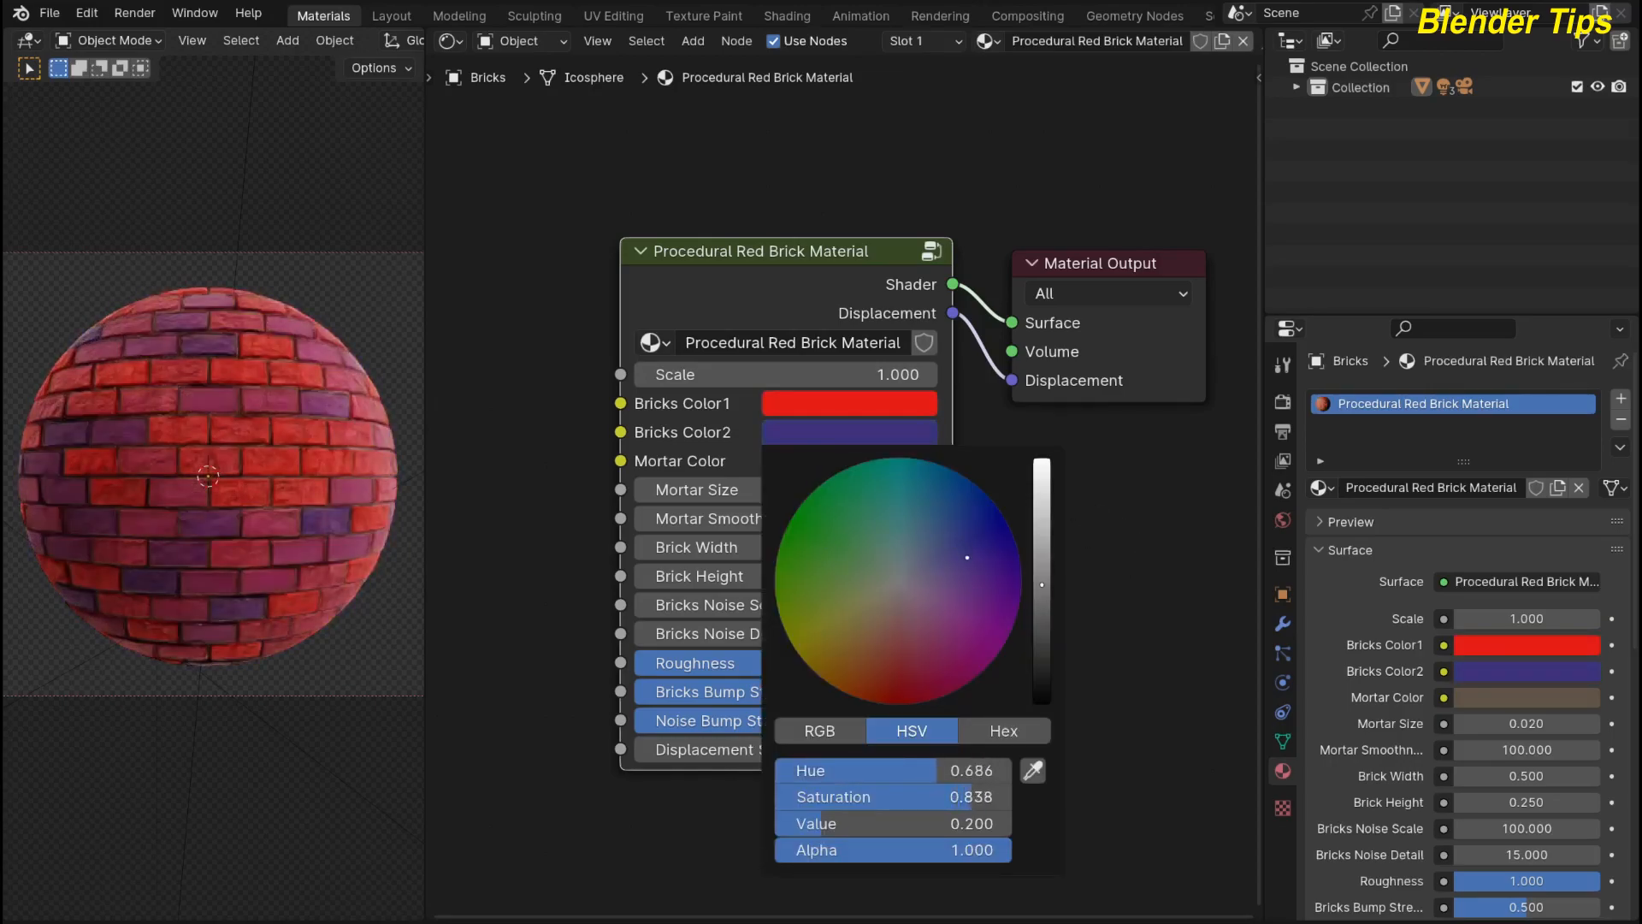
pyautogui.hotkey('ctrl', 'z')
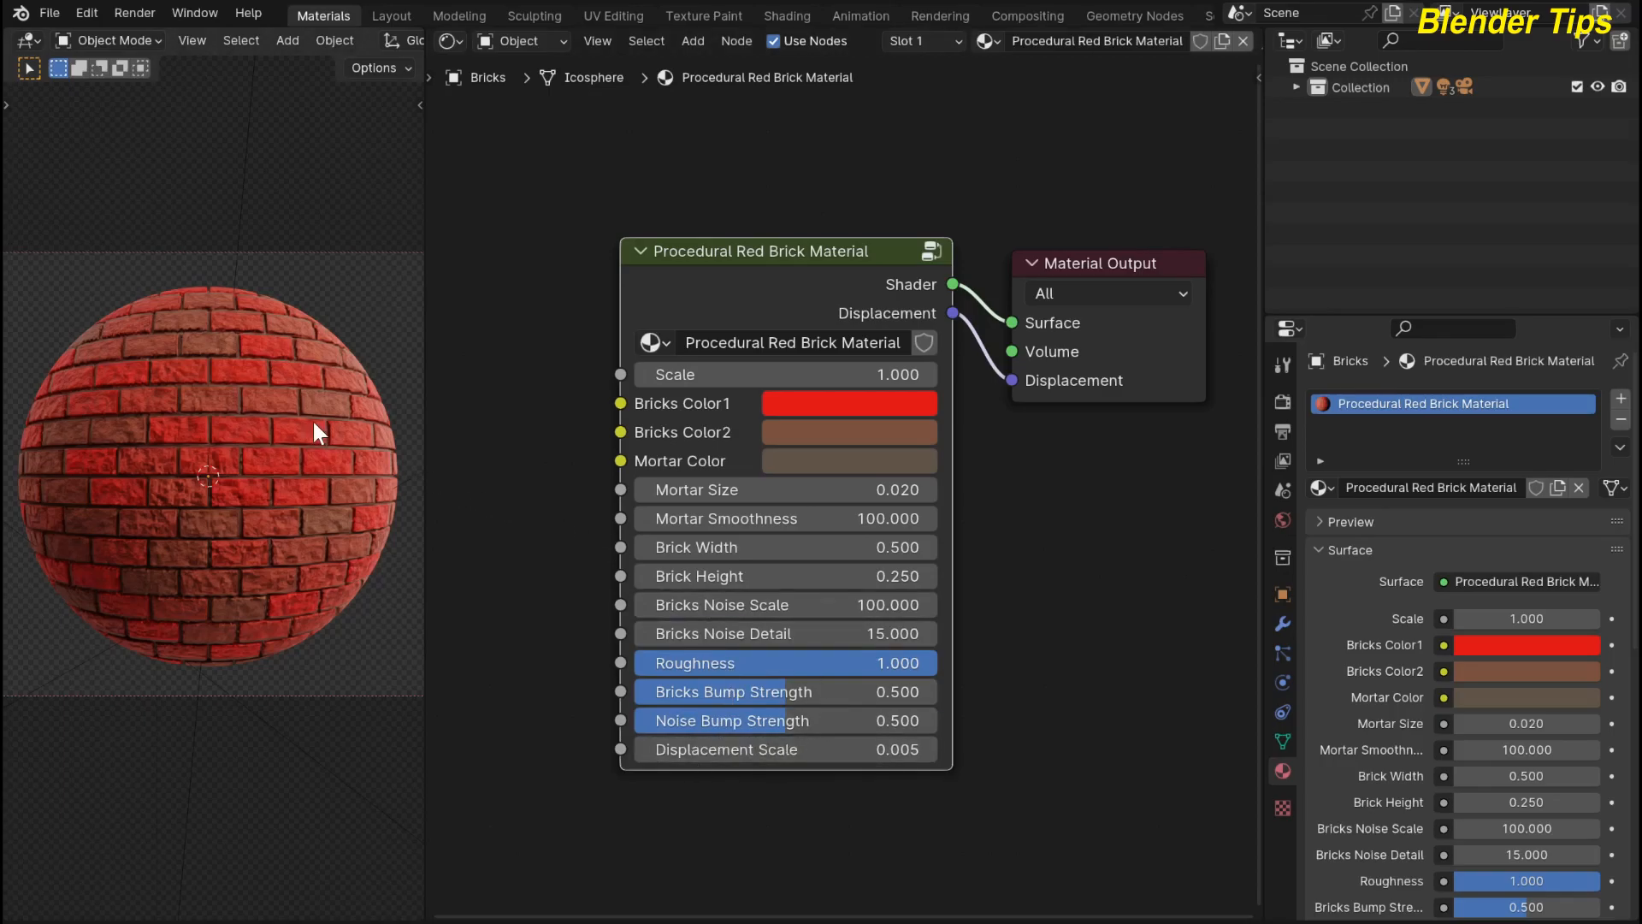
pyautogui.scroll(1, 311, 418)
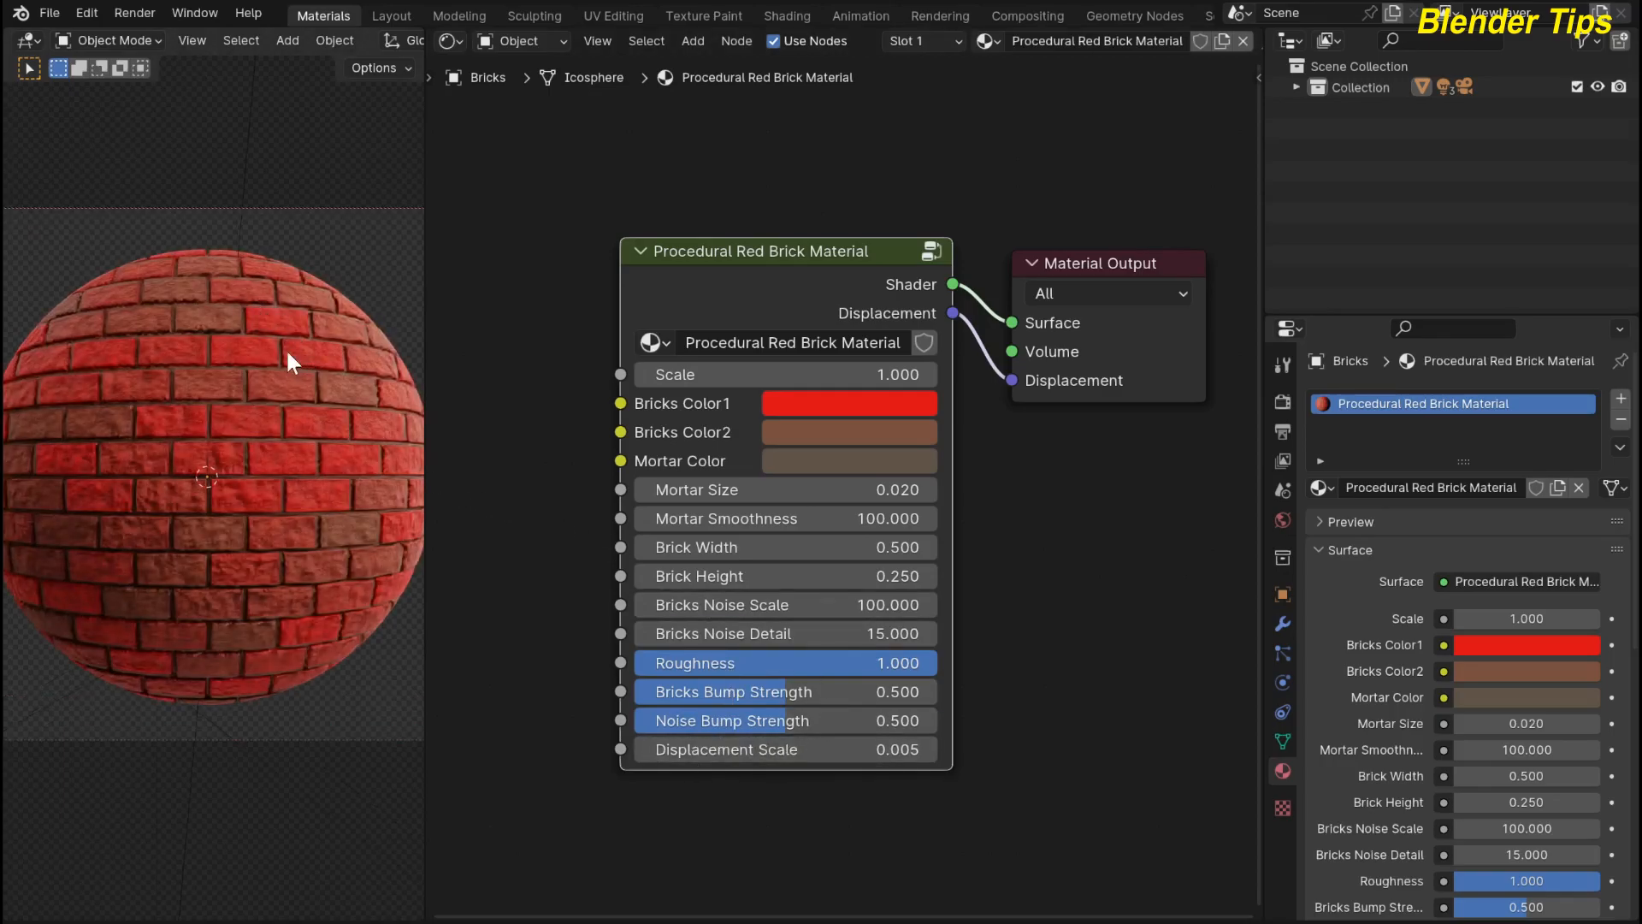
pyautogui.scroll(-1, 284, 402)
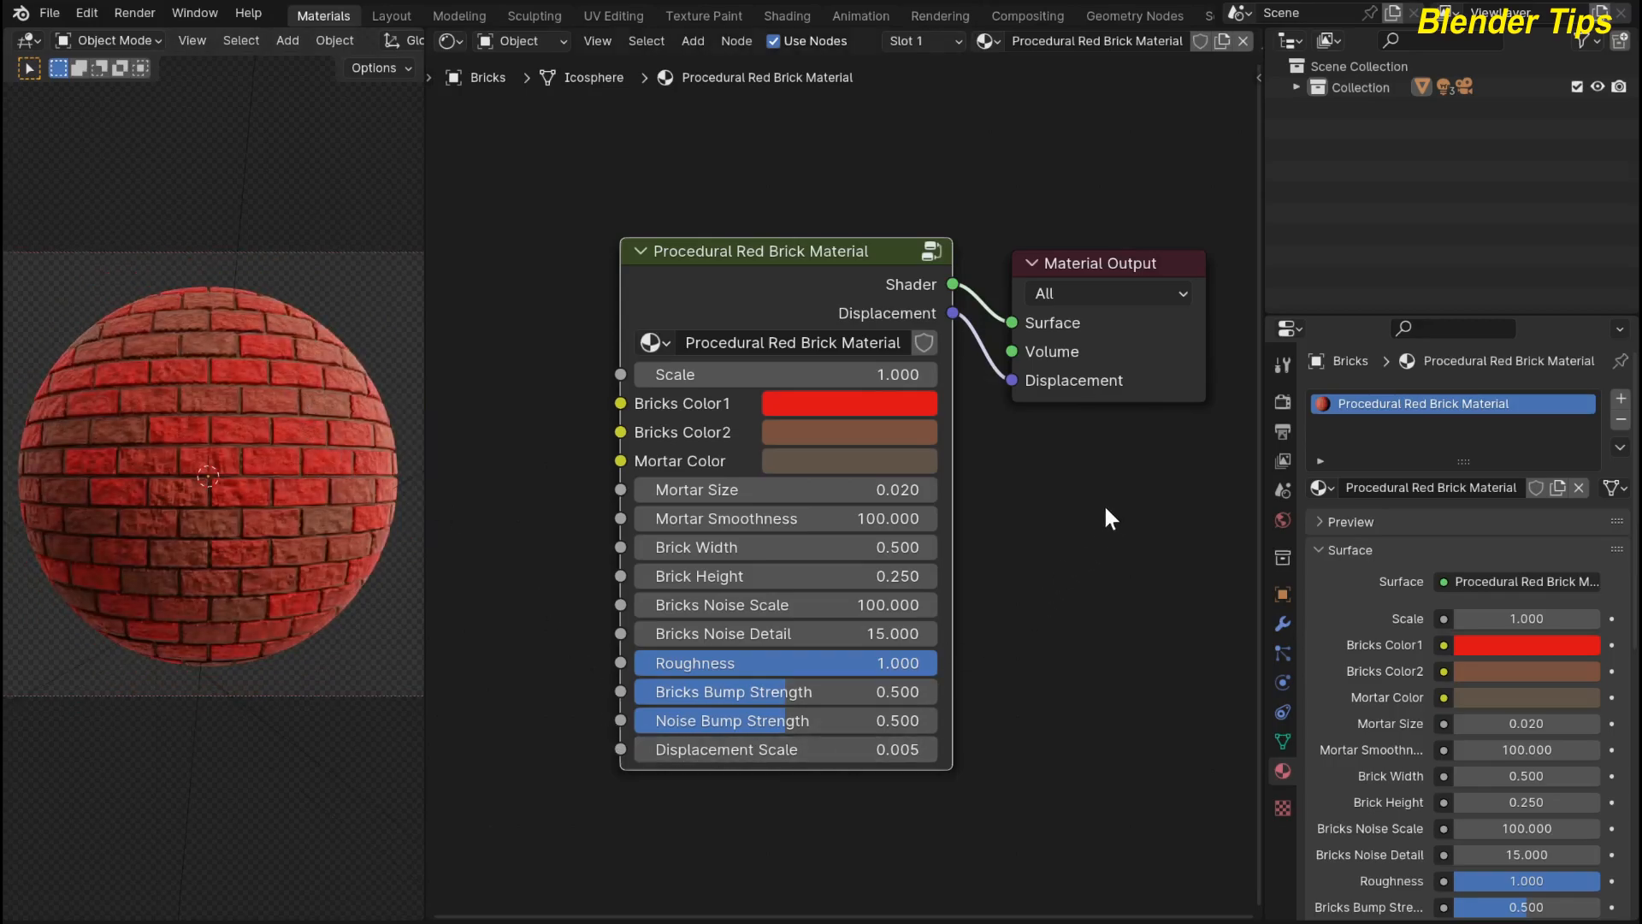
pyautogui.scroll(-2, 1048, 535)
pyautogui.scroll(1, 1044, 541)
pyautogui.moveTo(1043, 541); pyautogui.dragTo(1036, 519, button='middle')
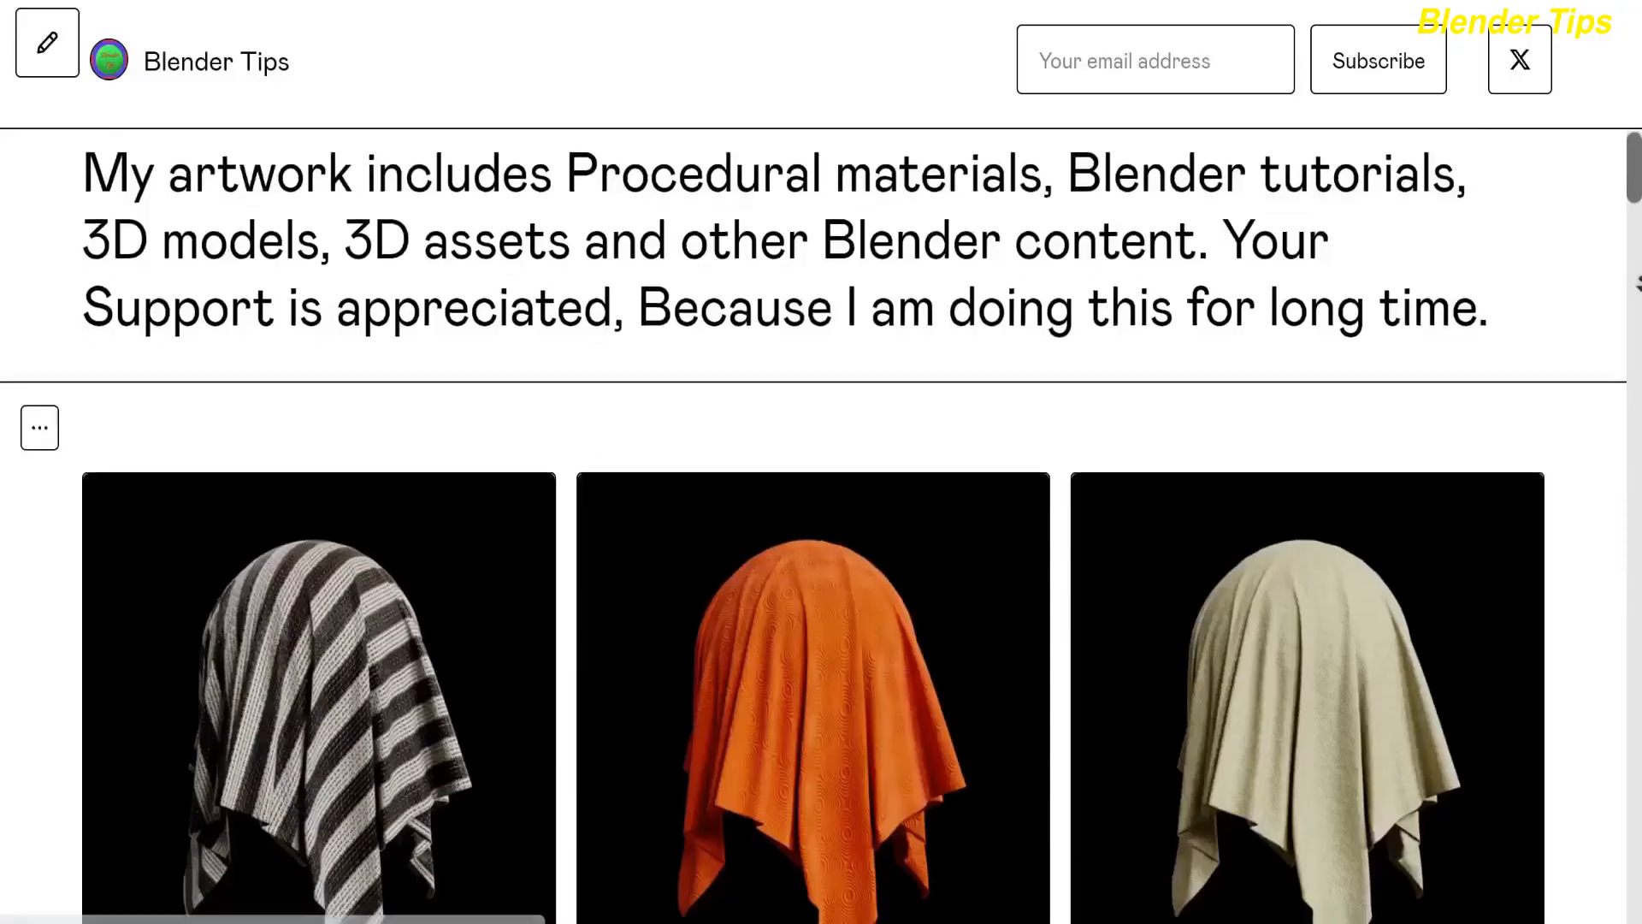
# - Look through the procedural materials and models offered on the Blender Tips store page in the browser
pyautogui.scroll(-10, 821, 513)
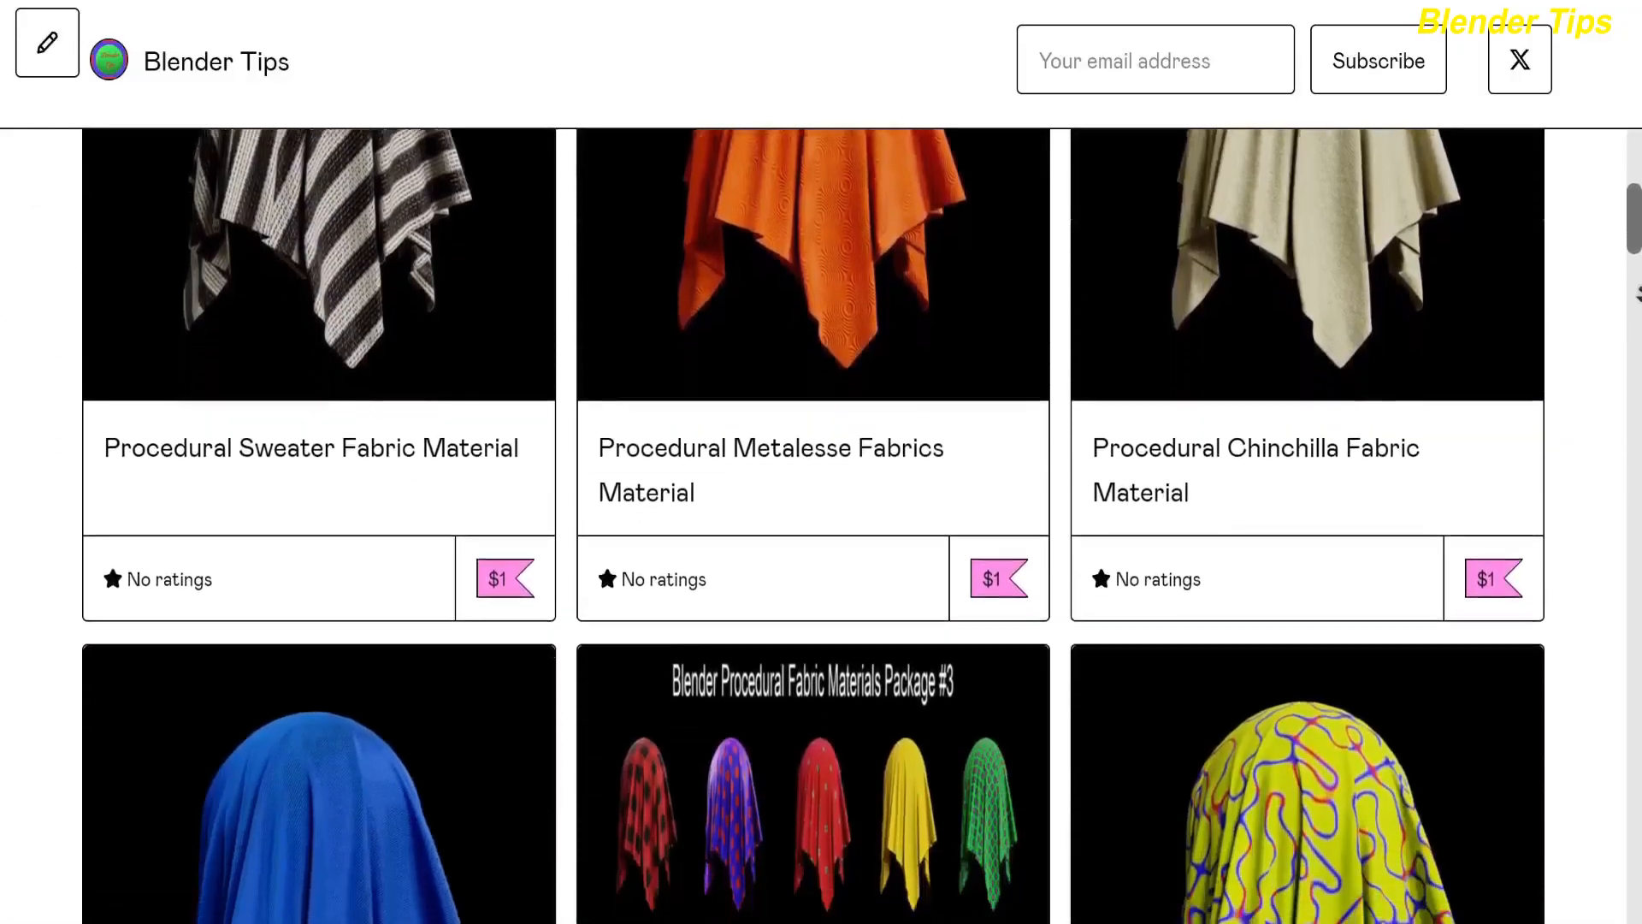
pyautogui.scroll(-12, 1637, 295)
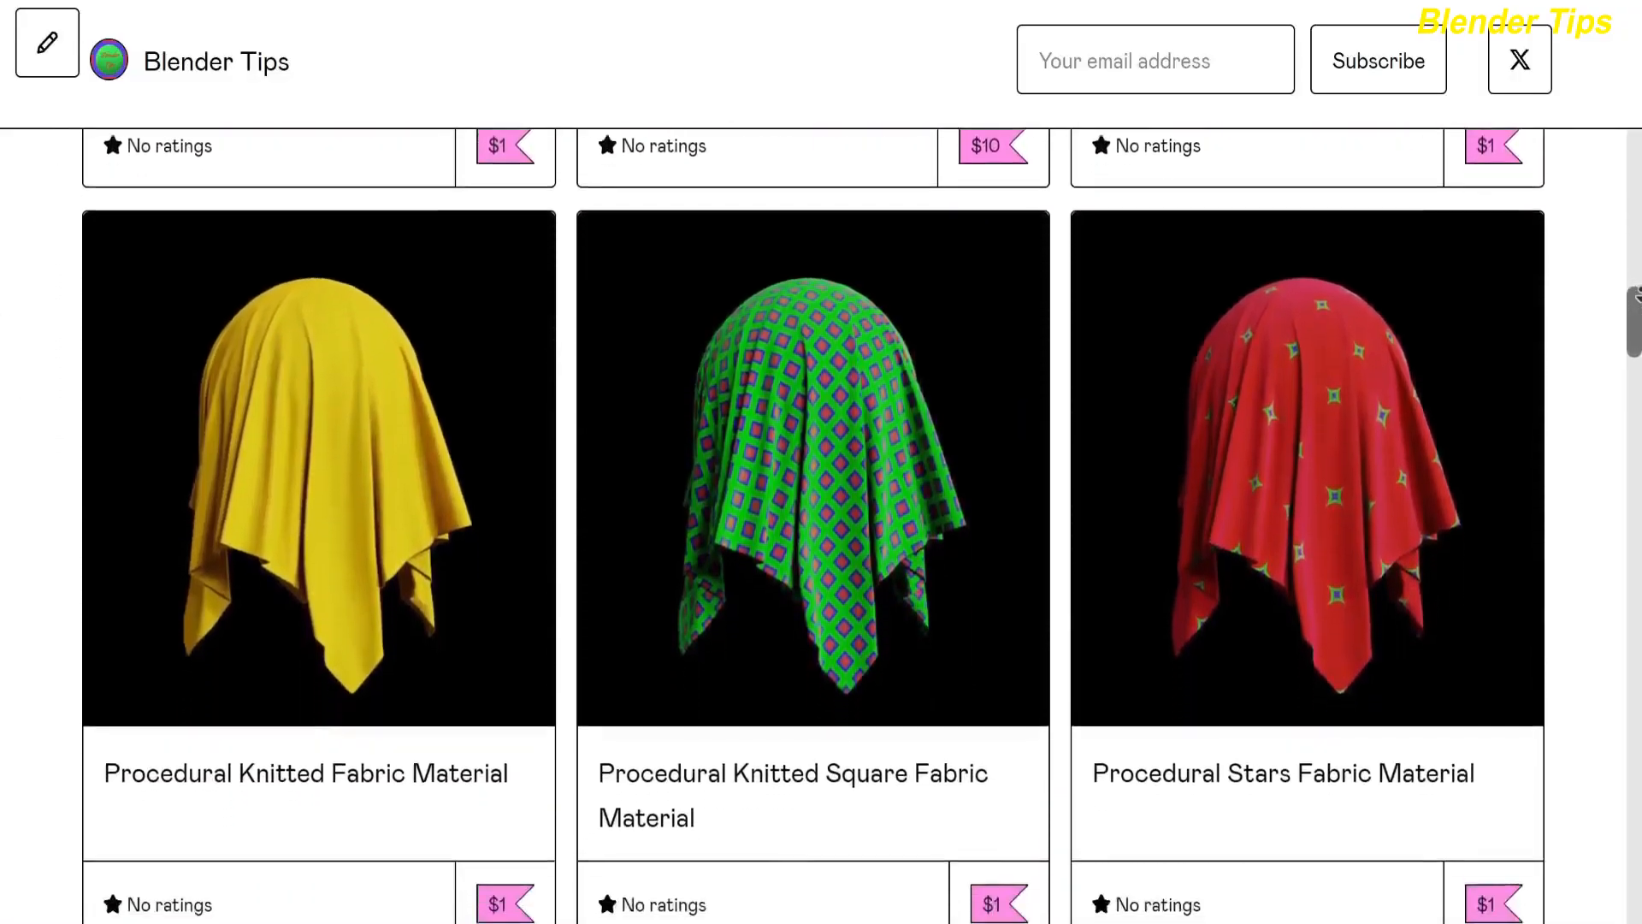
pyautogui.scroll(-12, 1637, 294)
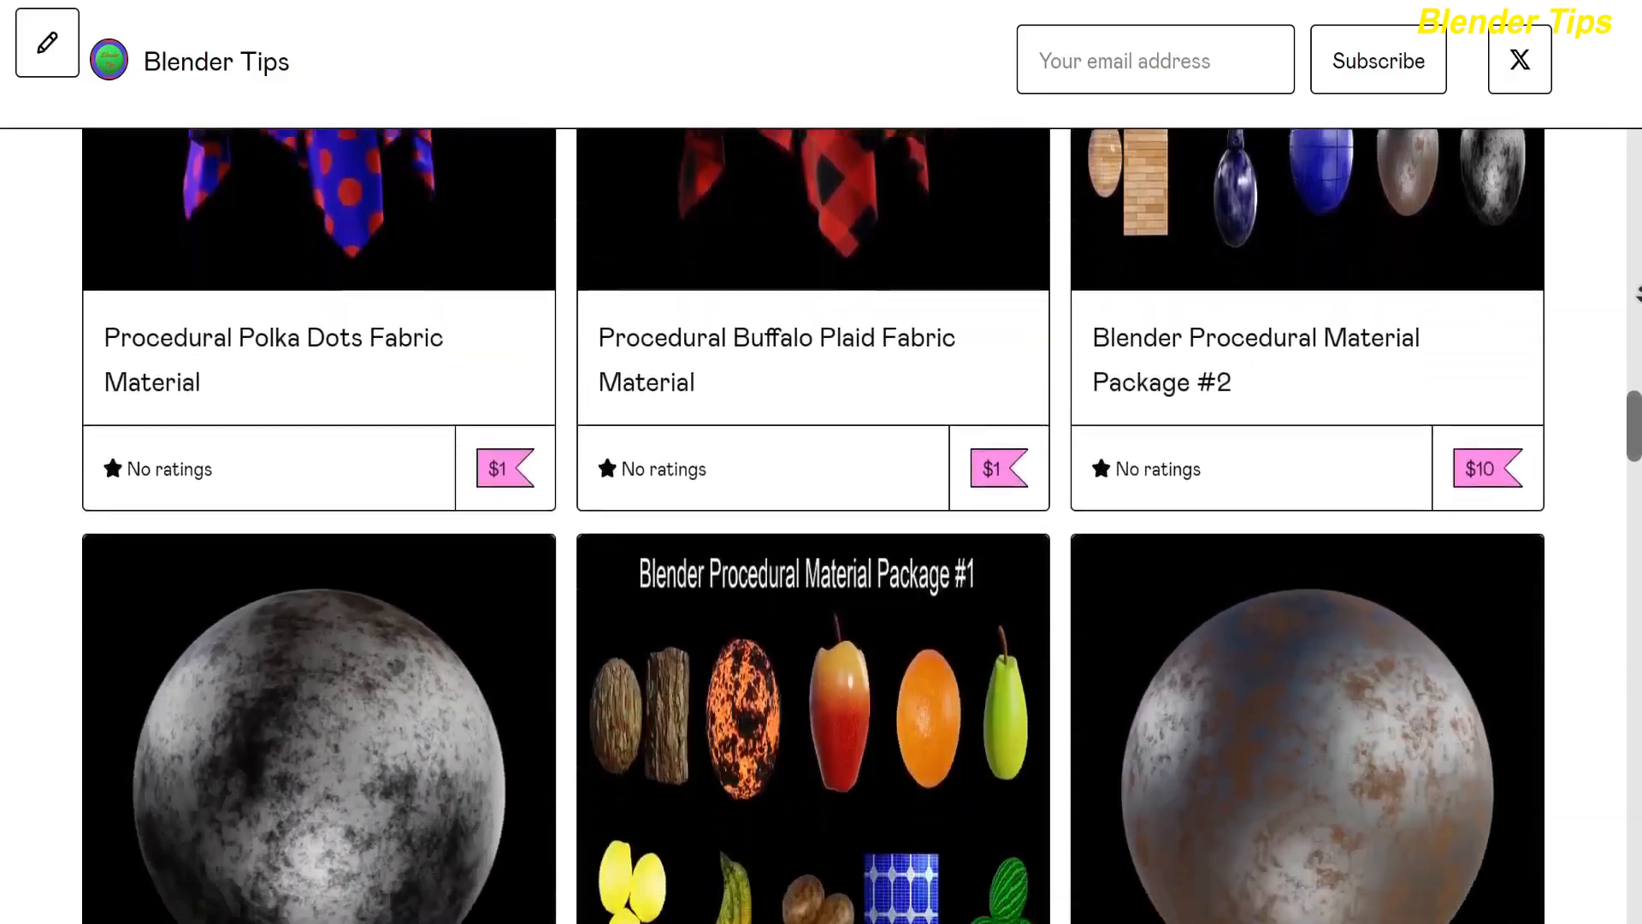
pyautogui.scroll(-14, 1638, 295)
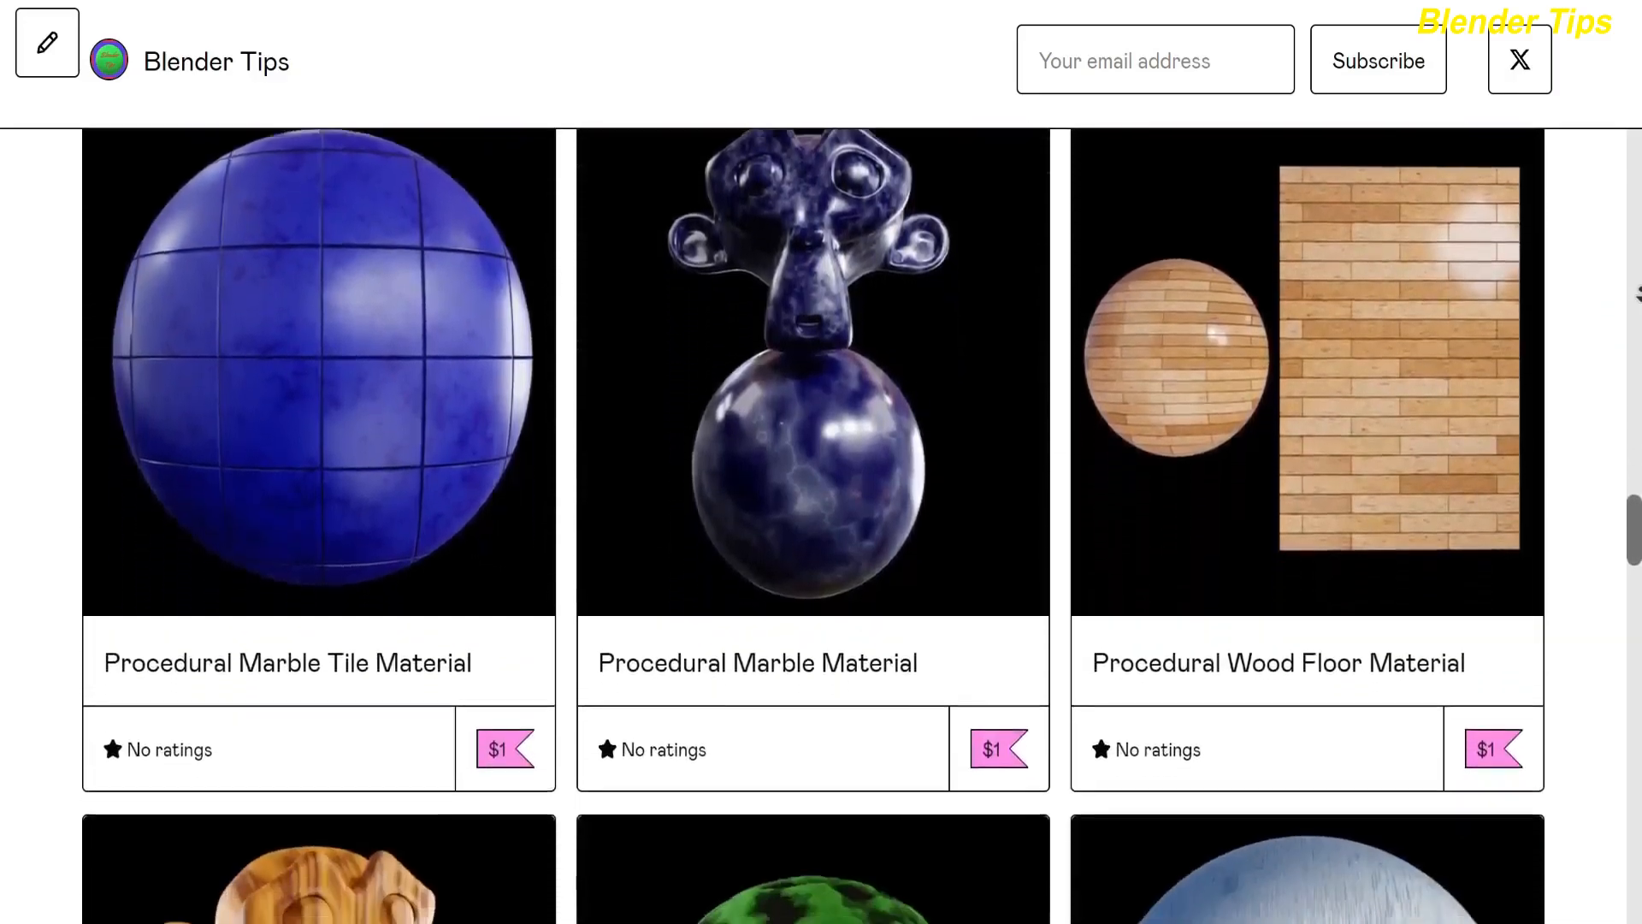
pyautogui.scroll(-14, 1637, 294)
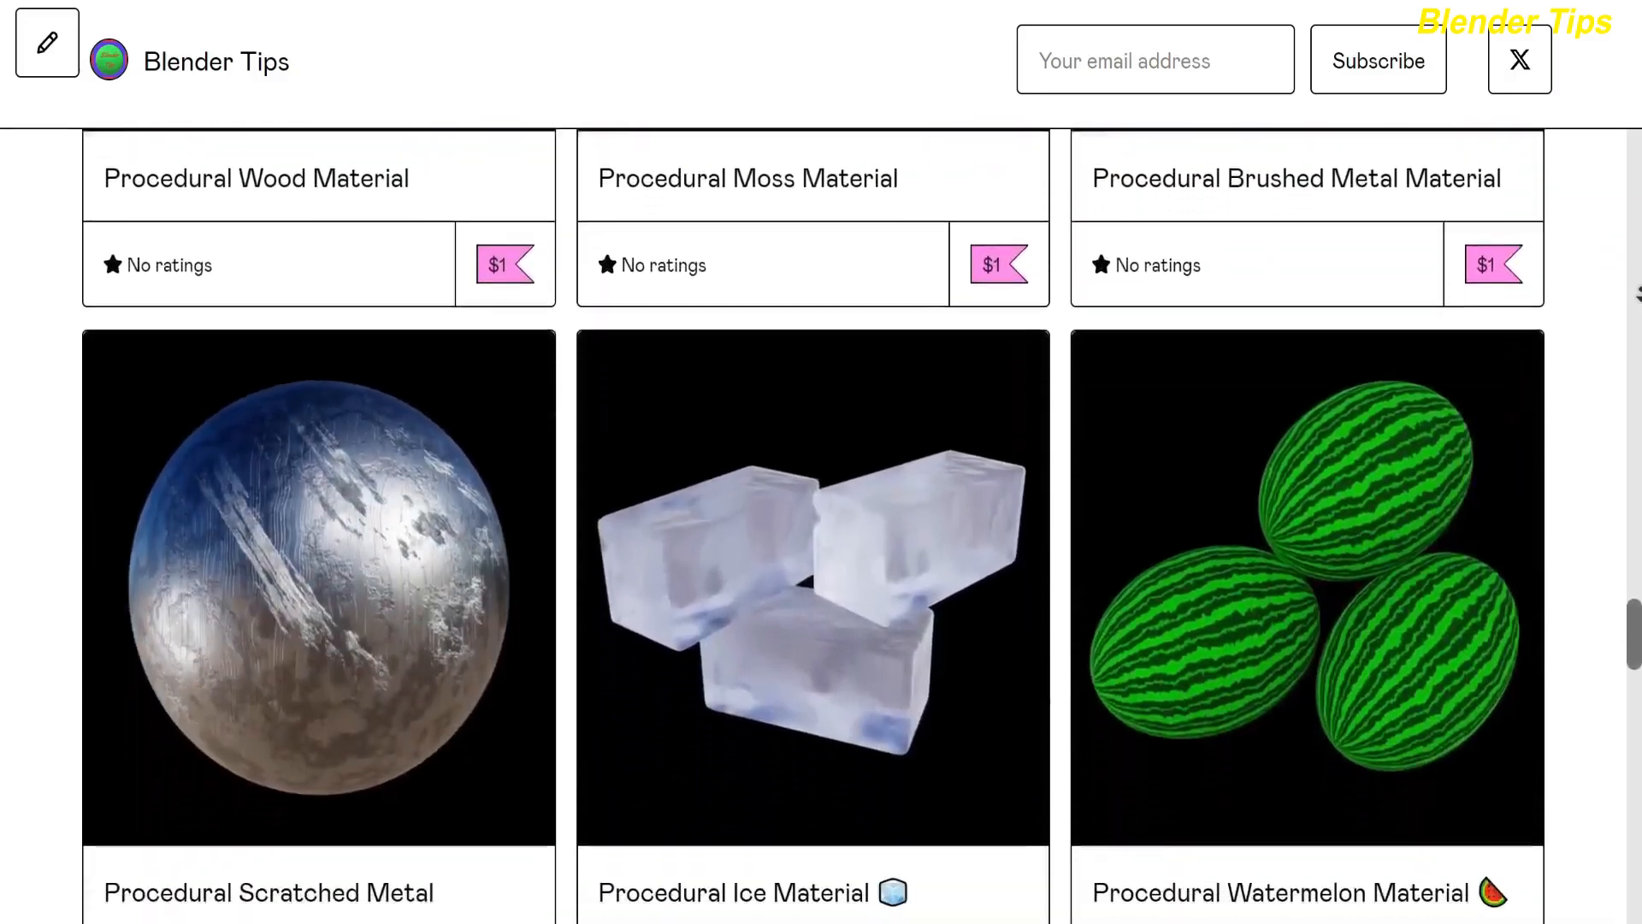
pyautogui.scroll(-14, 1637, 295)
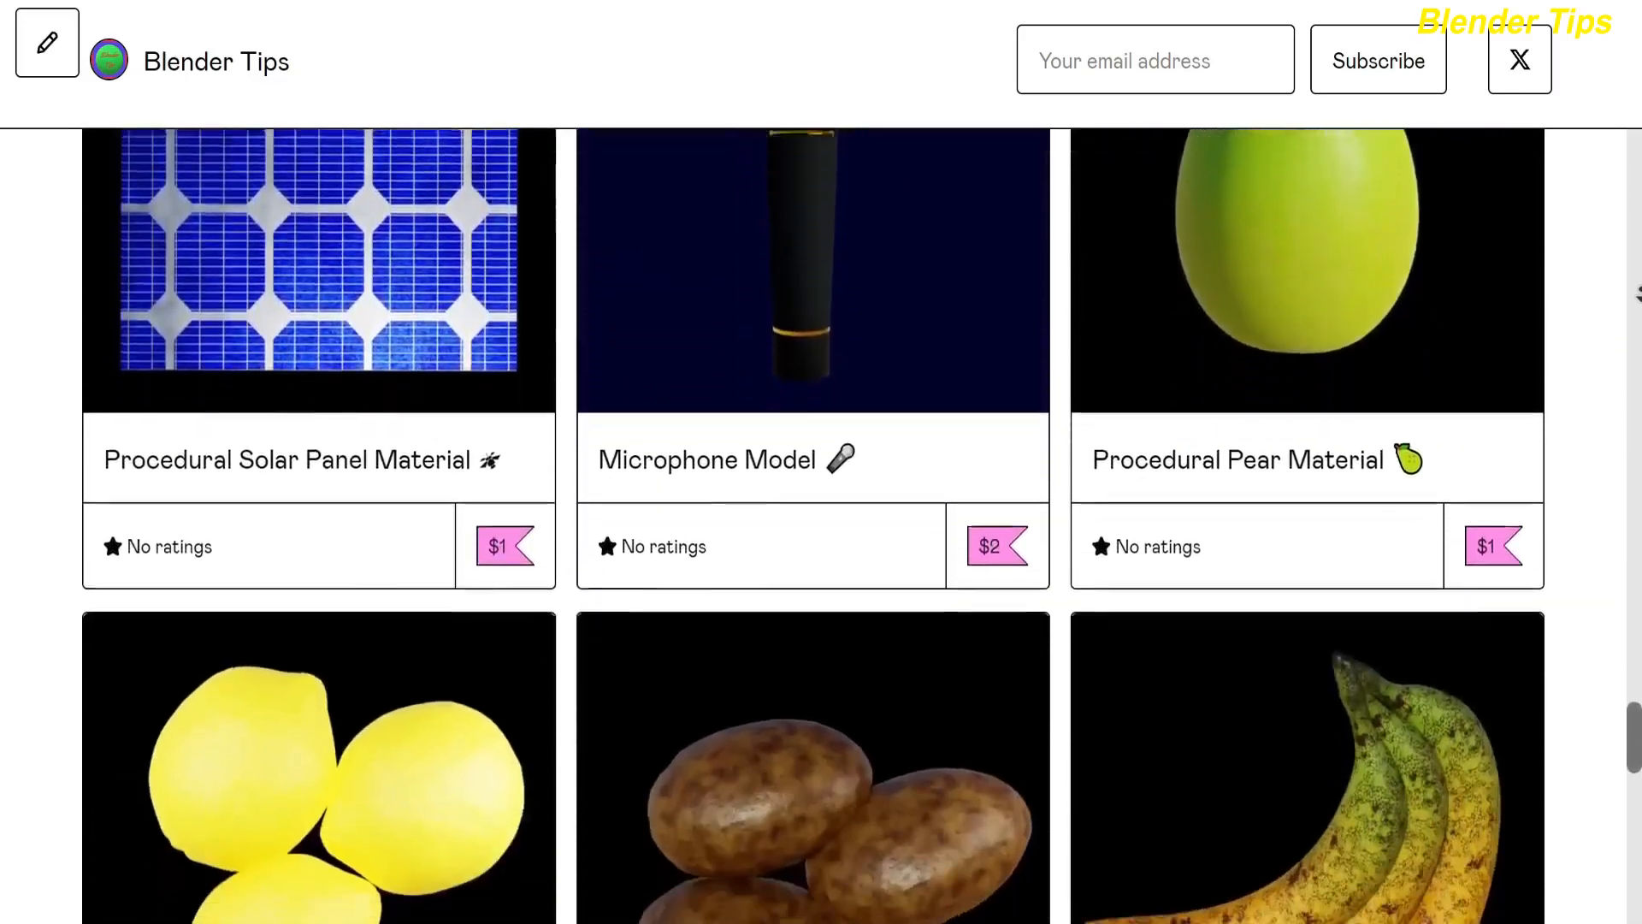
pyautogui.scroll(-14, 1637, 294)
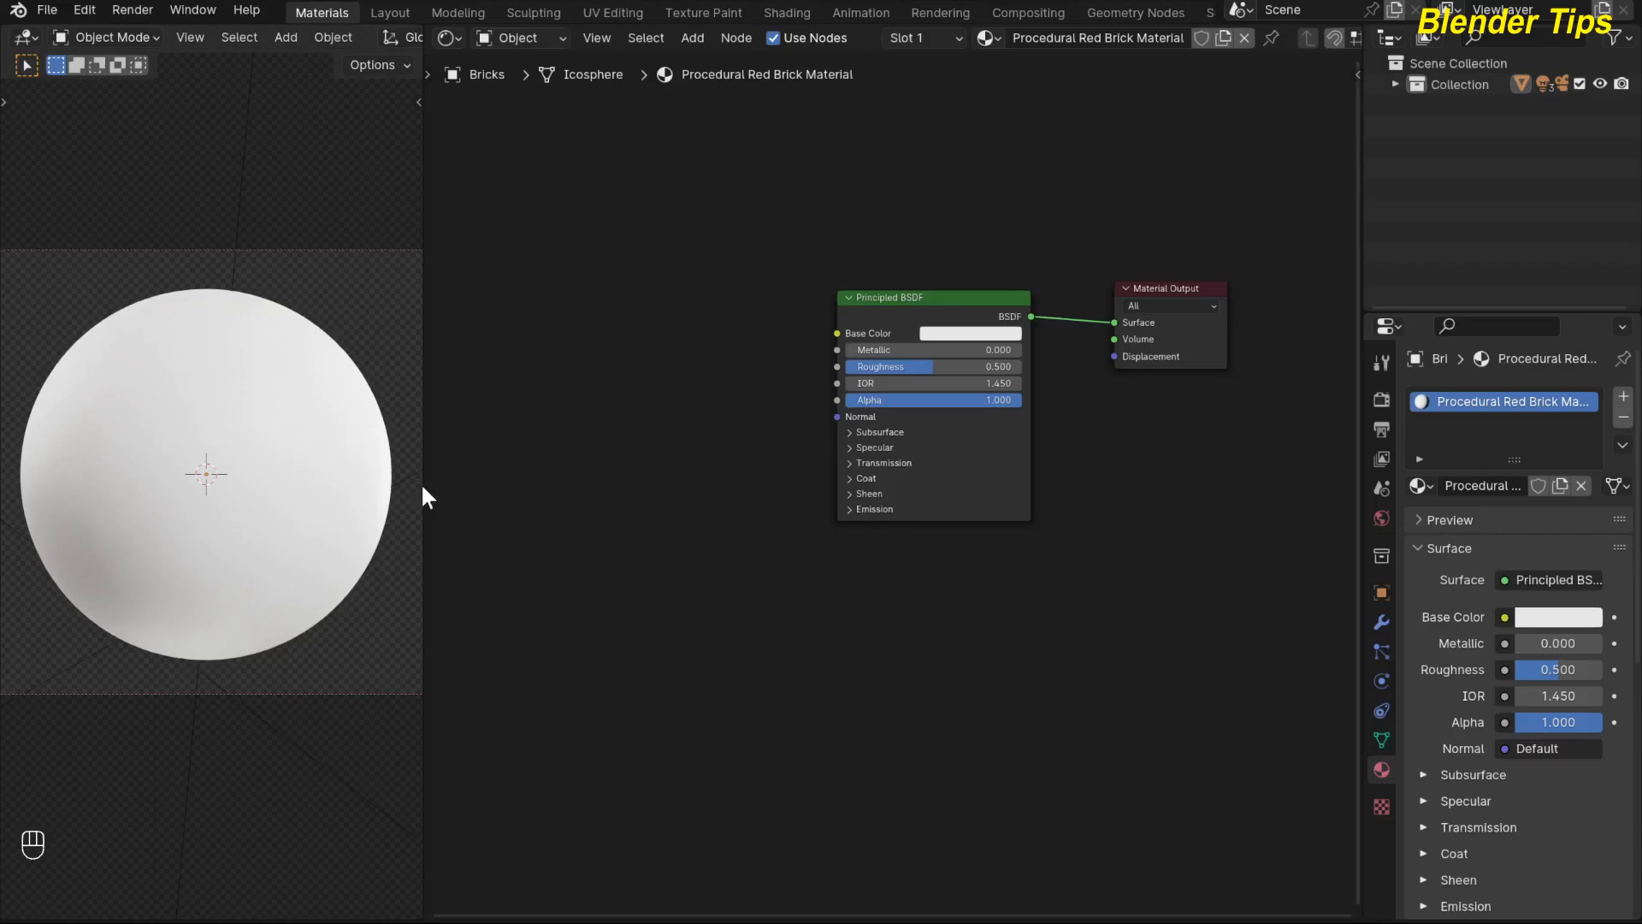
# - Inspect the sphere's mesh density in Edit Mode and return to Object Mode
pyautogui.moveTo(657, 415); pyautogui.dragTo(641, 444, button='middle')
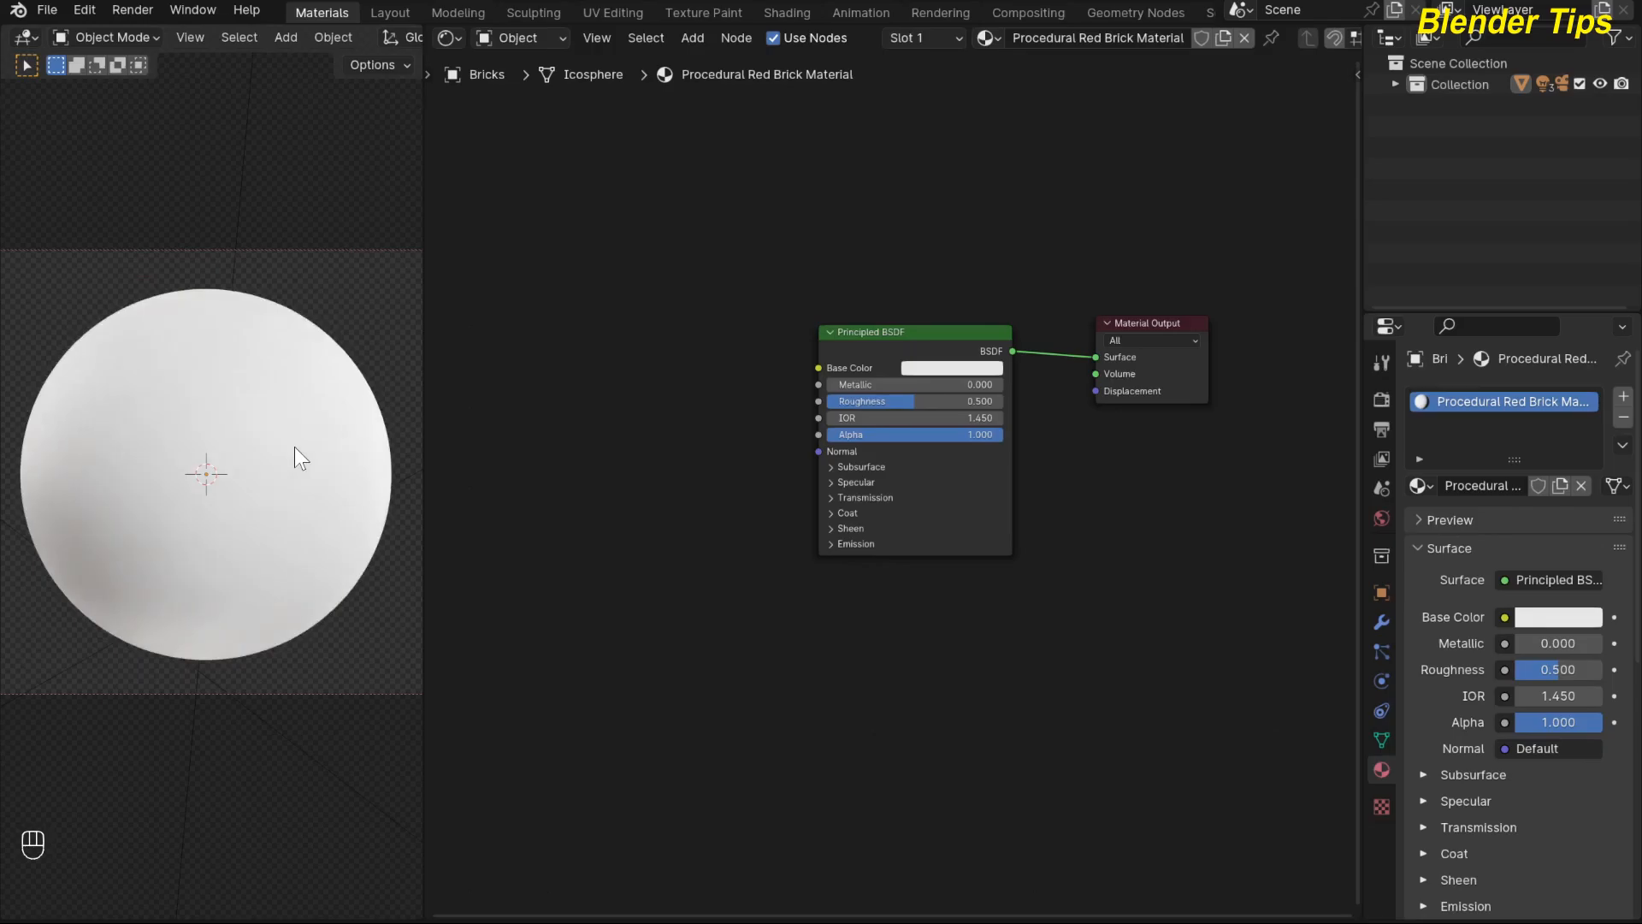
pyautogui.click(225, 387)
pyautogui.press('Tab')
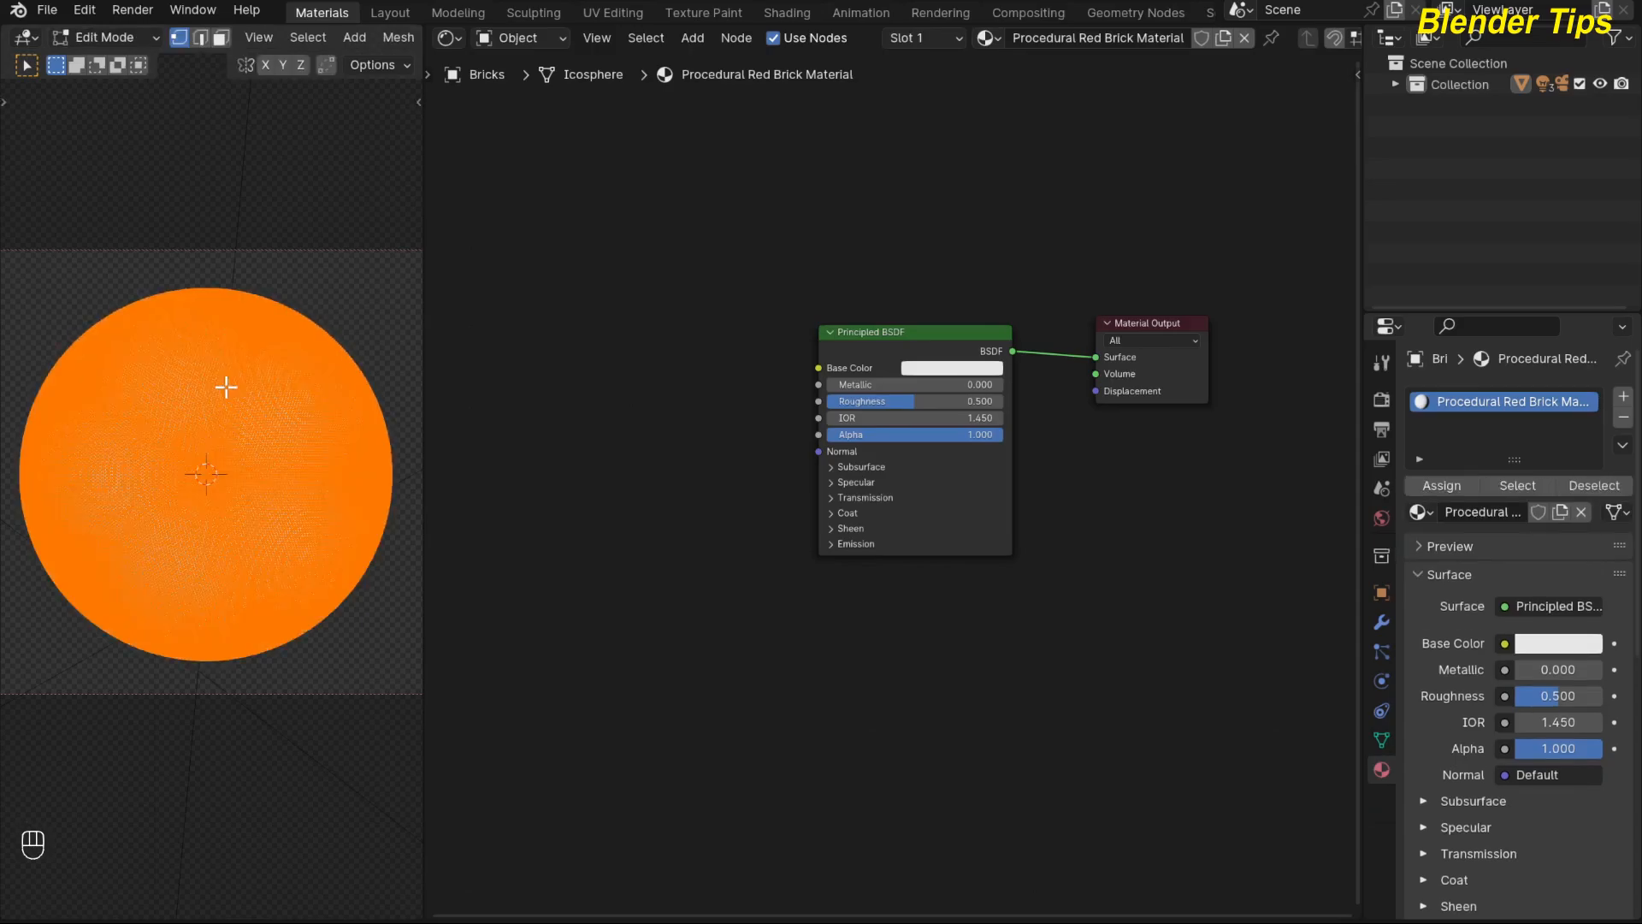
pyautogui.press('Tab')
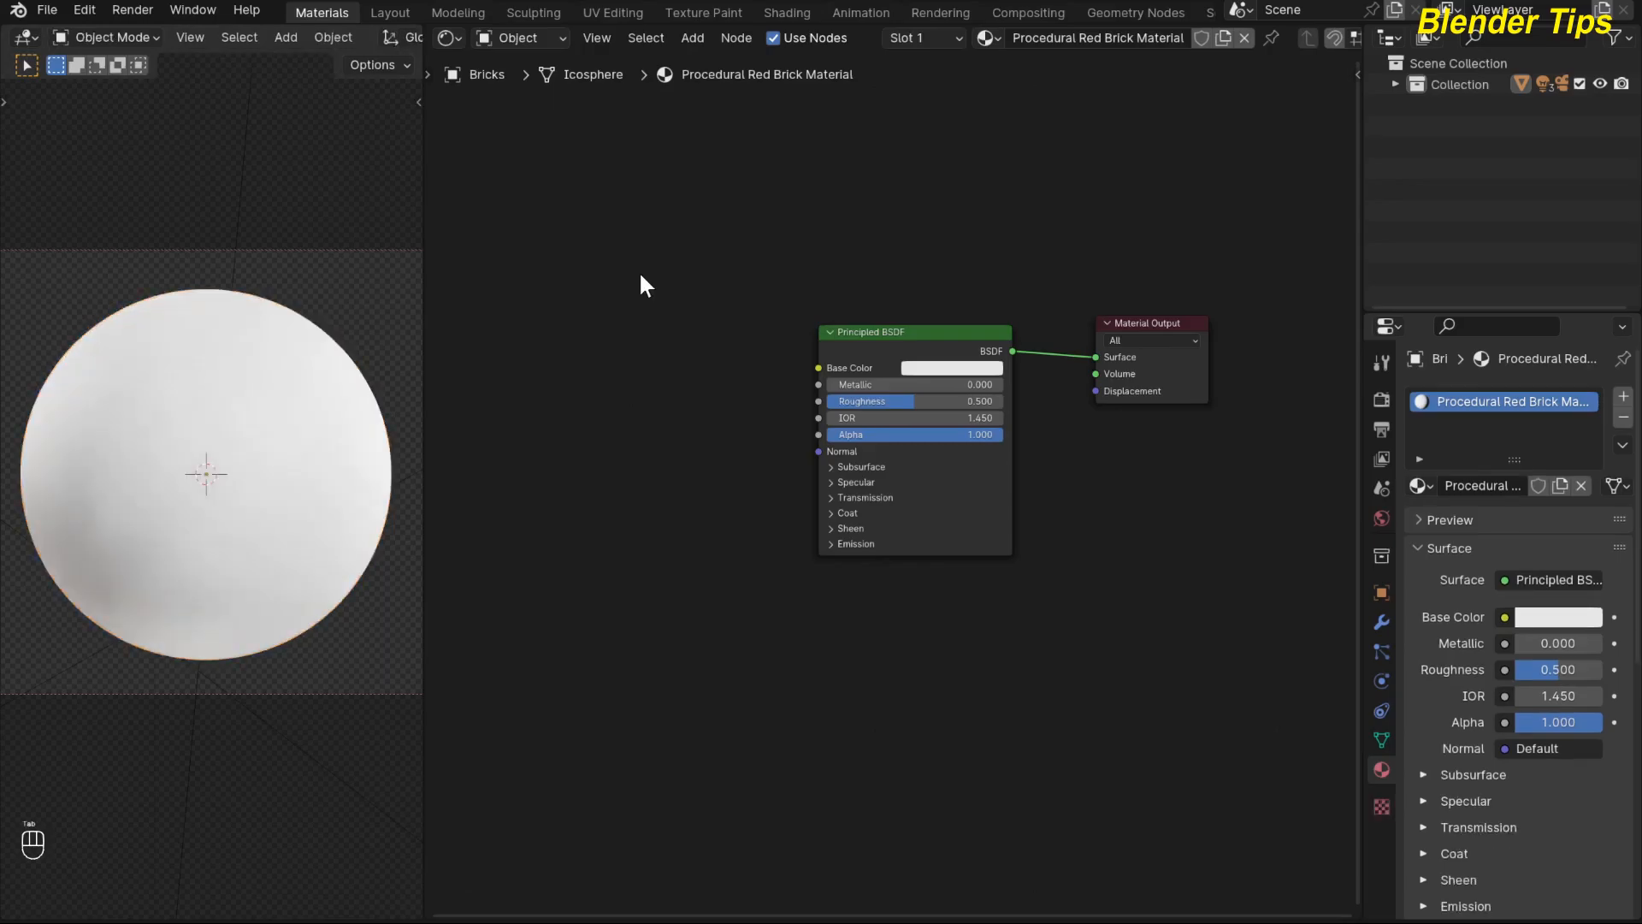
# - Add a Brick Texture node ahead of the Principled BSDF, leaving free space between the two
pyautogui.scroll(-1, 633, 300)
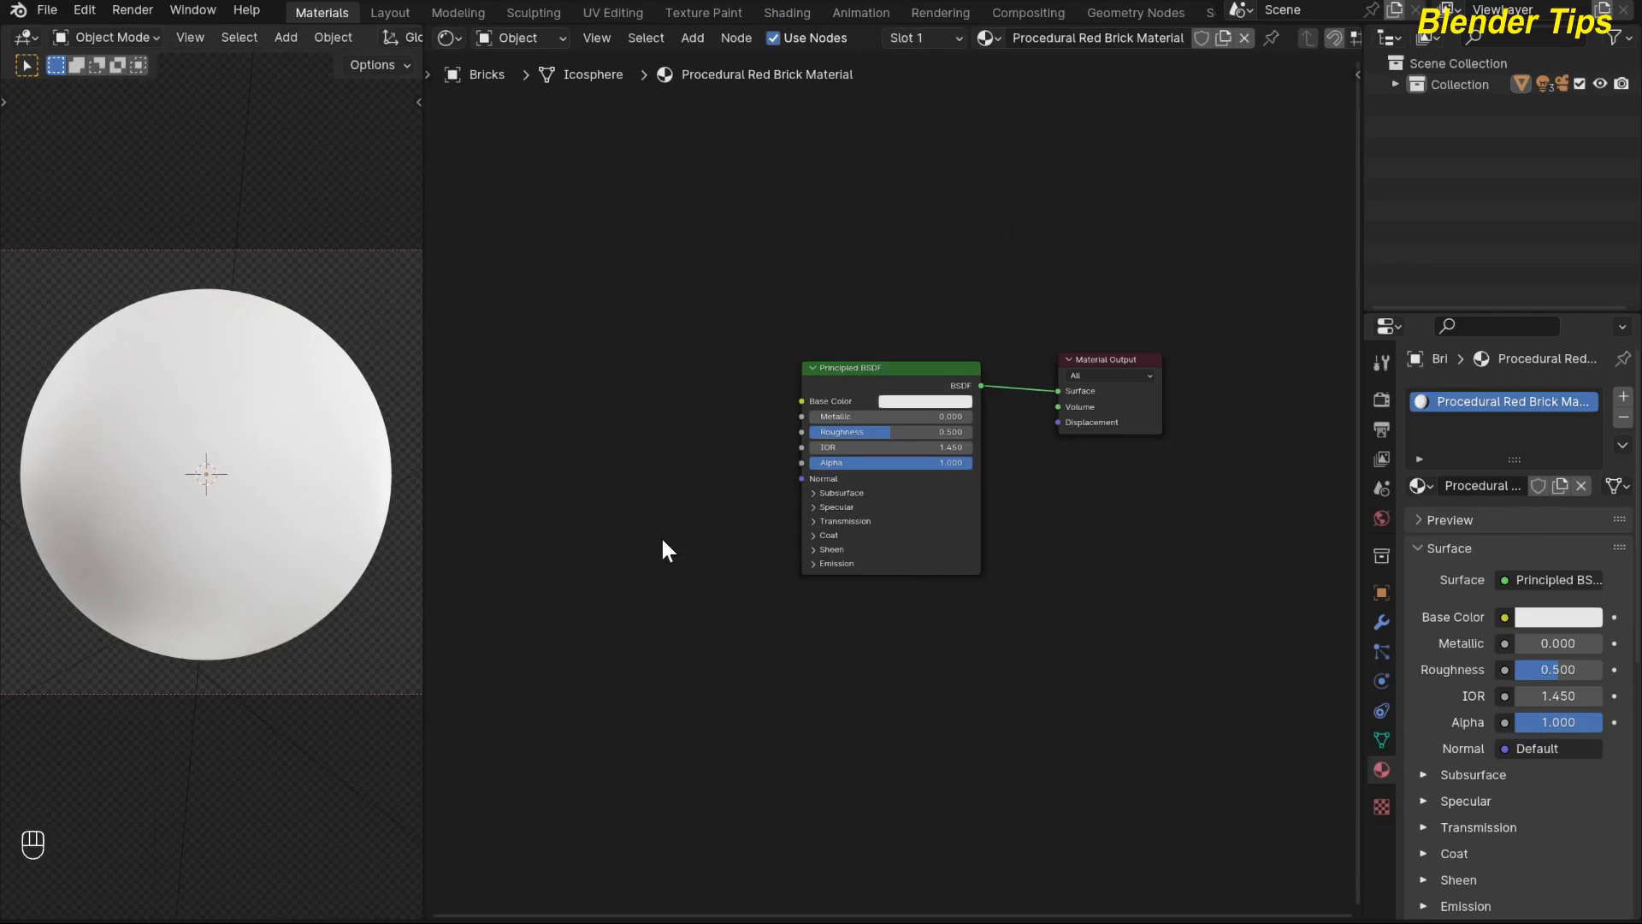
pyautogui.scroll(1, 660, 536)
pyautogui.hotkey('shift', 'a')
pyautogui.moveTo(643, 511)
pyautogui.write('bri')
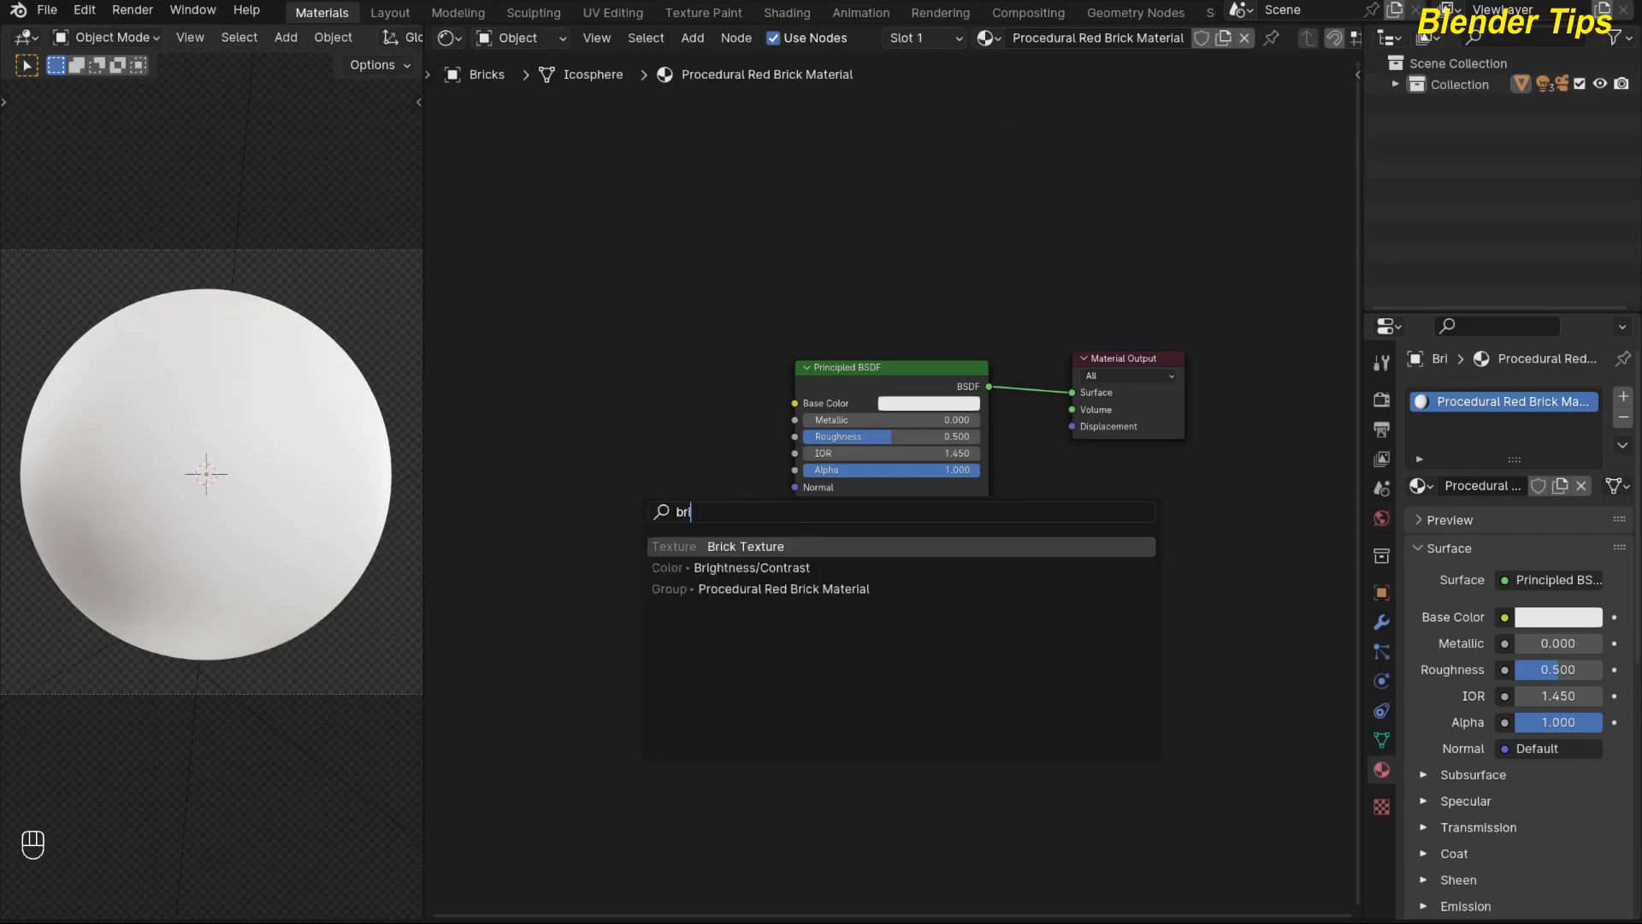
pyautogui.press('Return')
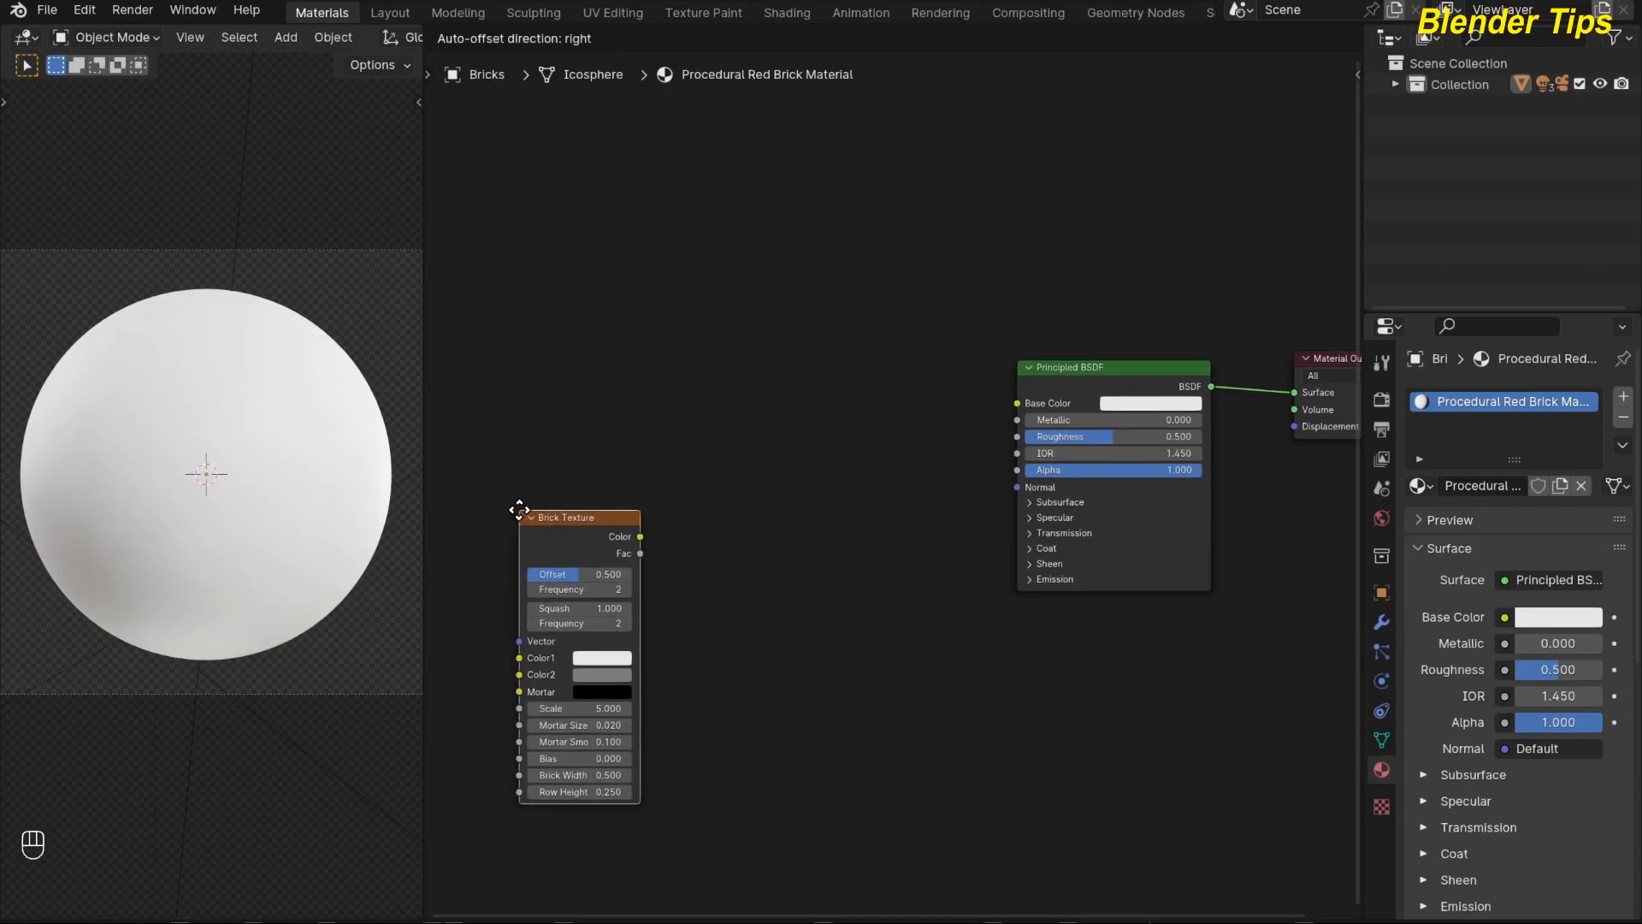
pyautogui.click(551, 499)
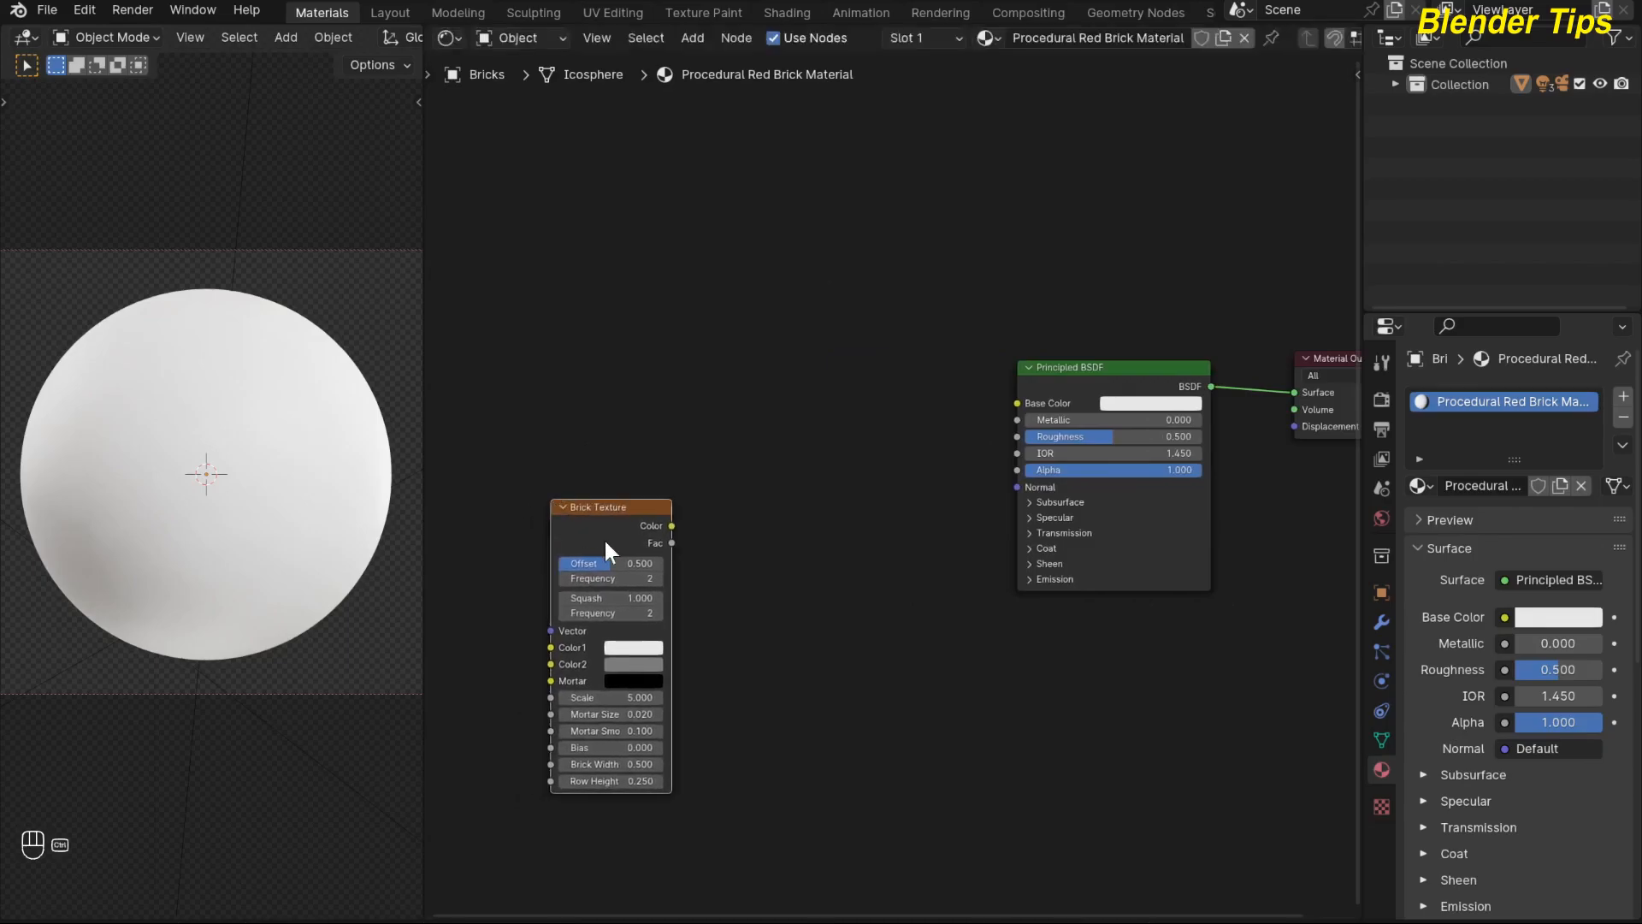
# - Add Texture Coordinate and Mapping nodes to the Brick Texture, feeding the Mapping vector from the Object output
pyautogui.hotkey('ctrl', 't')
pyautogui.scroll(-1, 748, 583)
pyautogui.moveTo(747, 583); pyautogui.dragTo(912, 591, button='middle')
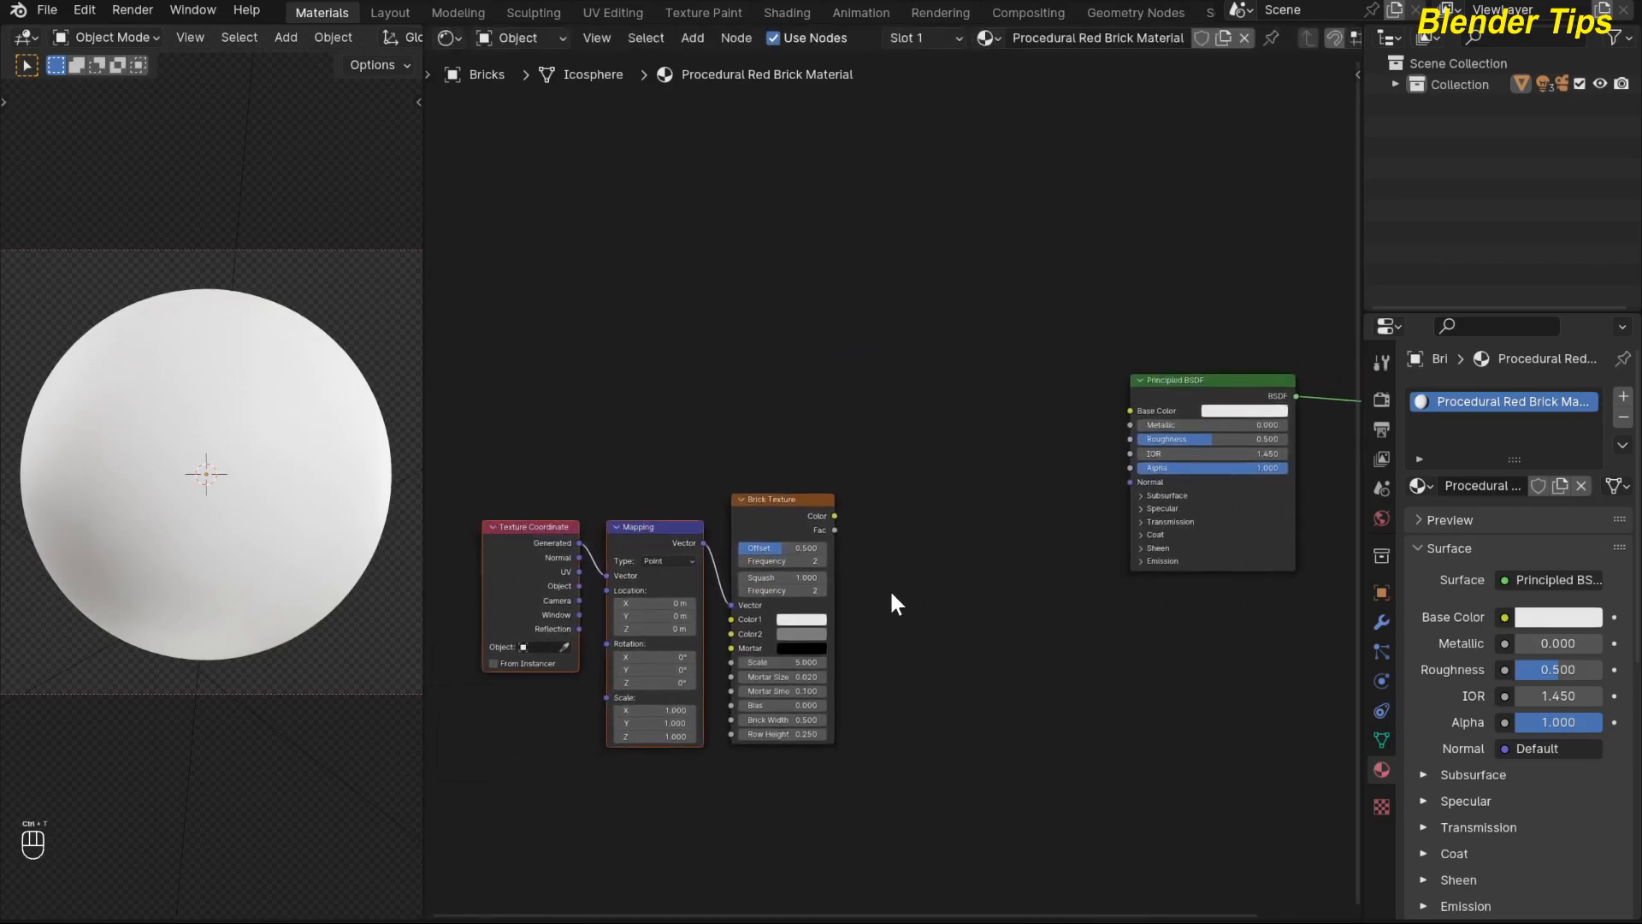
pyautogui.scroll(1, 517, 712)
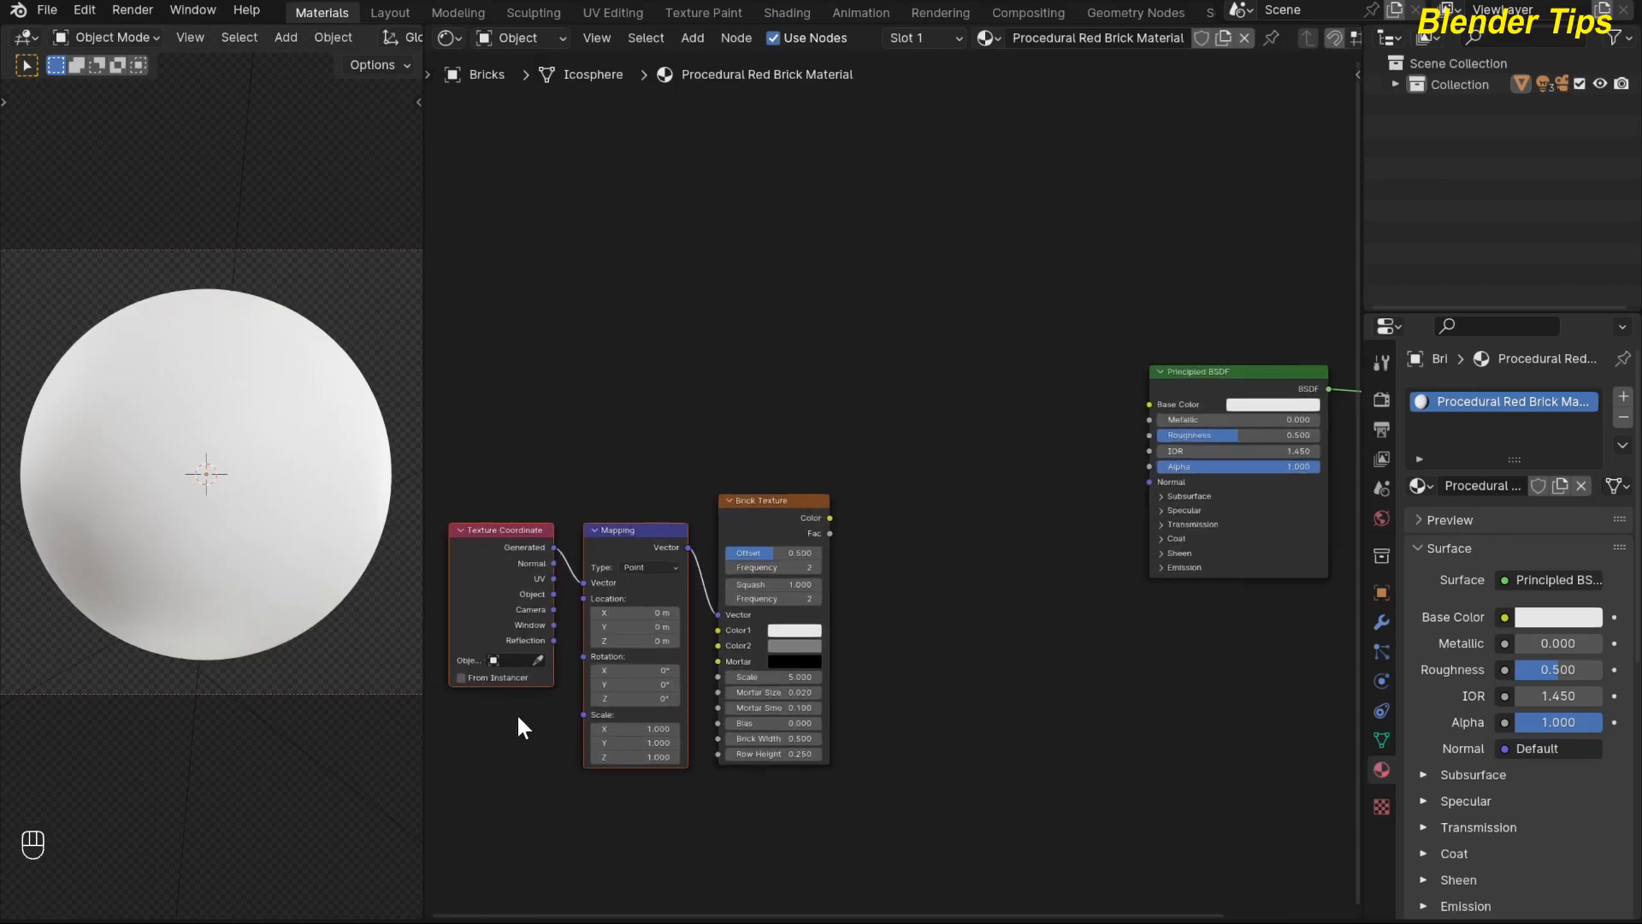
pyautogui.moveTo(554, 593); pyautogui.dragTo(594, 582)
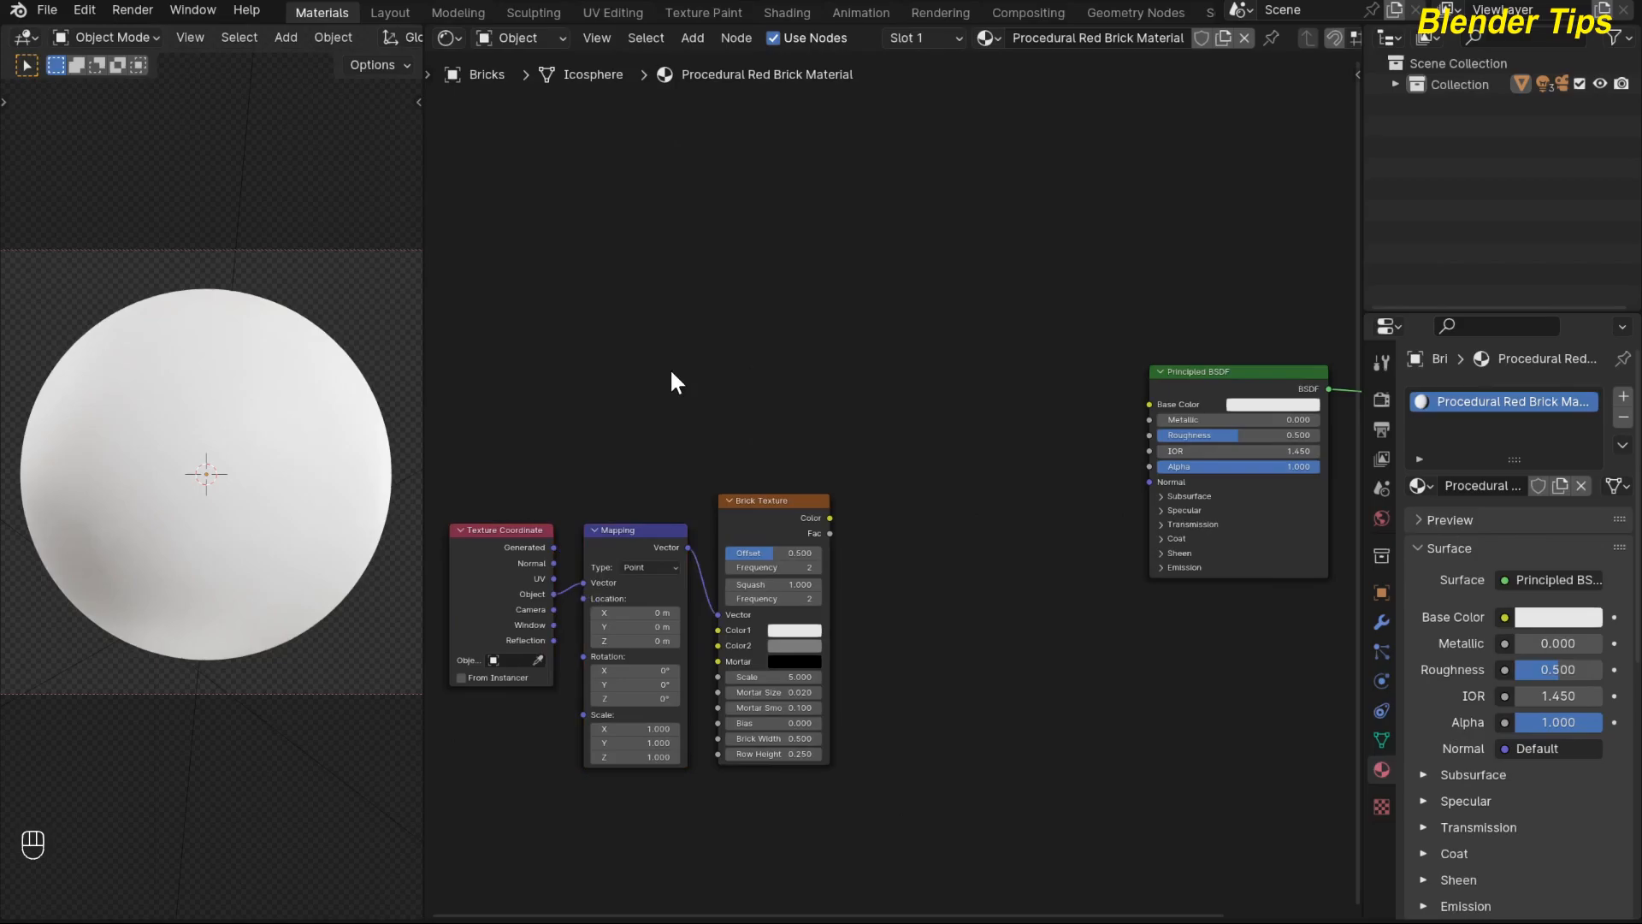
# - Check in the add-on preferences whether Node Wrangler is enabled by searching for "node", and close the preferences
pyautogui.scroll(-2, 670, 376)
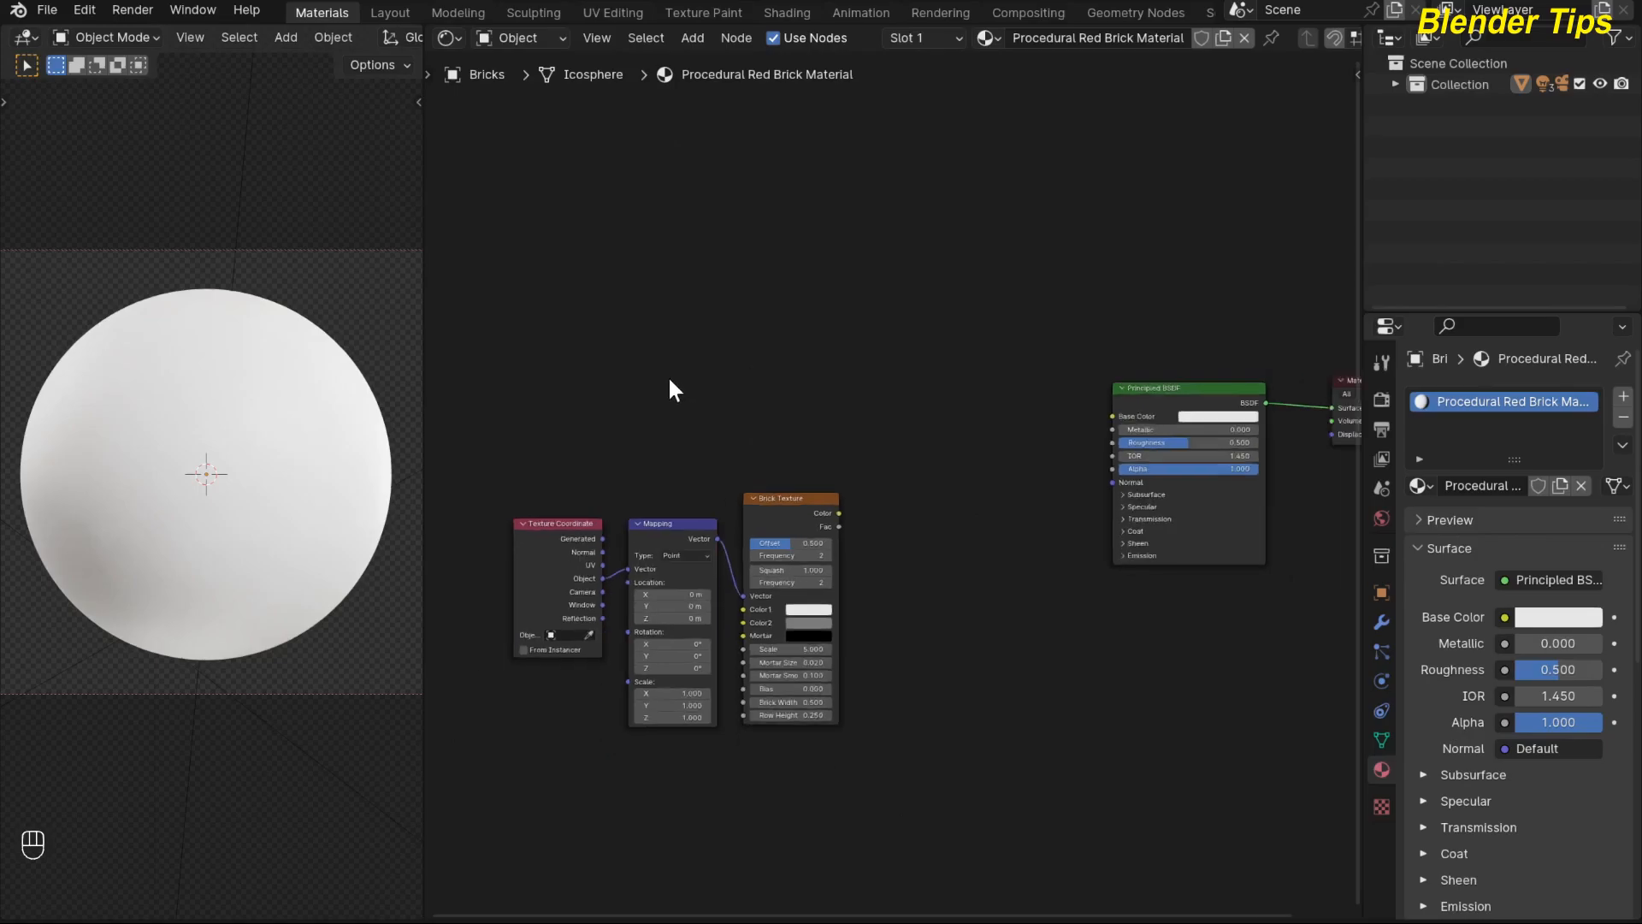
pyautogui.click(84, 10)
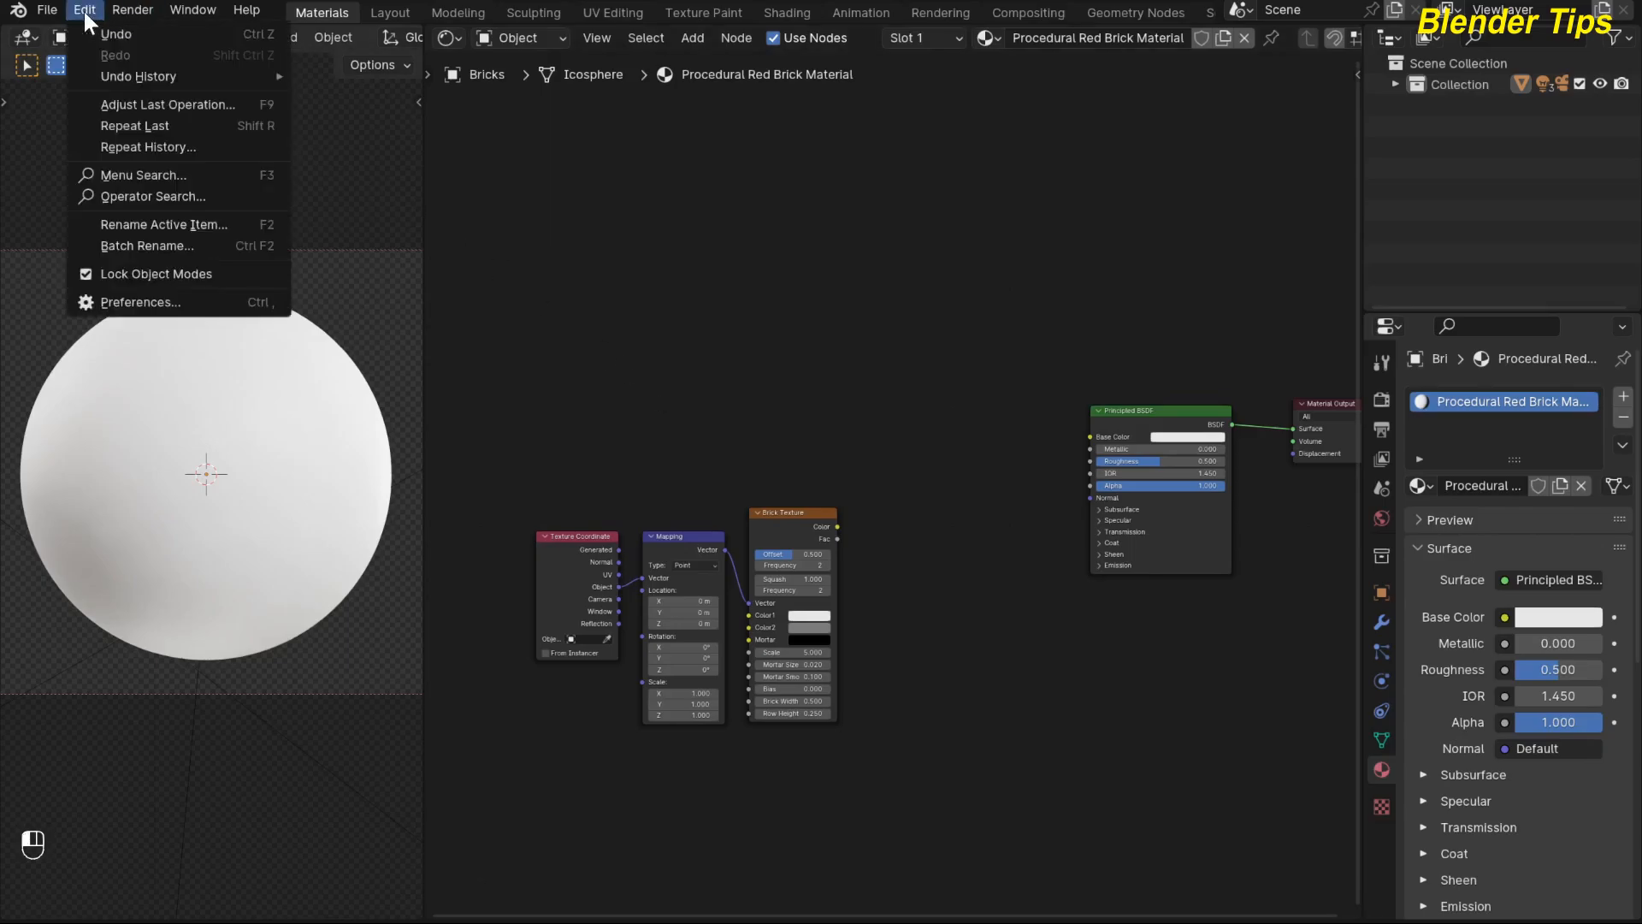
pyautogui.click(178, 298)
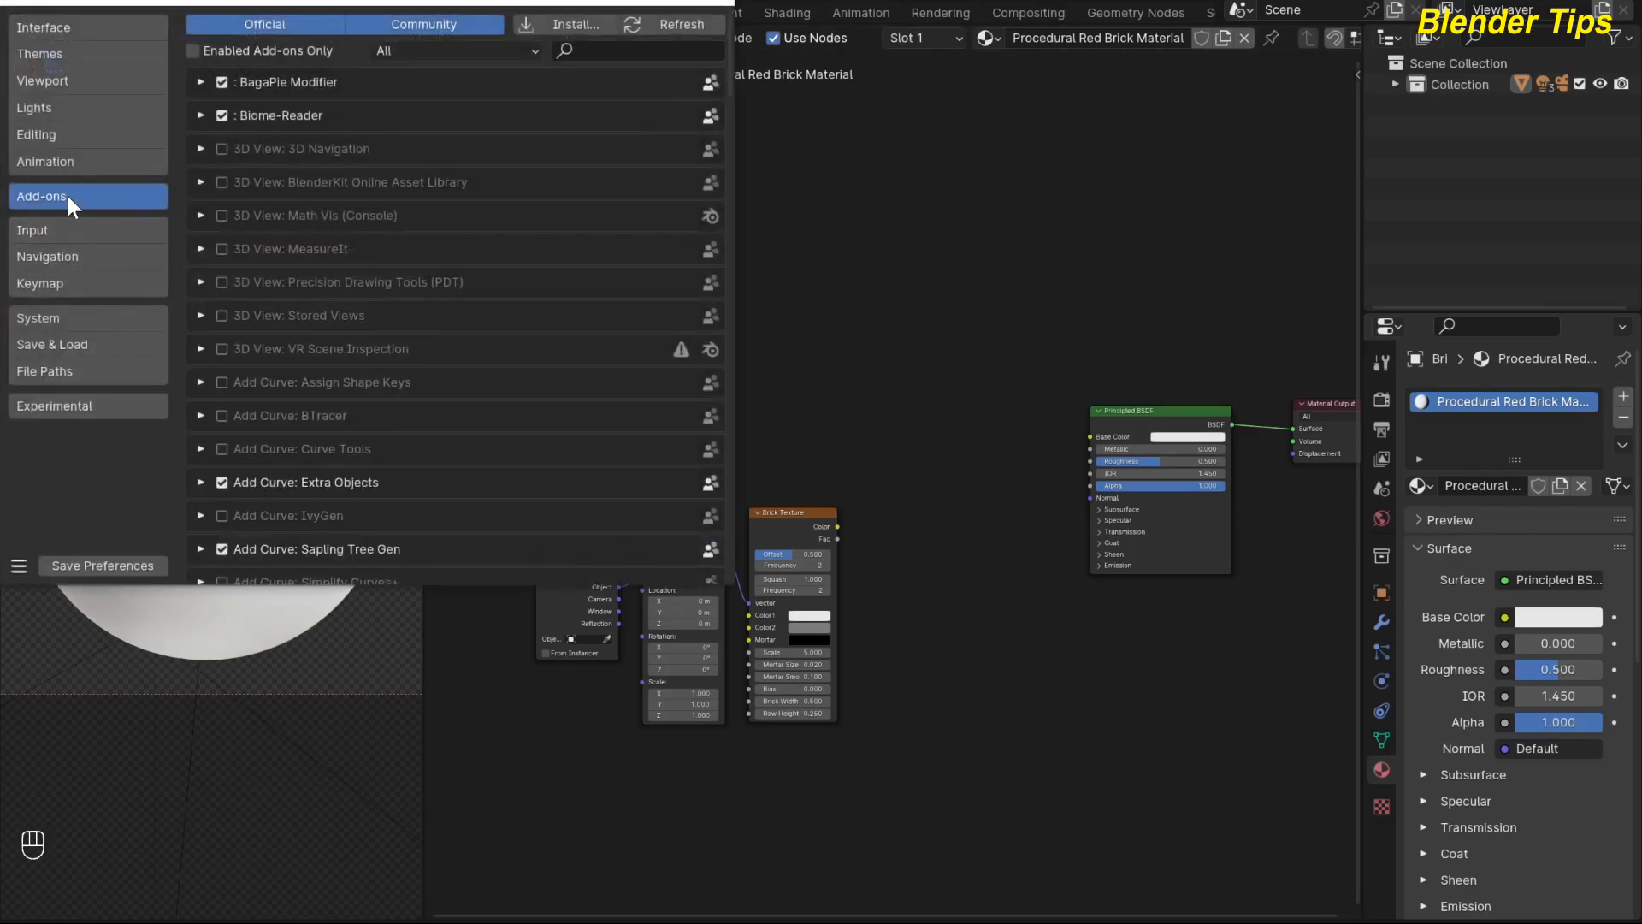
pyautogui.click(618, 52)
pyautogui.write('node')
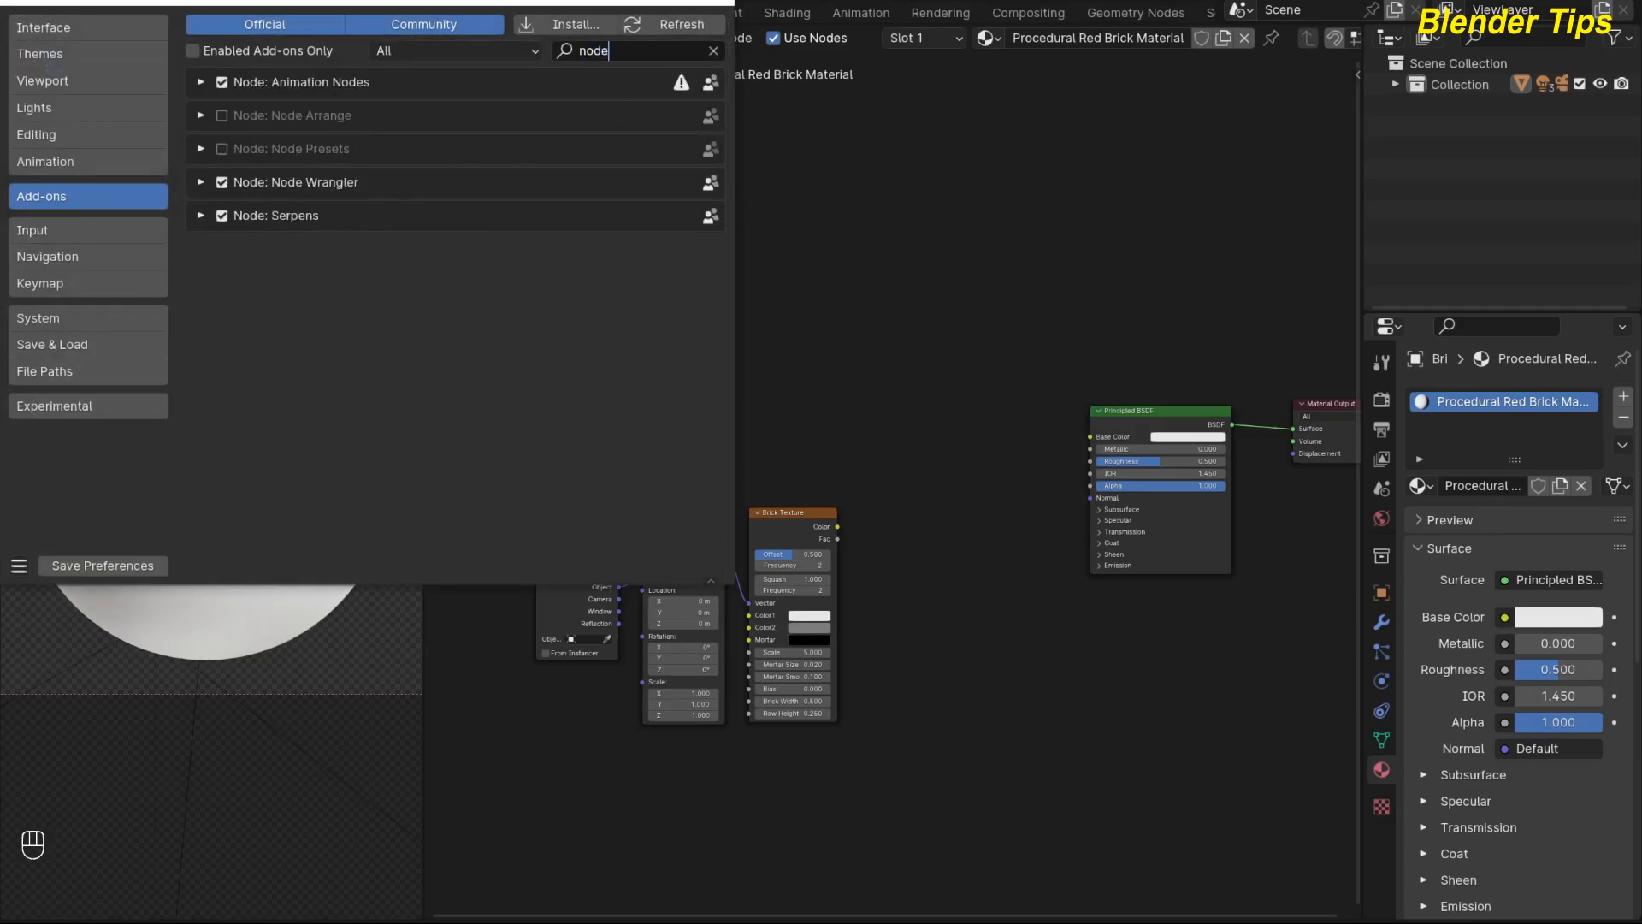
pyautogui.click(710, 3)
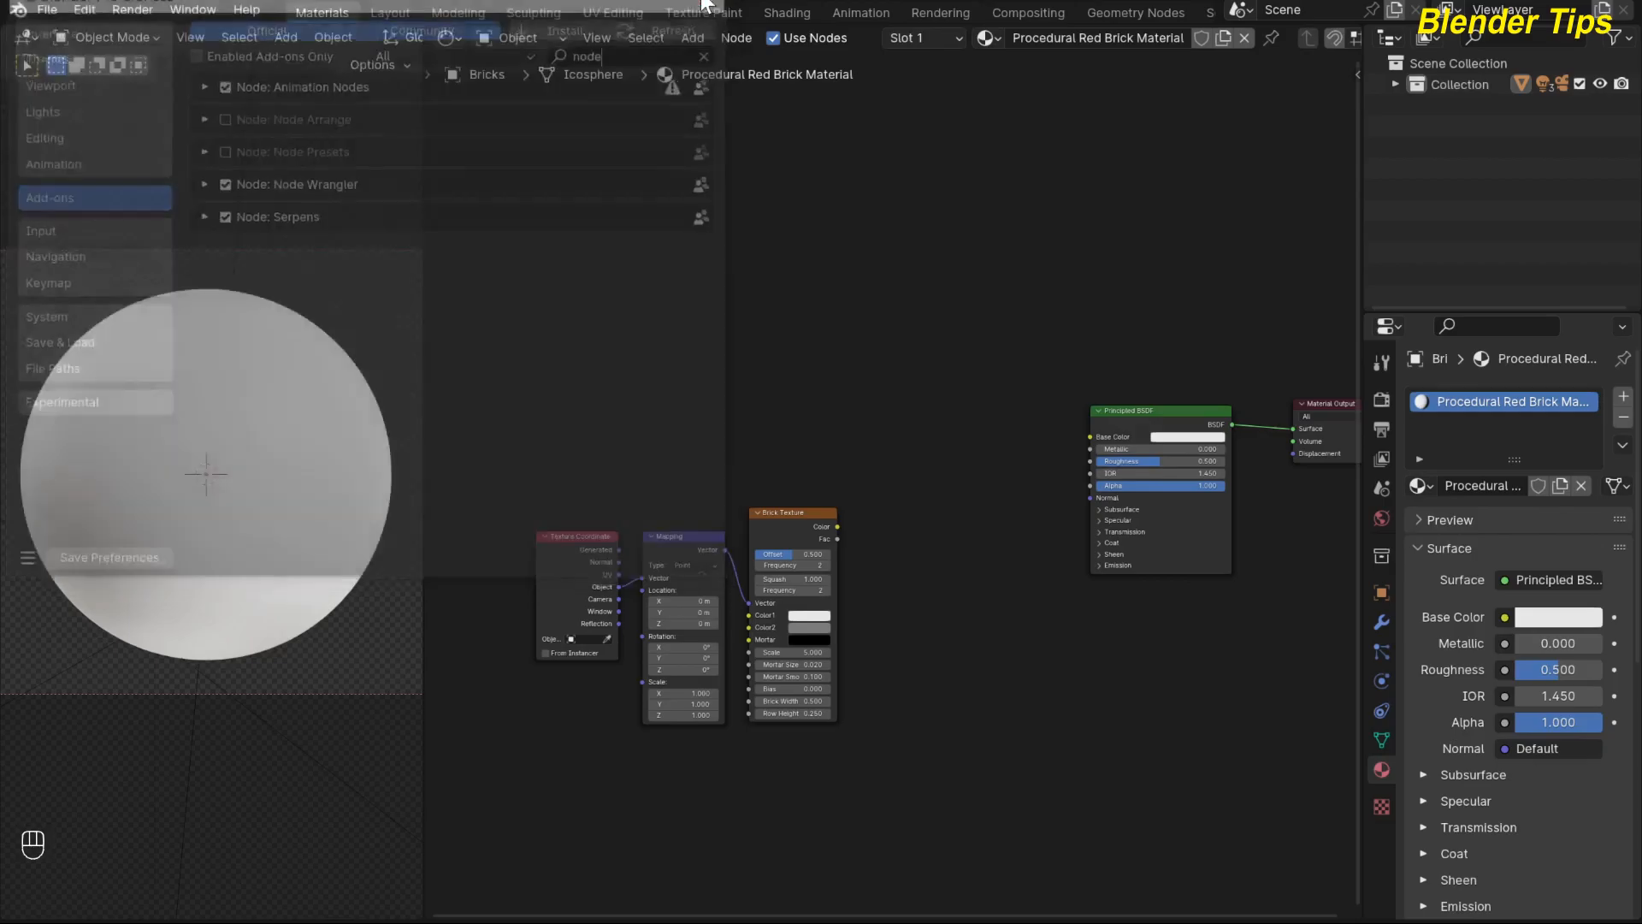
# - Preview the Brick Texture's color output directly on the sphere
pyautogui.scroll(2, 950, 542)
pyautogui.moveTo(952, 545); pyautogui.dragTo(974, 417, button='middle')
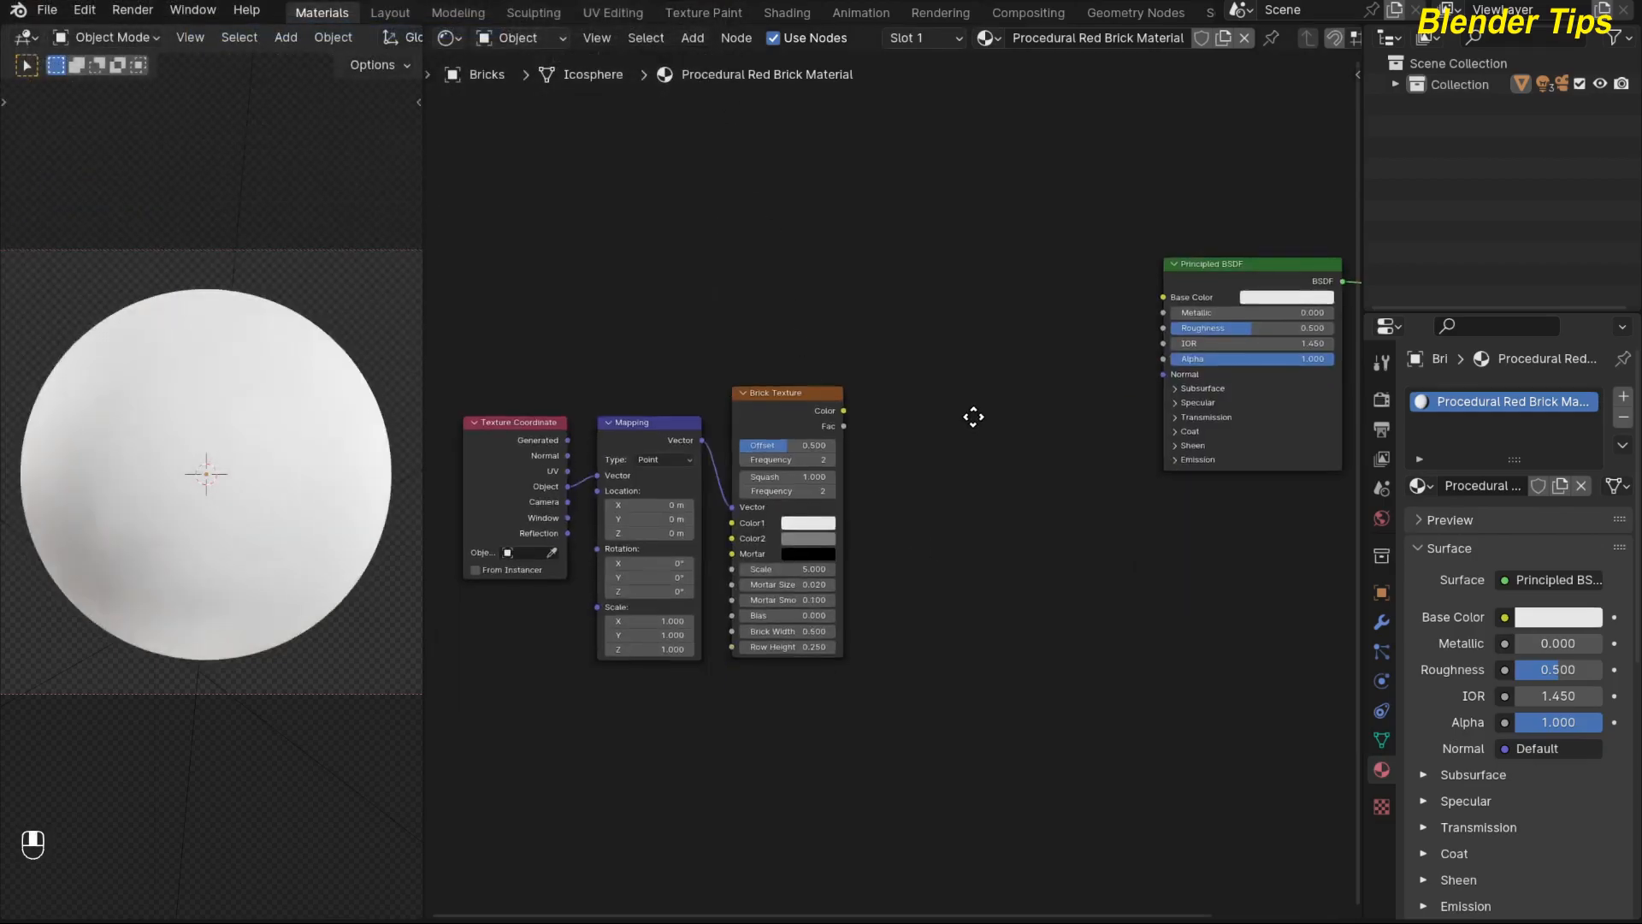
pyautogui.click(793, 425)
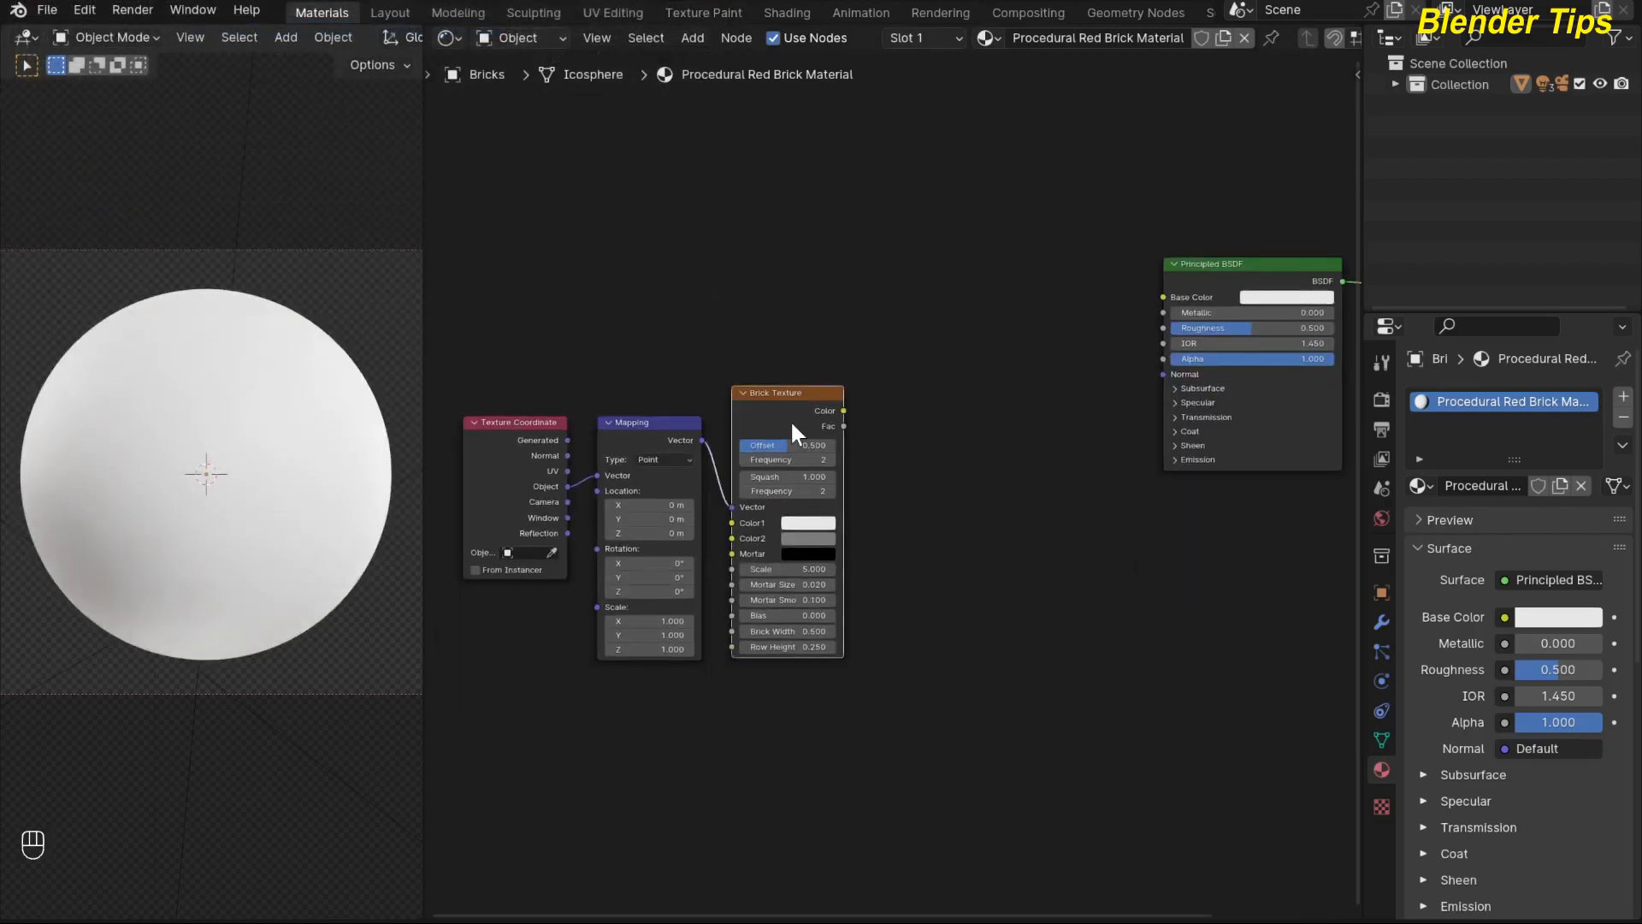
pyautogui.keyDown('ctrl'); pyautogui.keyDown('shift'); pyautogui.click(791, 420); pyautogui.keyUp('shift'); pyautogui.keyUp('ctrl')
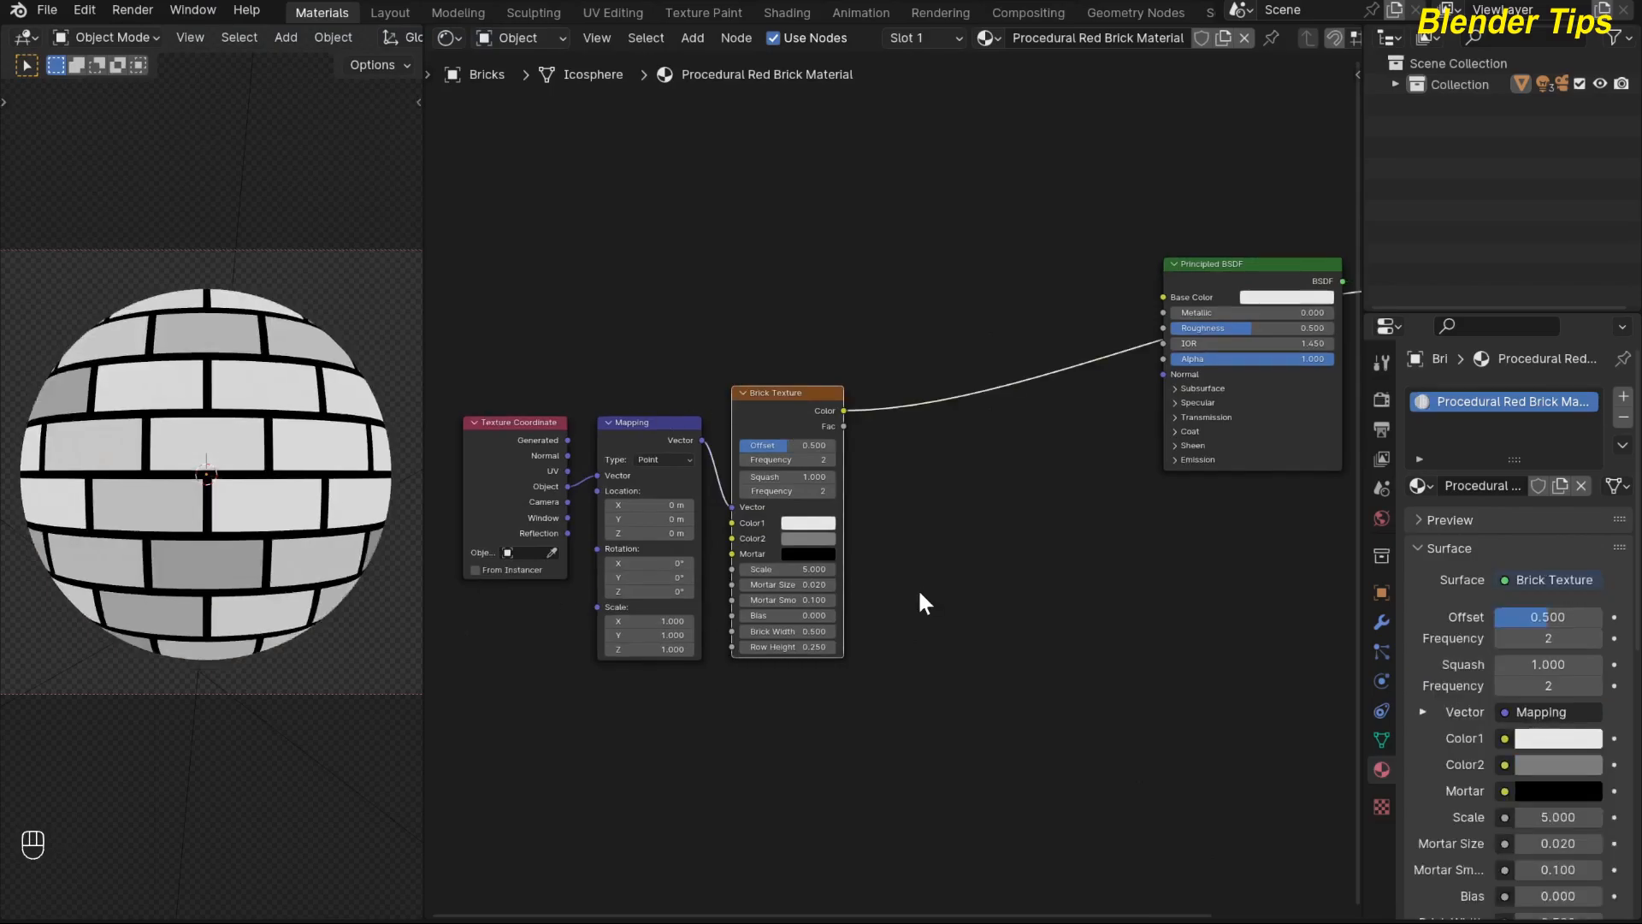
# - Set the Brick Texture's Color1 to a brick red with hue 0.007, saturation 0.915 and value 0.536
pyautogui.keyDown('ctrl'); pyautogui.moveTo(917, 588); pyautogui.dragTo(967, 510, button='middle'); pyautogui.keyUp('ctrl')
pyautogui.click(779, 553)
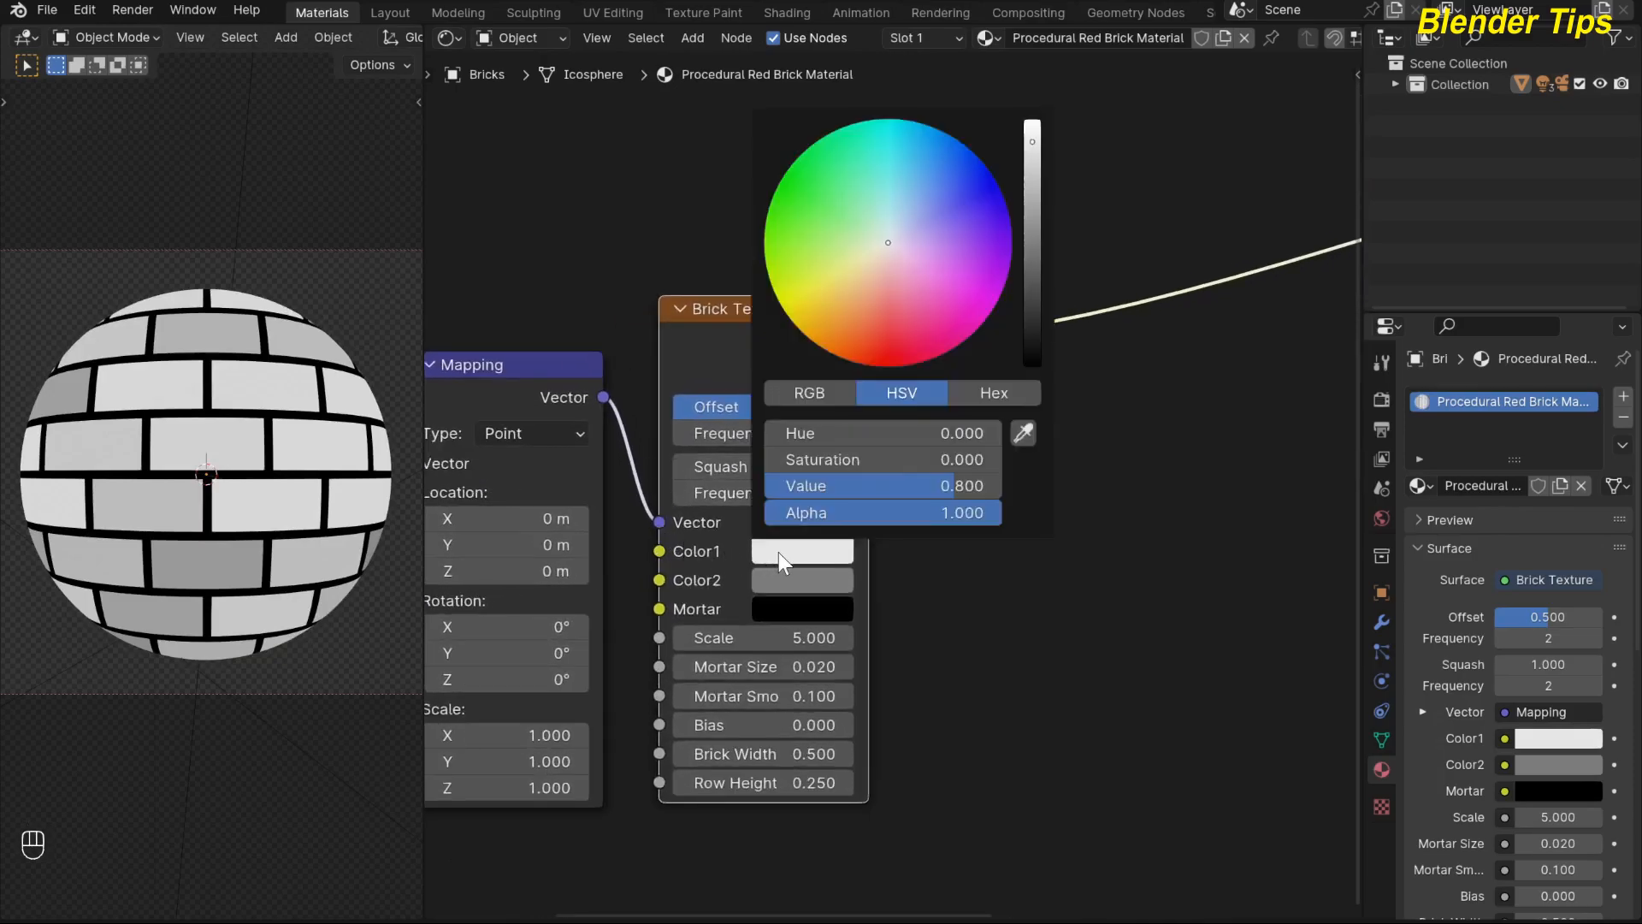
pyautogui.moveTo(878, 291); pyautogui.dragTo(881, 327)
pyautogui.moveTo(1029, 175); pyautogui.dragTo(1032, 178)
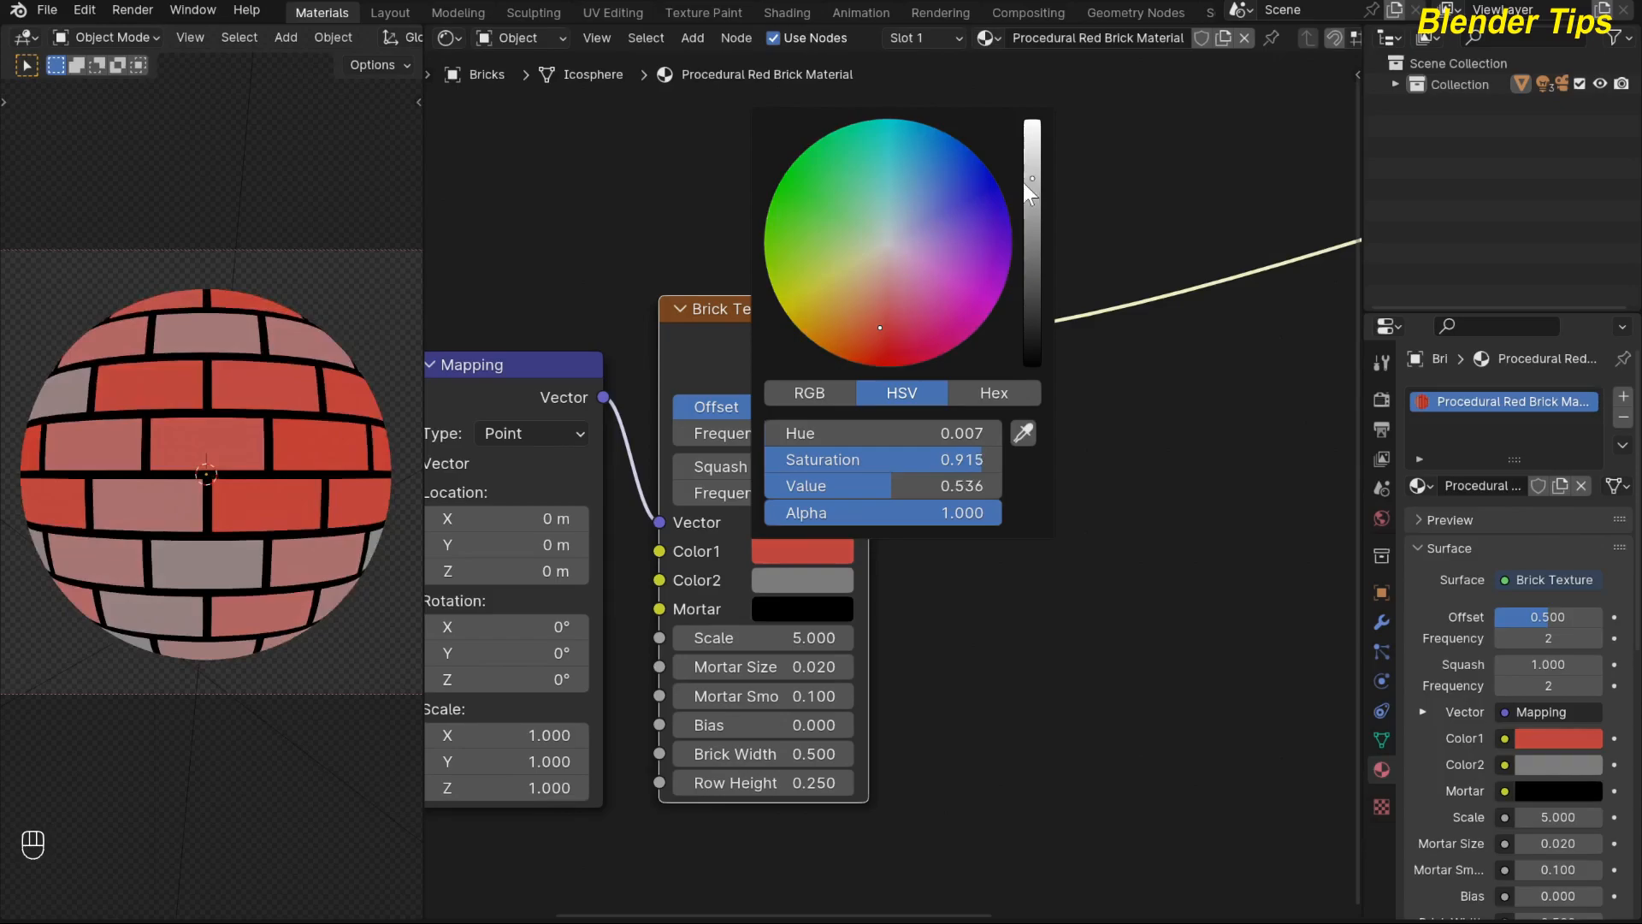
# - Shift the Brick Texture's Color1 to hue 0.020, saturation 0.938, and make Color2 dark brown with hue 0.041, saturation 0.876, value 0.076
pyautogui.moveTo(880, 323); pyautogui.dragTo(864, 330)
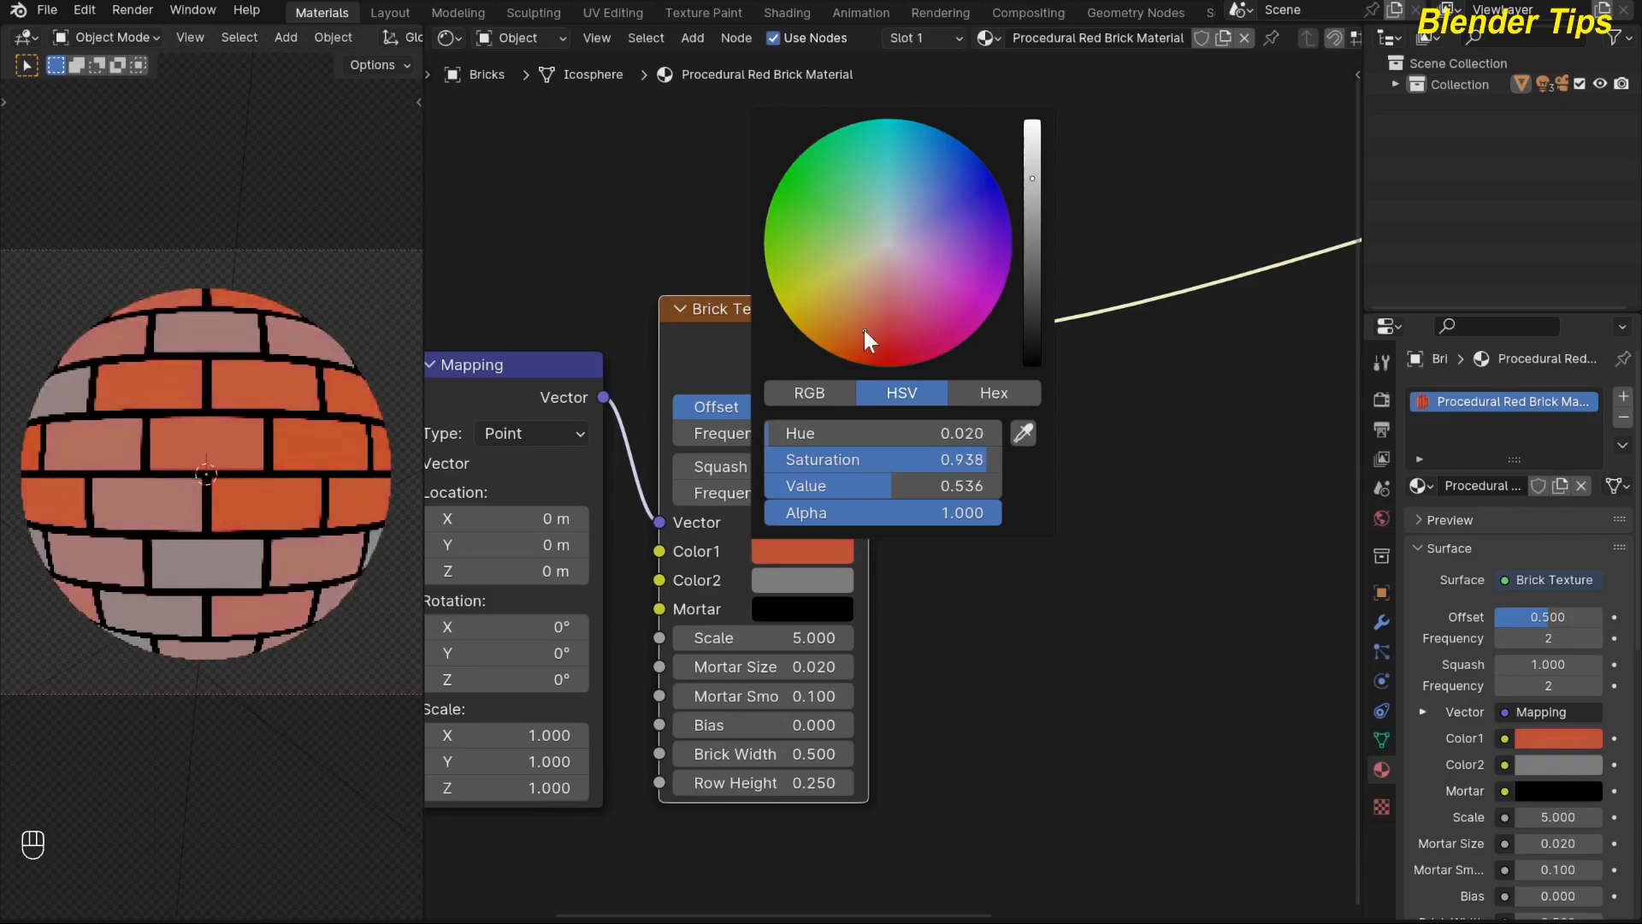
pyautogui.click(777, 578)
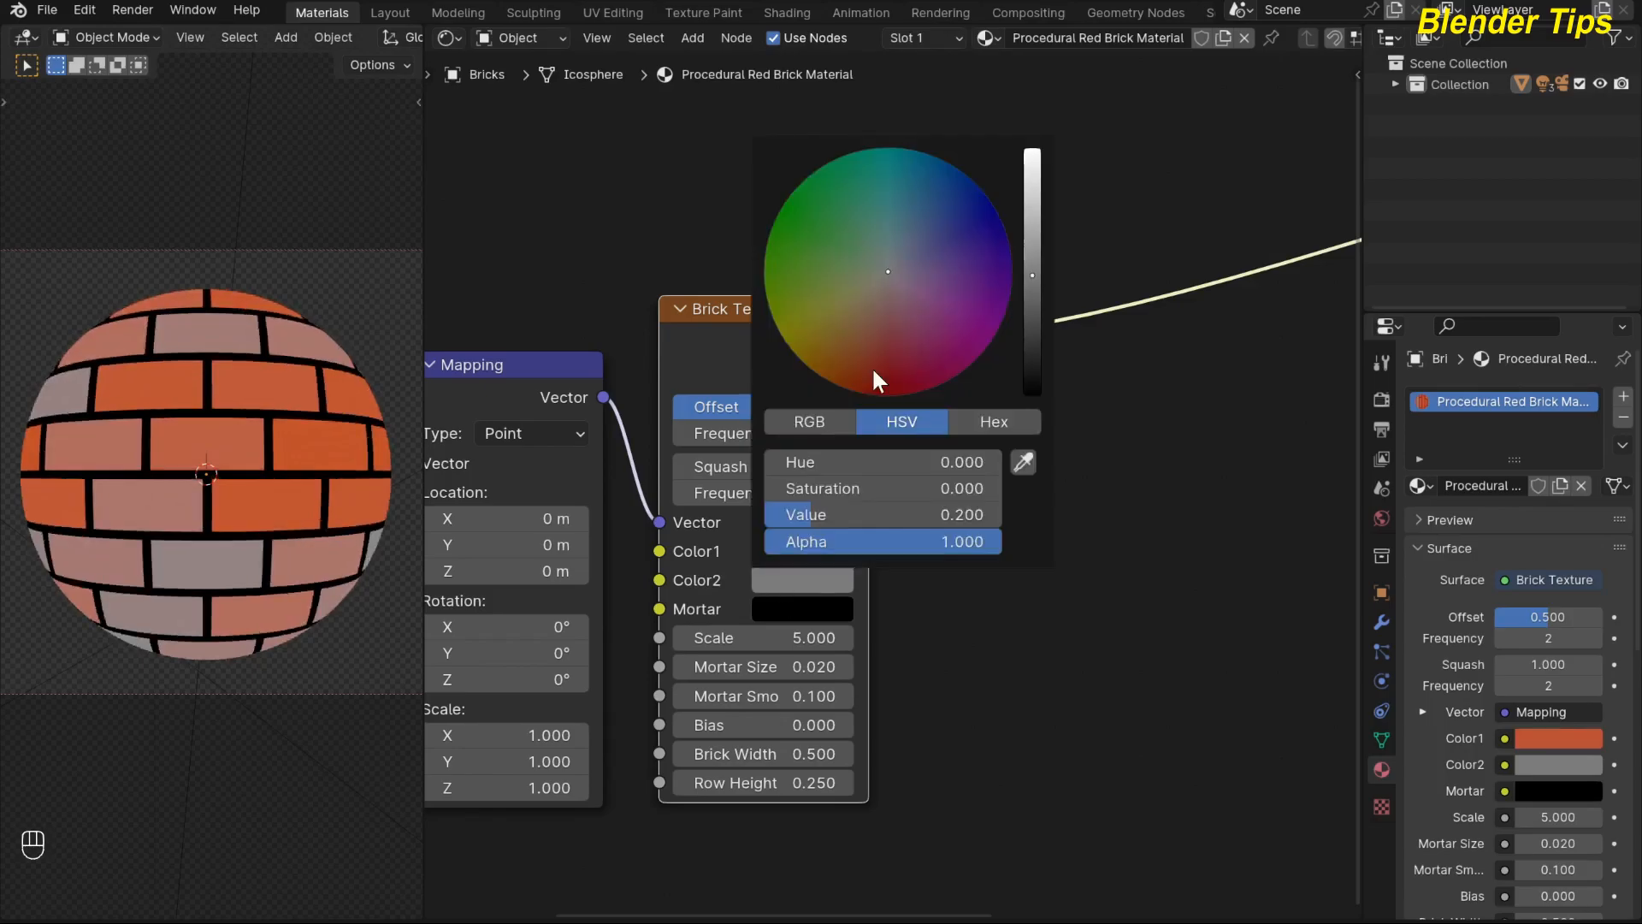
pyautogui.click(877, 301)
pyautogui.click(846, 348)
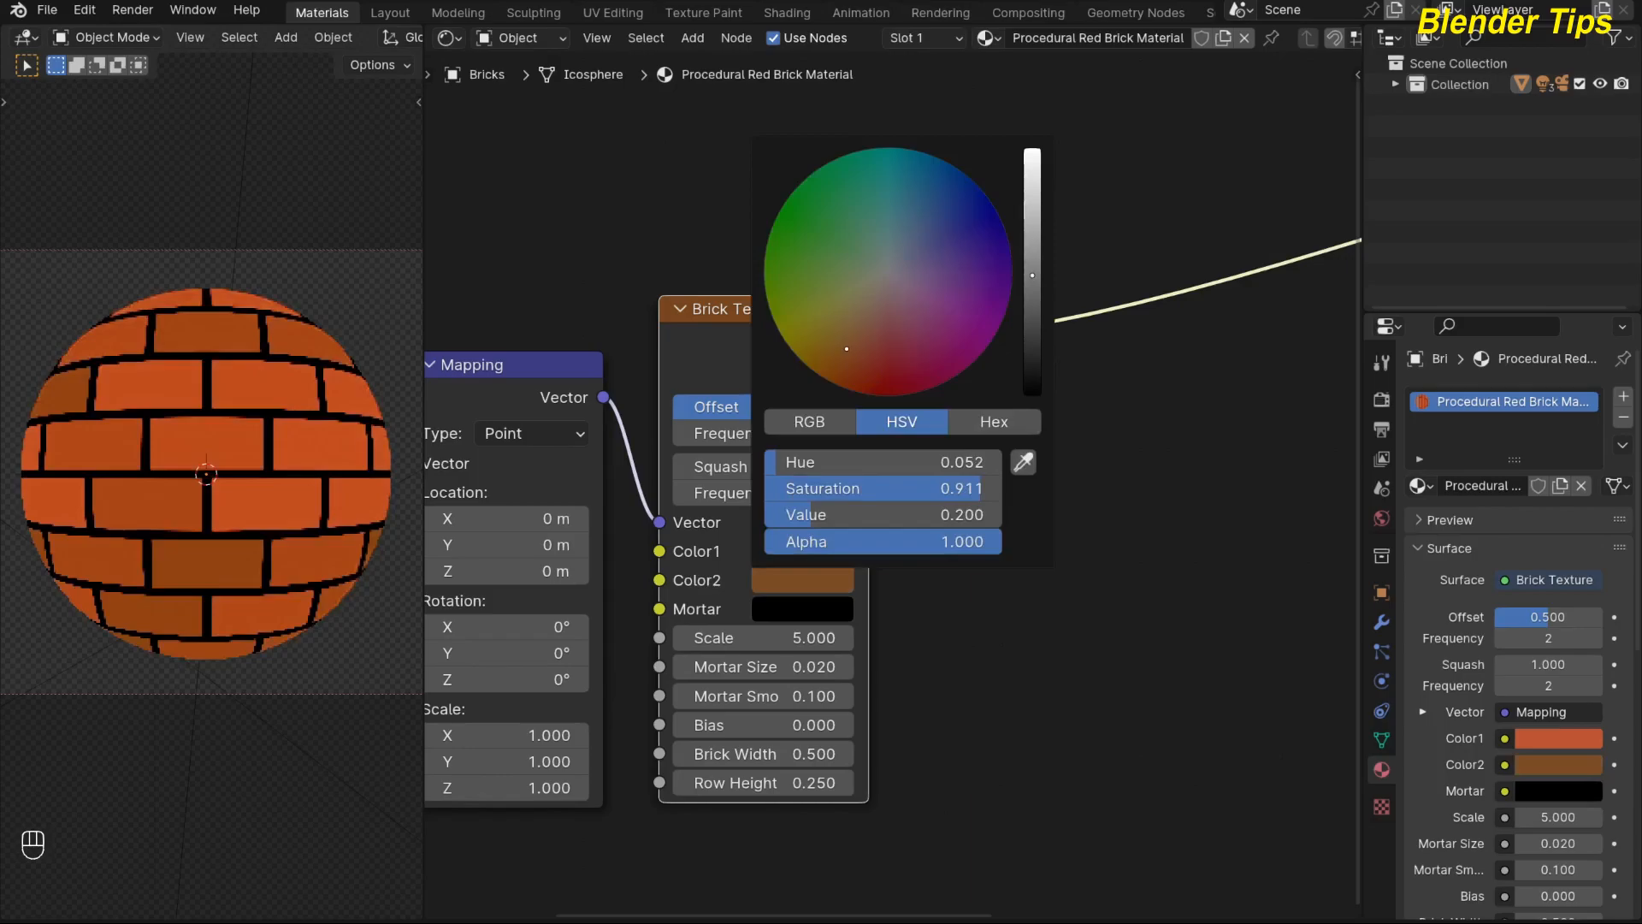
pyautogui.click(851, 350)
pyautogui.moveTo(1018, 288); pyautogui.dragTo(1032, 319)
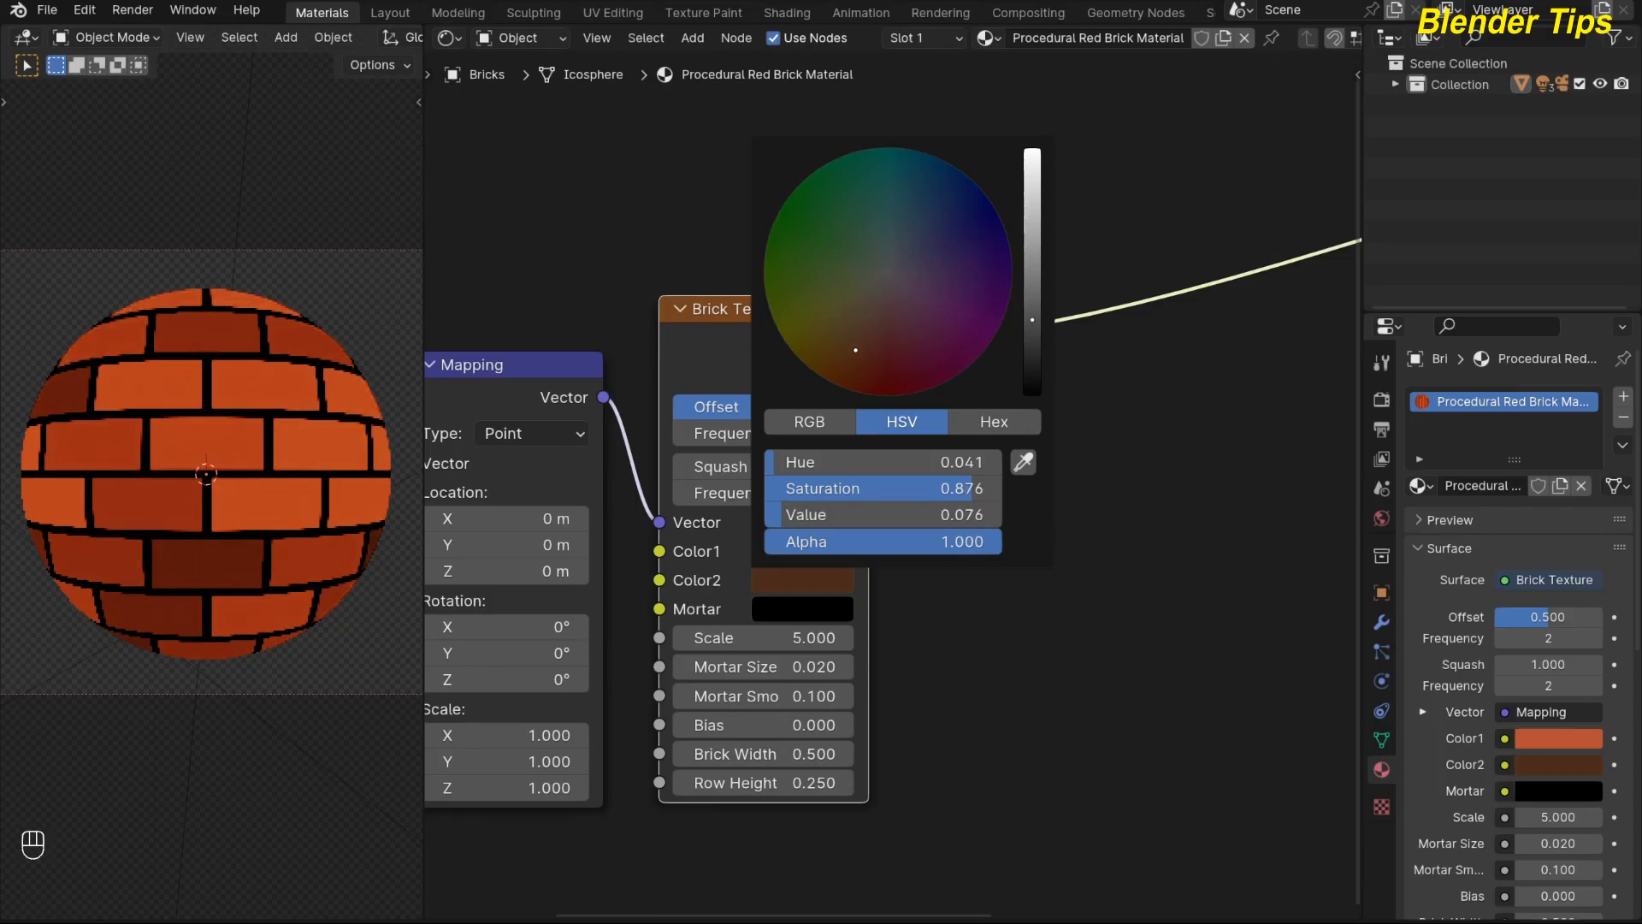
# - Brighten the Brick Texture's Color1 to a value of 0.779
pyautogui.click(843, 551)
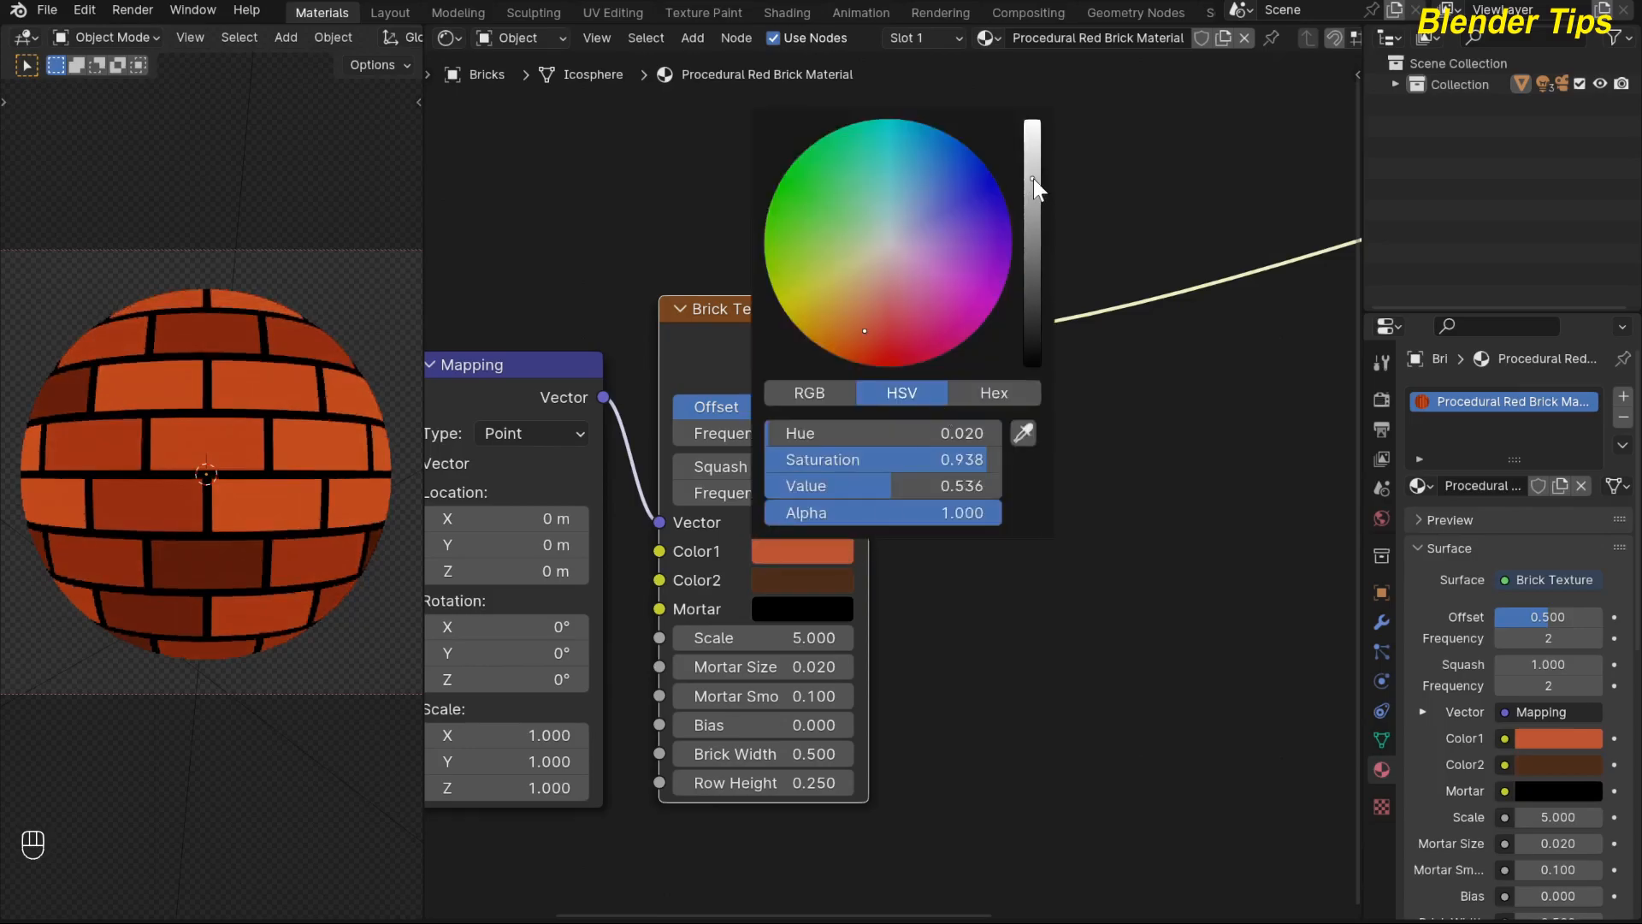
pyautogui.moveTo(1033, 178); pyautogui.dragTo(1032, 165)
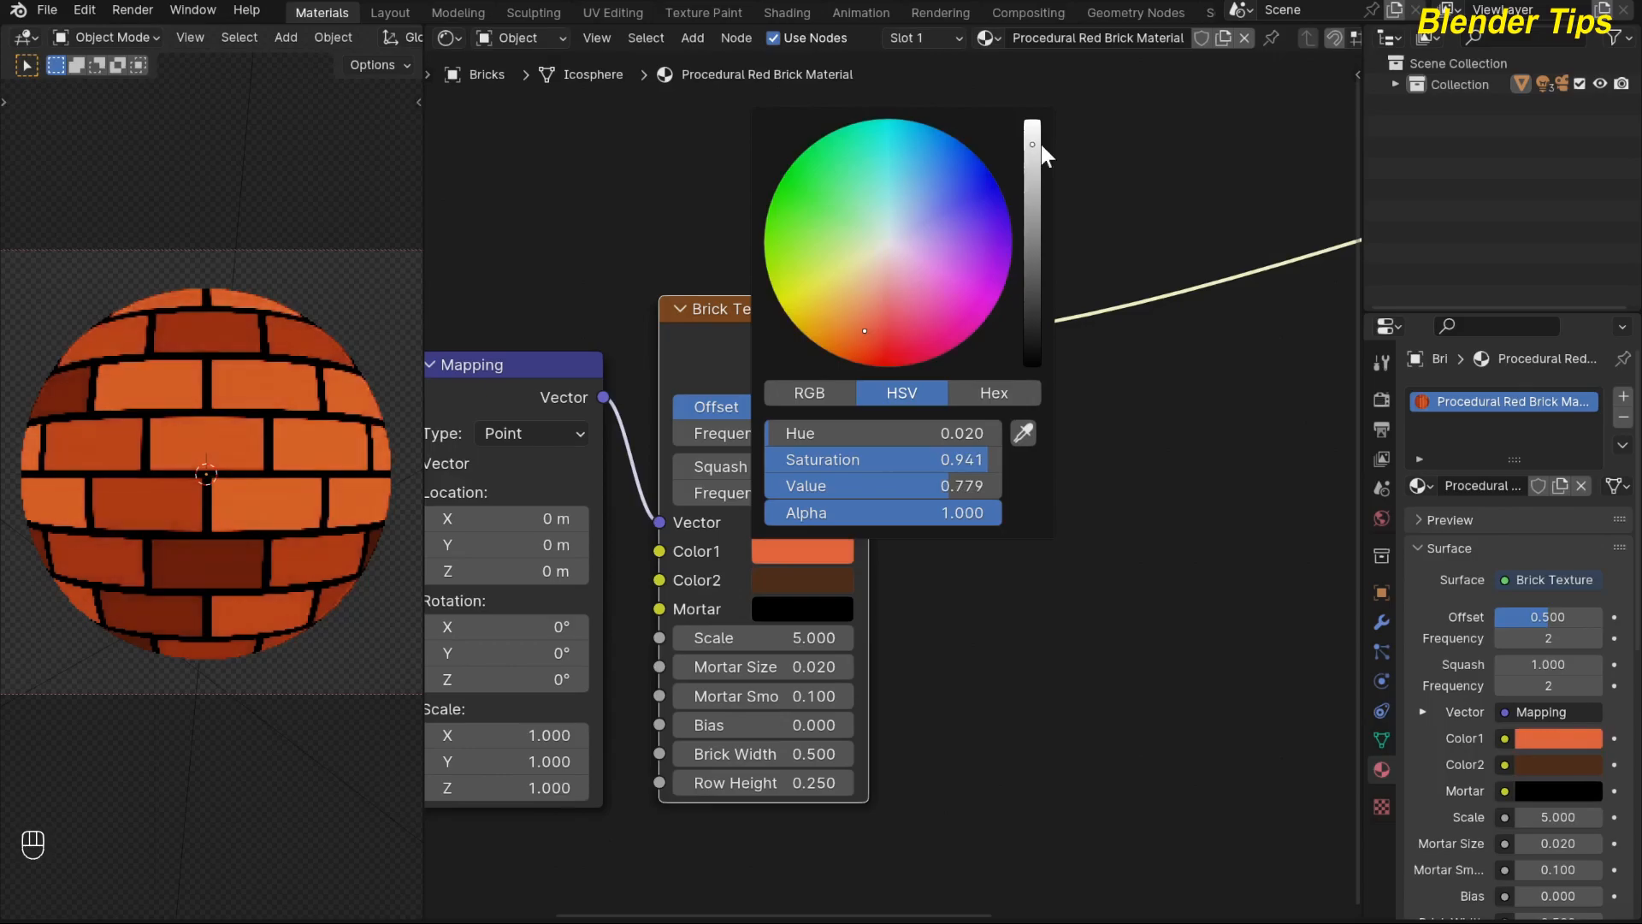
pyautogui.moveTo(966, 558); pyautogui.dragTo(1015, 519, button='middle')
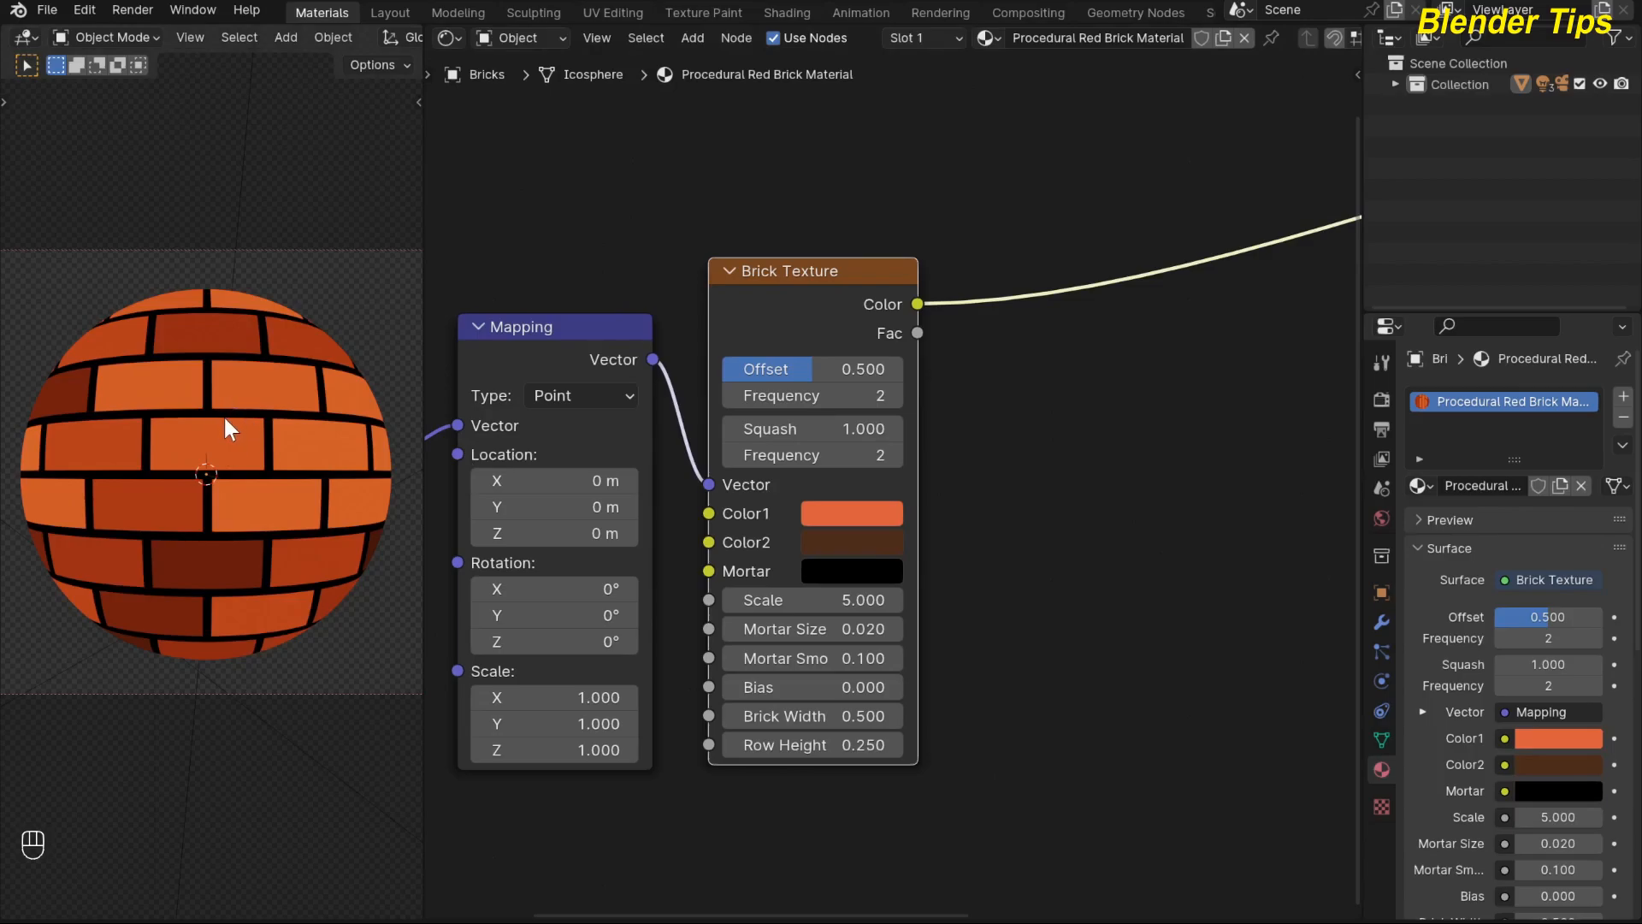
# - Set the Brick Texture's Mortar color to a sandy brown with hue 0.088, saturation 0.594 and value 0.162
pyautogui.scroll(2, 923, 588)
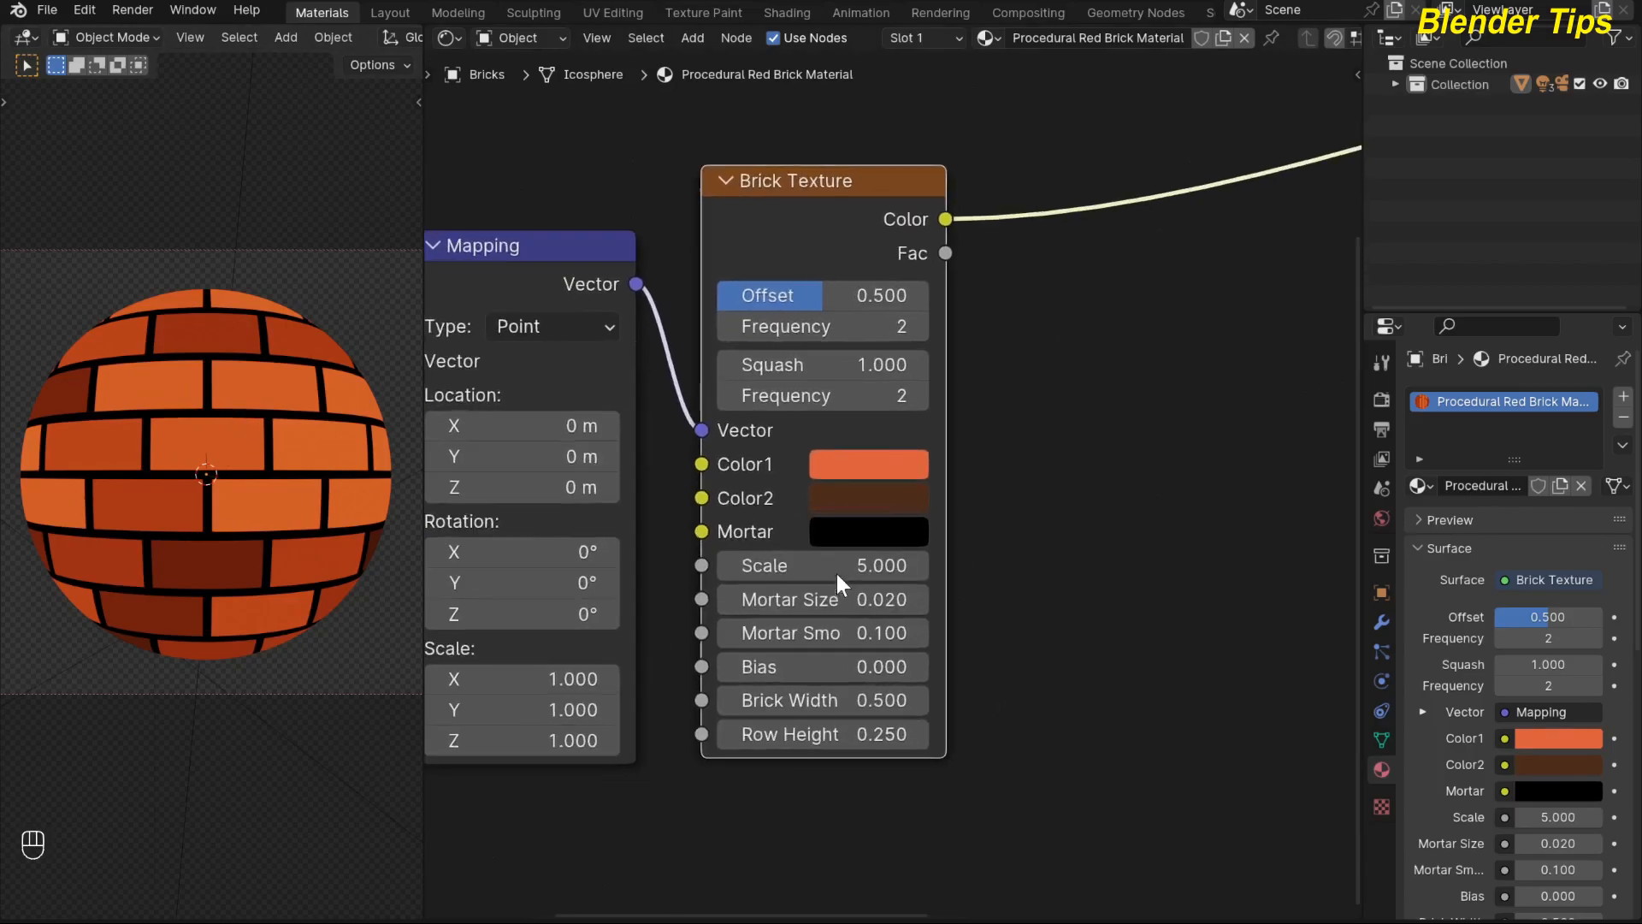
pyautogui.click(839, 539)
pyautogui.moveTo(1141, 256); pyautogui.dragTo(1139, 189)
pyautogui.moveTo(970, 171); pyautogui.dragTo(939, 214)
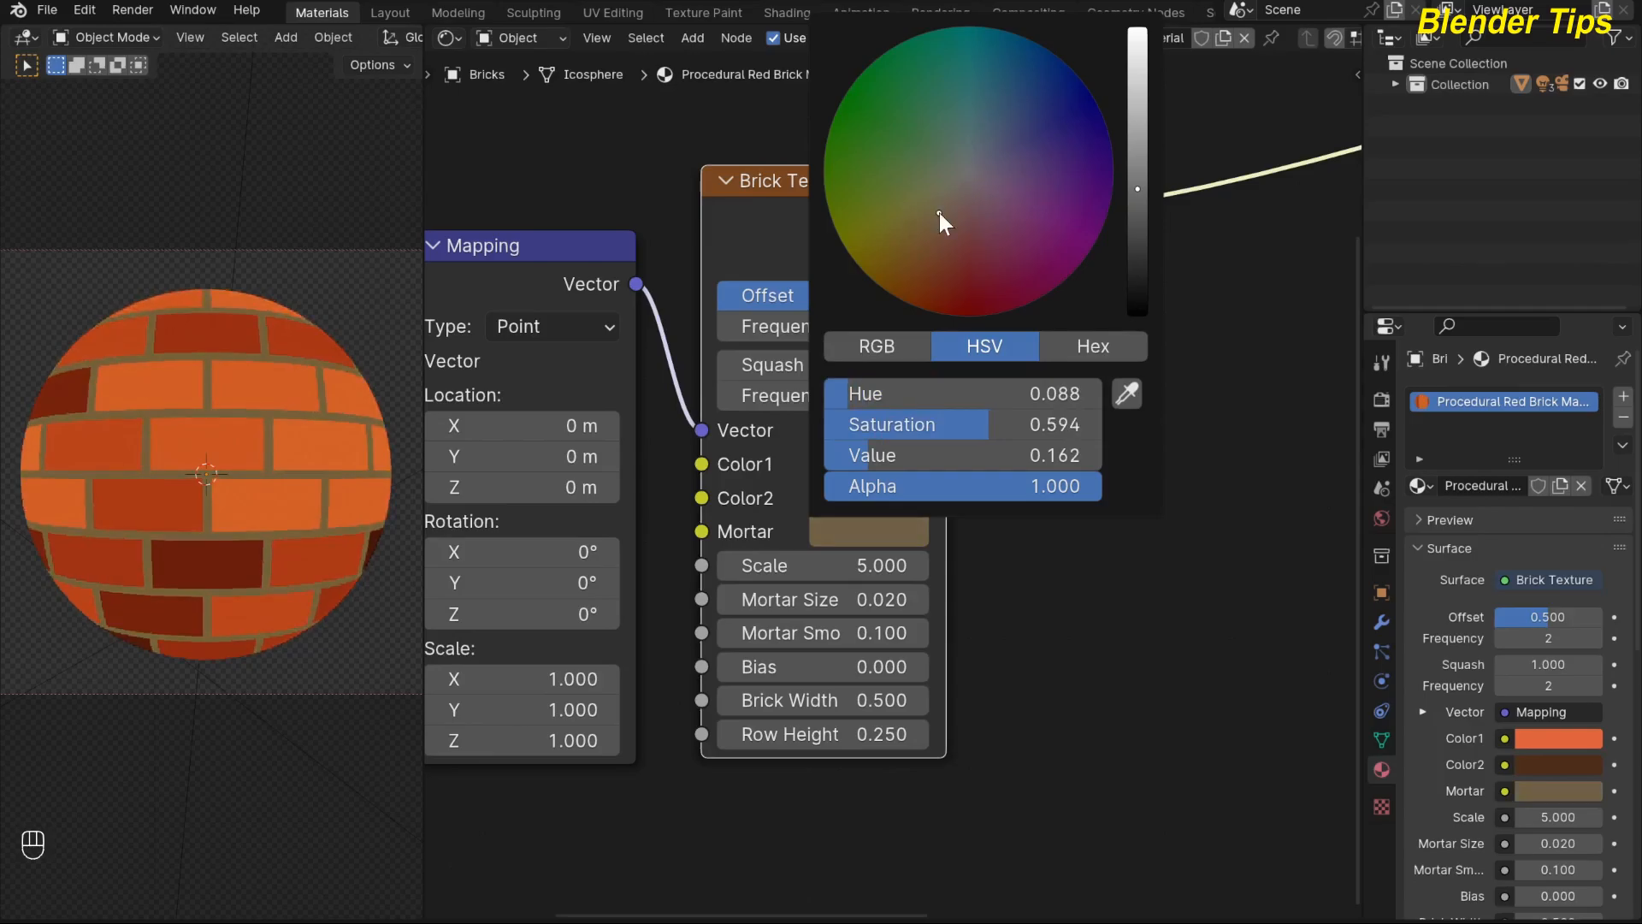
# - Set the Brick Texture's Scale to 10
pyautogui.scroll(-1, 1038, 598)
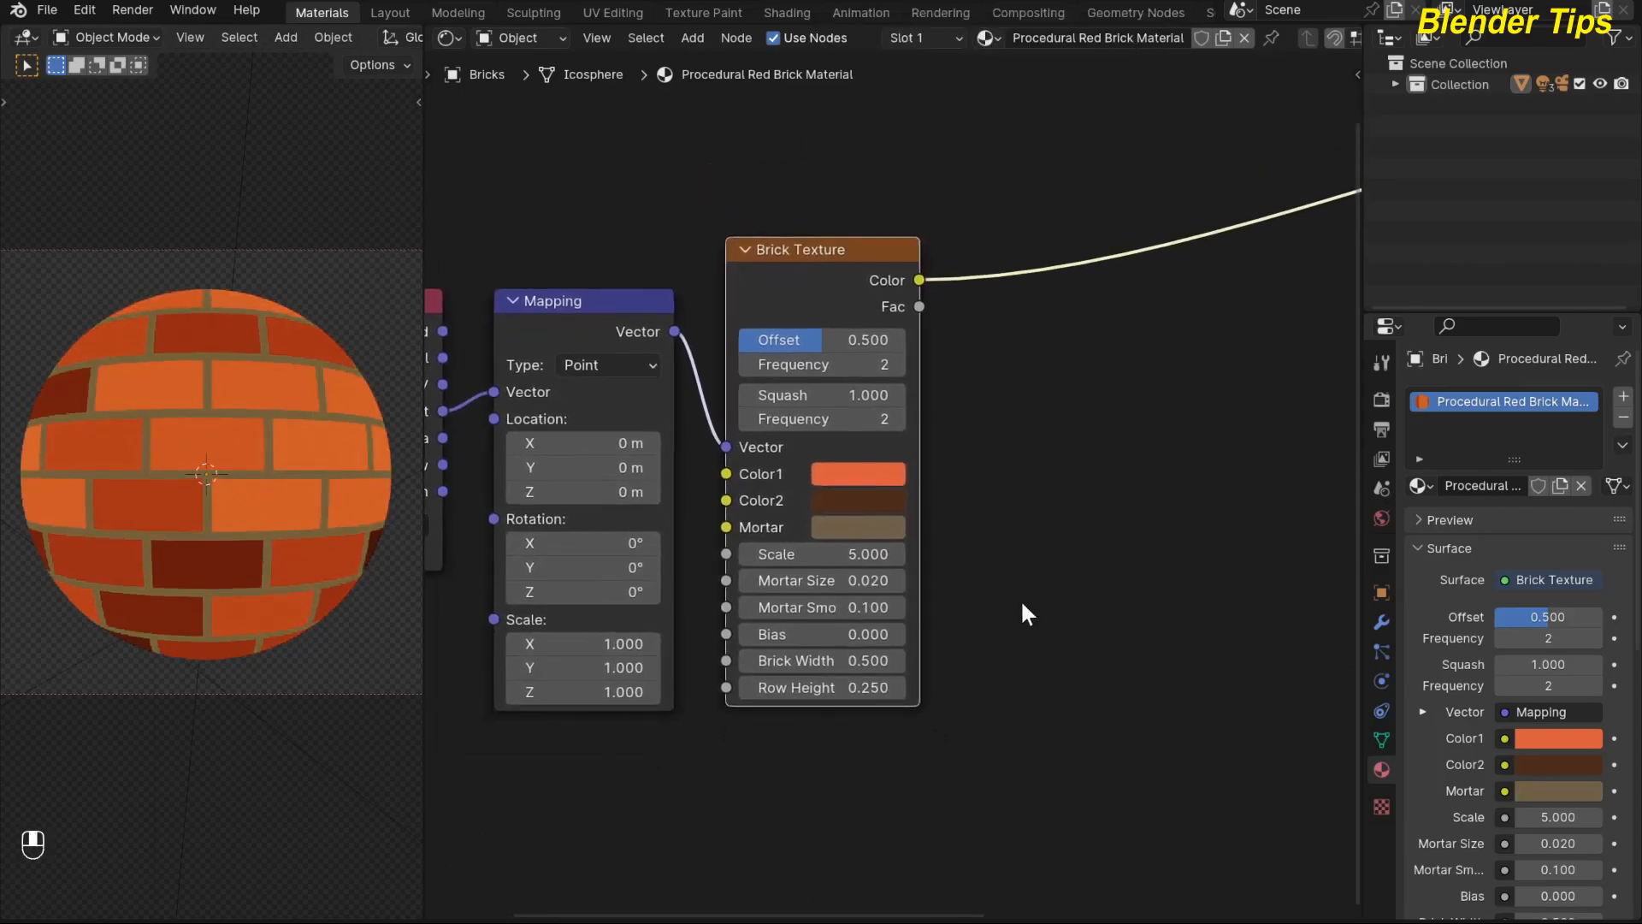
pyautogui.scroll(2, 855, 556)
pyautogui.moveTo(864, 579); pyautogui.dragTo(920, 582)
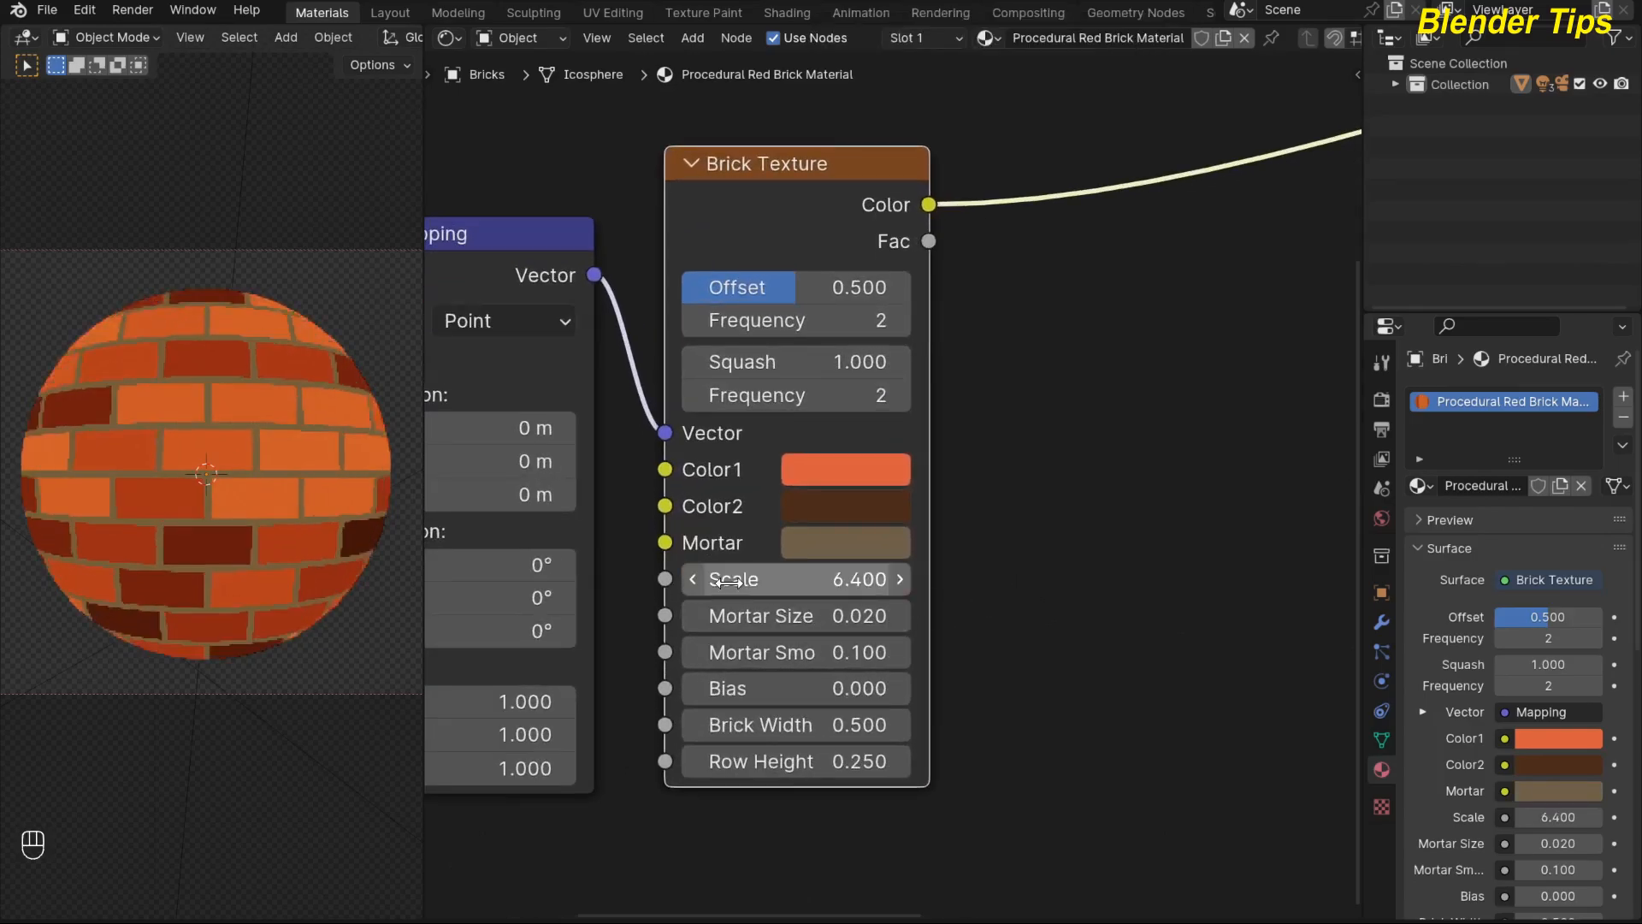
pyautogui.click(862, 579)
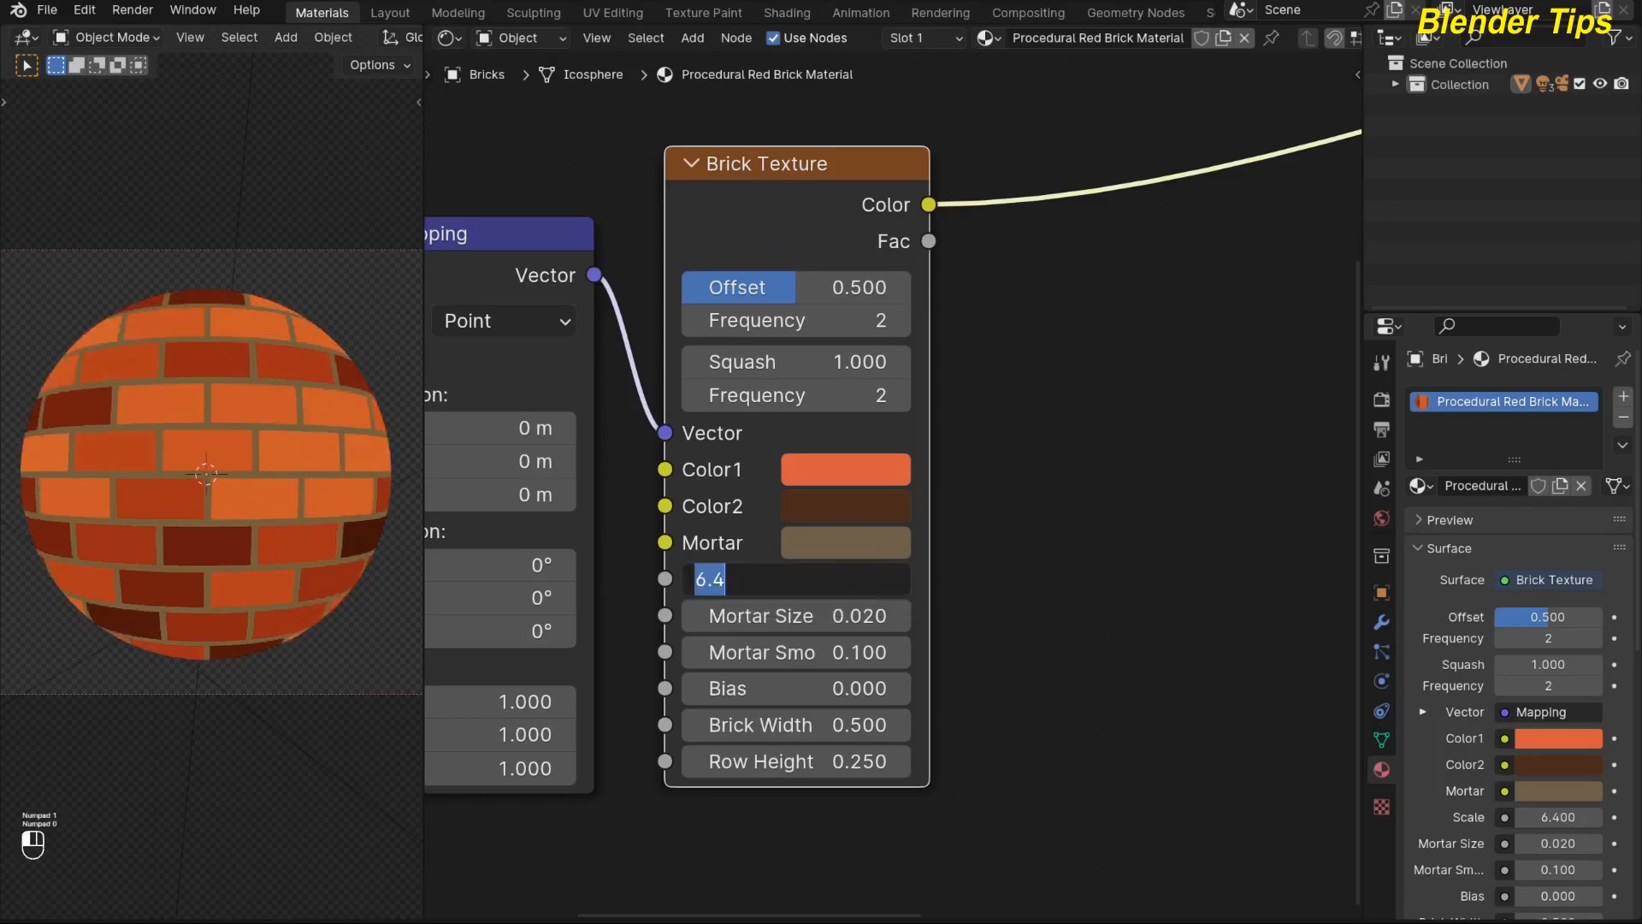
pyautogui.write('10')
pyautogui.press('Return')
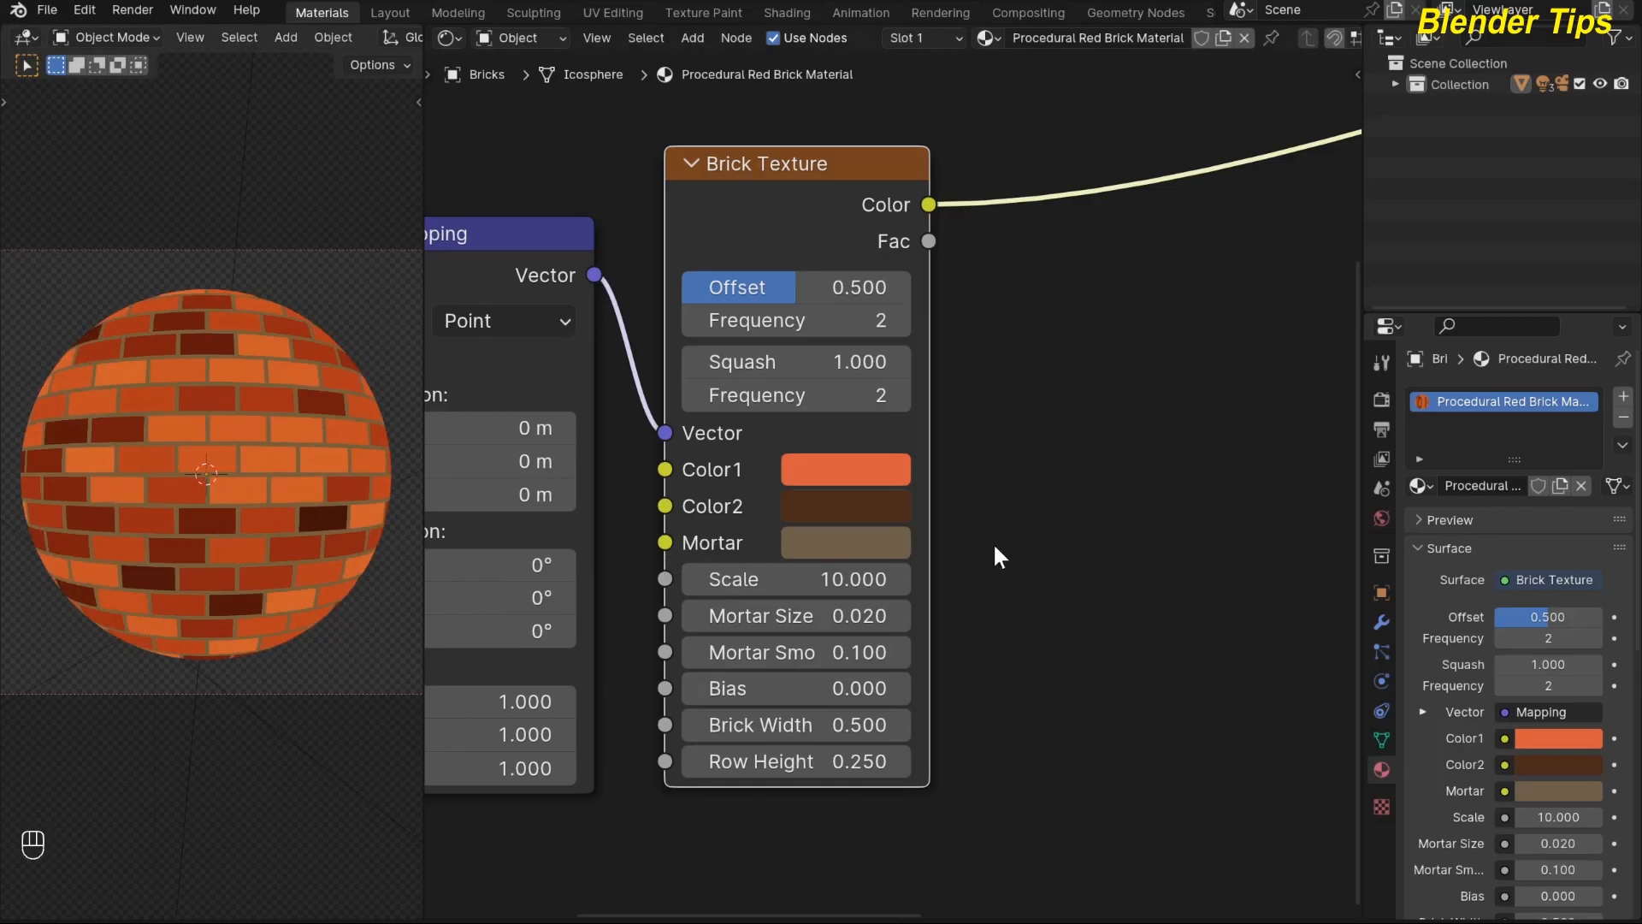
# - Add a Noise Texture node above the Brick Texture and feed its Vector input from the Mapping node's Vector output
pyautogui.keyDown('ctrl'); pyautogui.moveTo(997, 542); pyautogui.dragTo(1011, 558, button='middle'); pyautogui.keyUp('ctrl')
pyautogui.scroll(-2, 1030, 575)
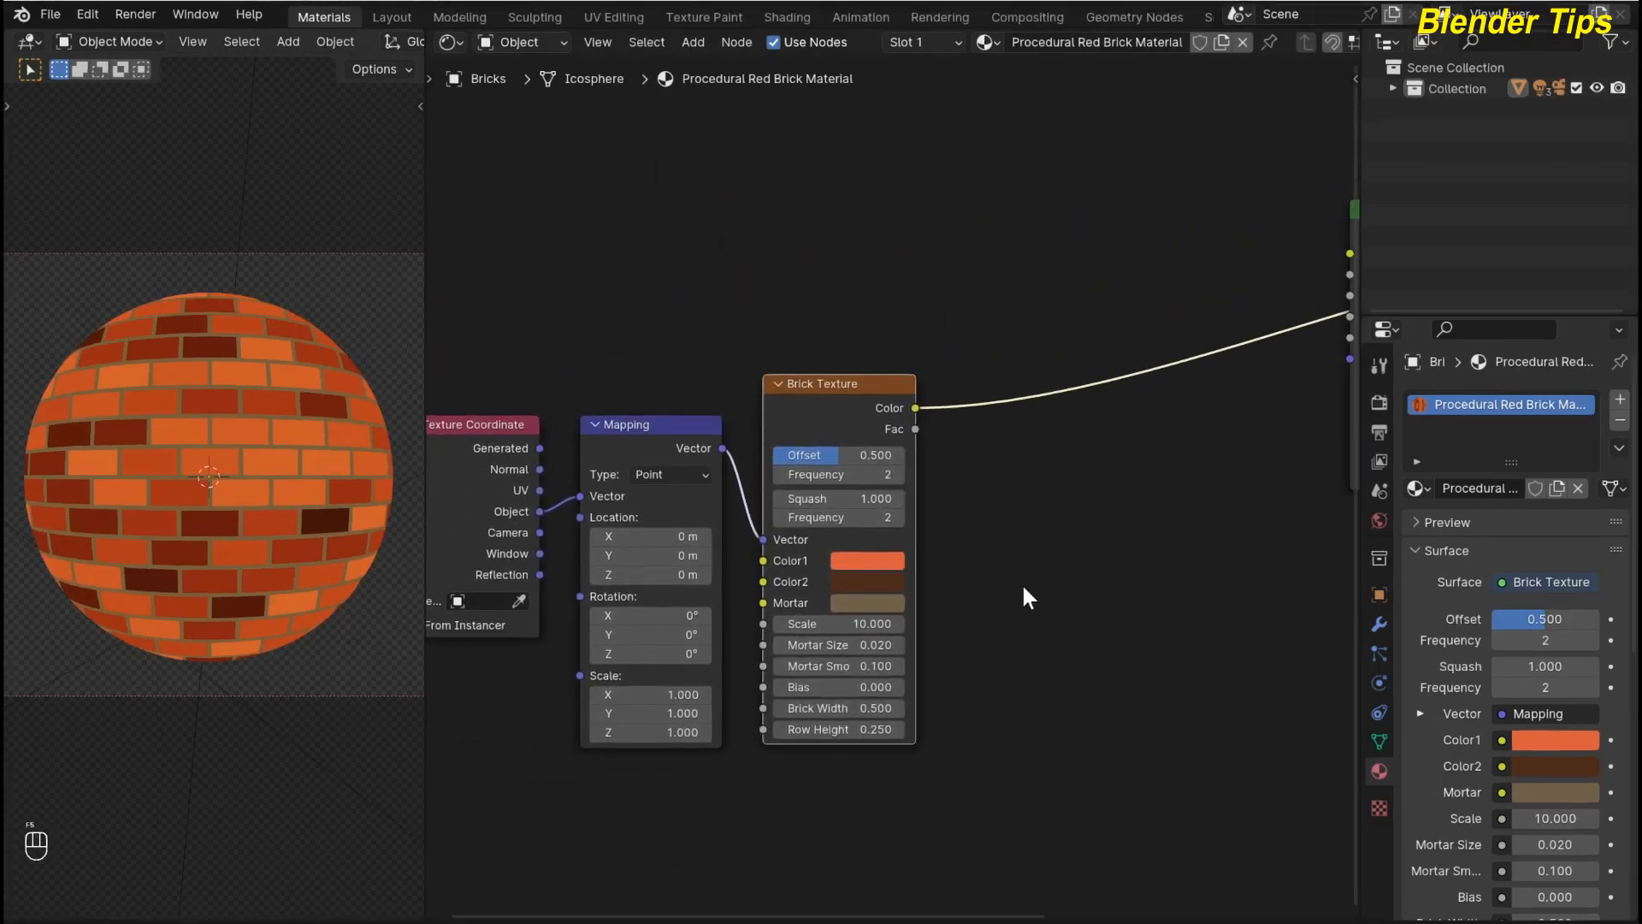
pyautogui.keyDown('ctrl'); pyautogui.moveTo(1010, 530); pyautogui.dragTo(1004, 503, button='middle'); pyautogui.keyUp('ctrl')
pyautogui.moveTo(835, 473); pyautogui.dragTo(863, 486)
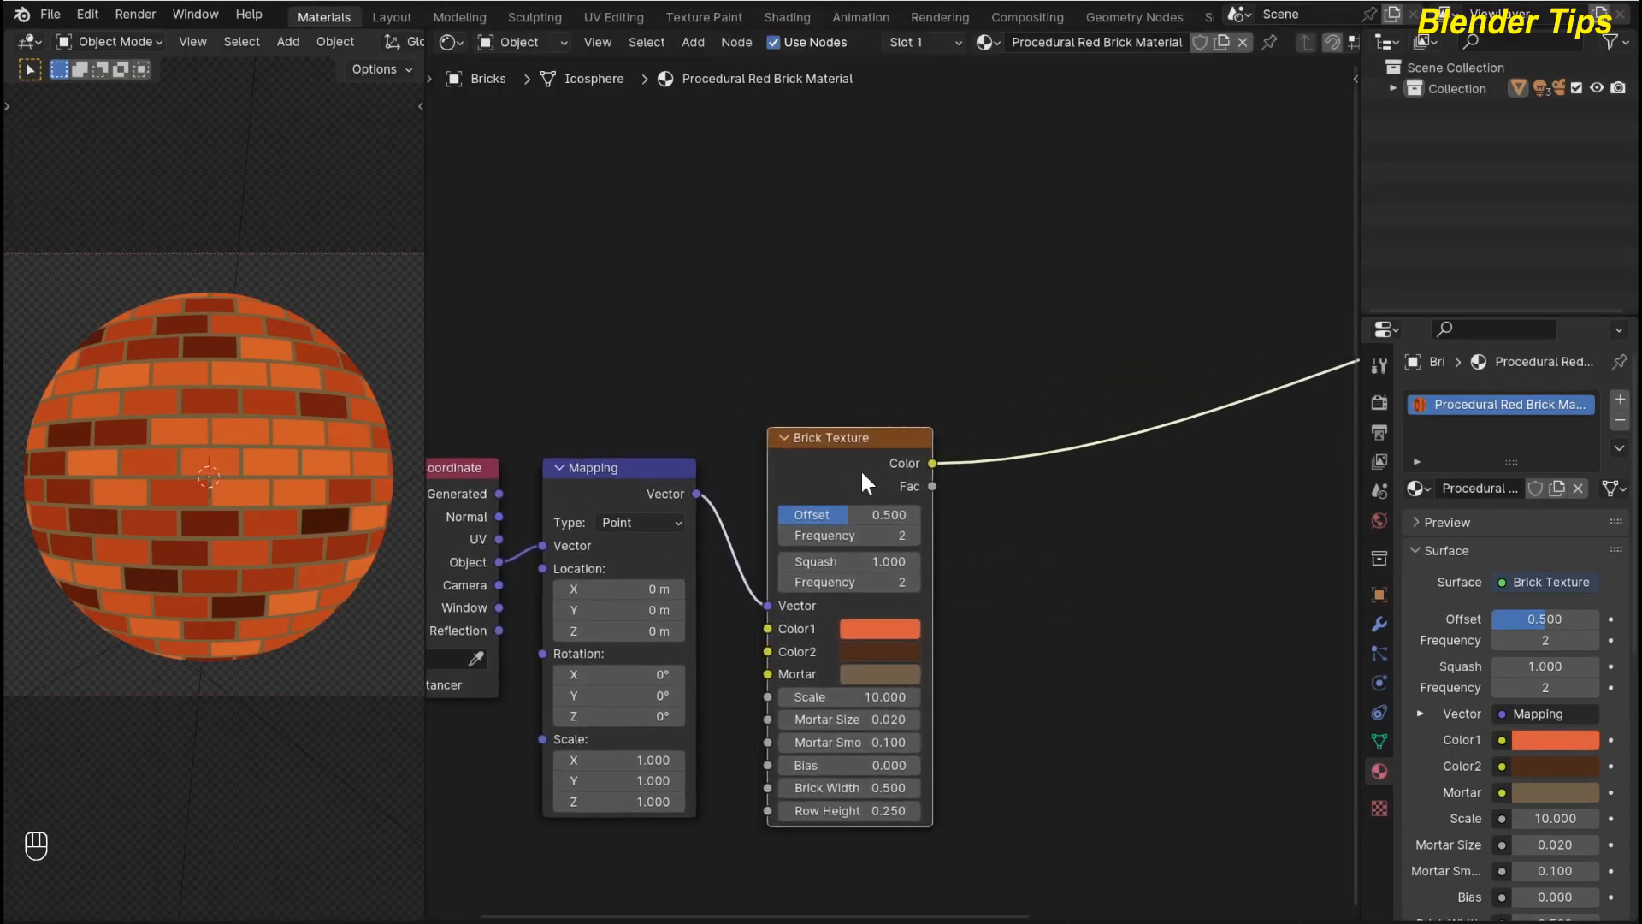
pyautogui.hotkey('shift', 'a')
pyautogui.moveTo(859, 291)
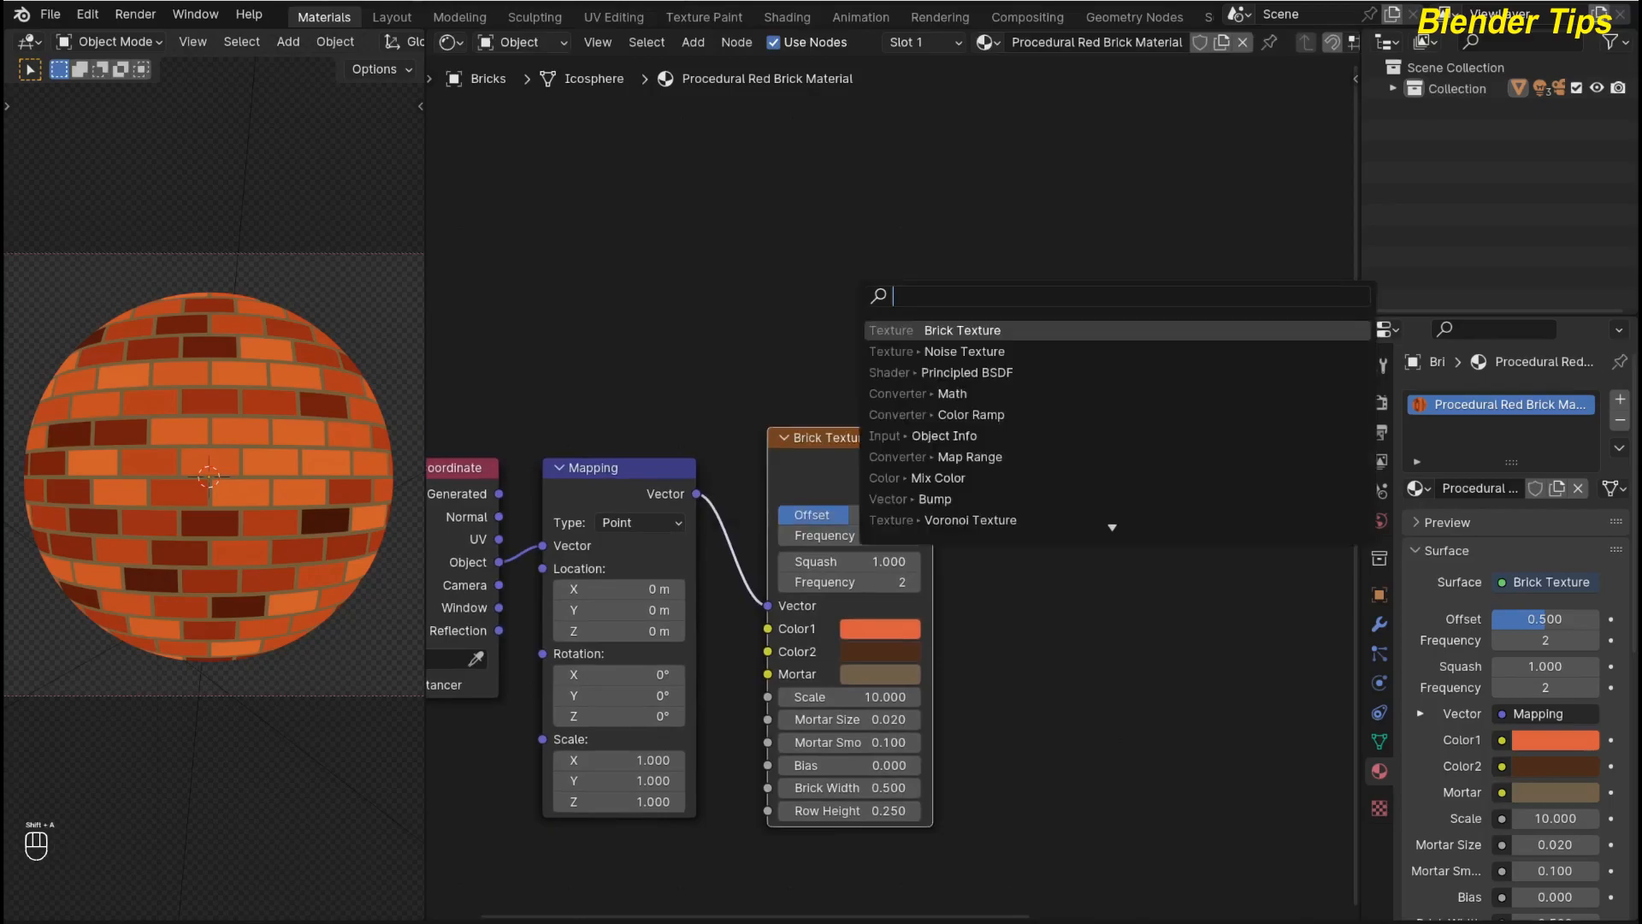
pyautogui.write('noi')
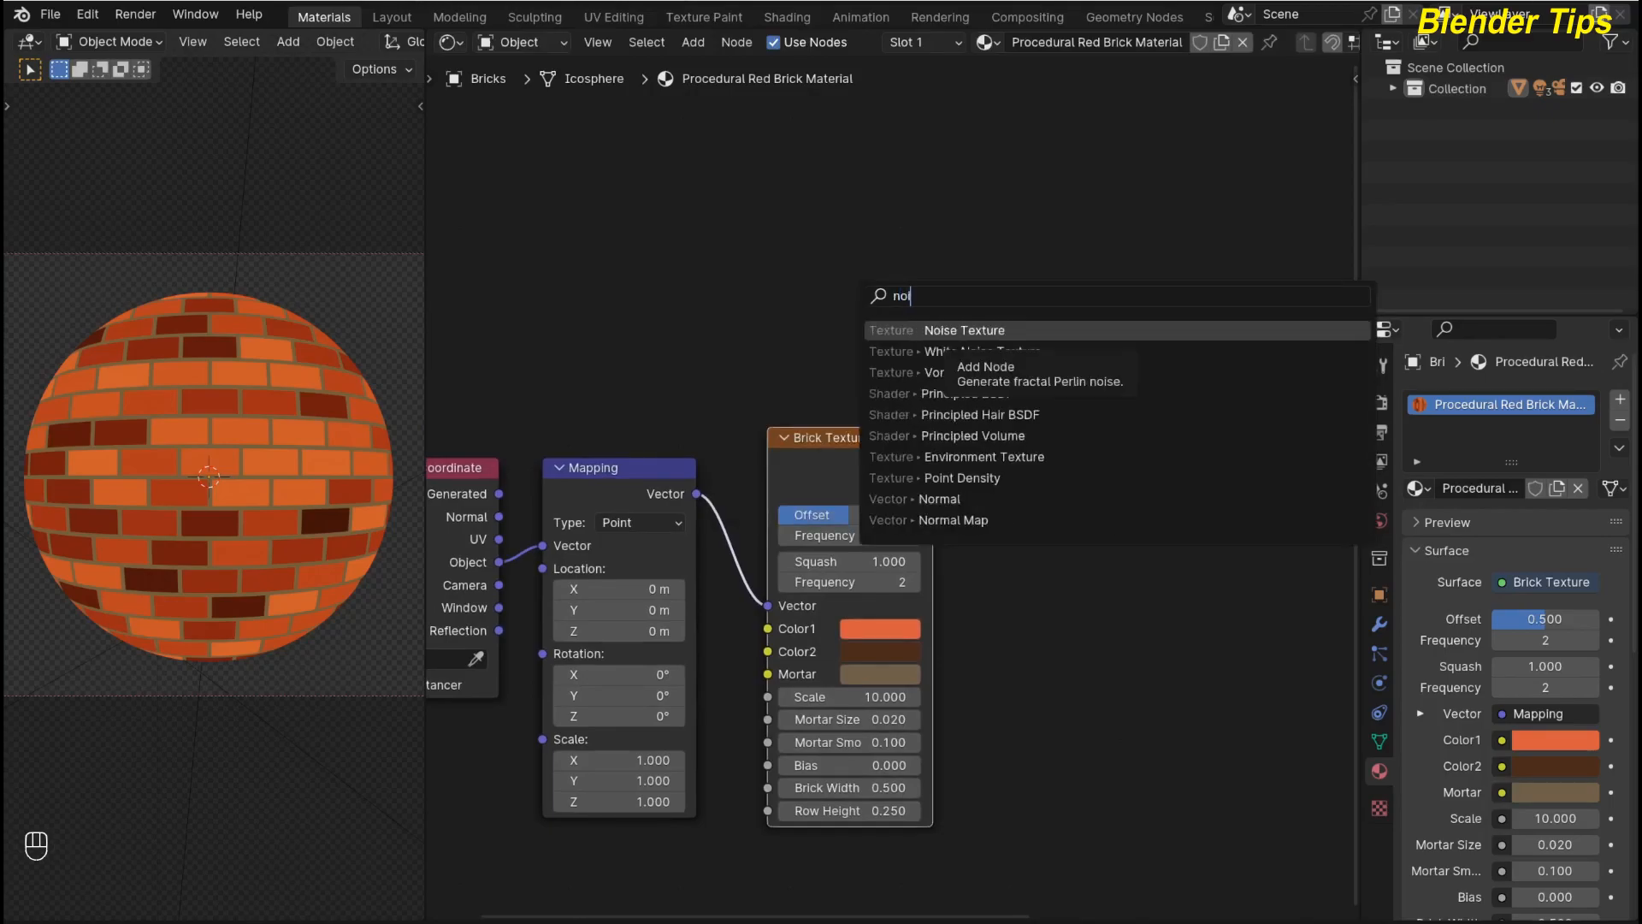
pyautogui.press('Return')
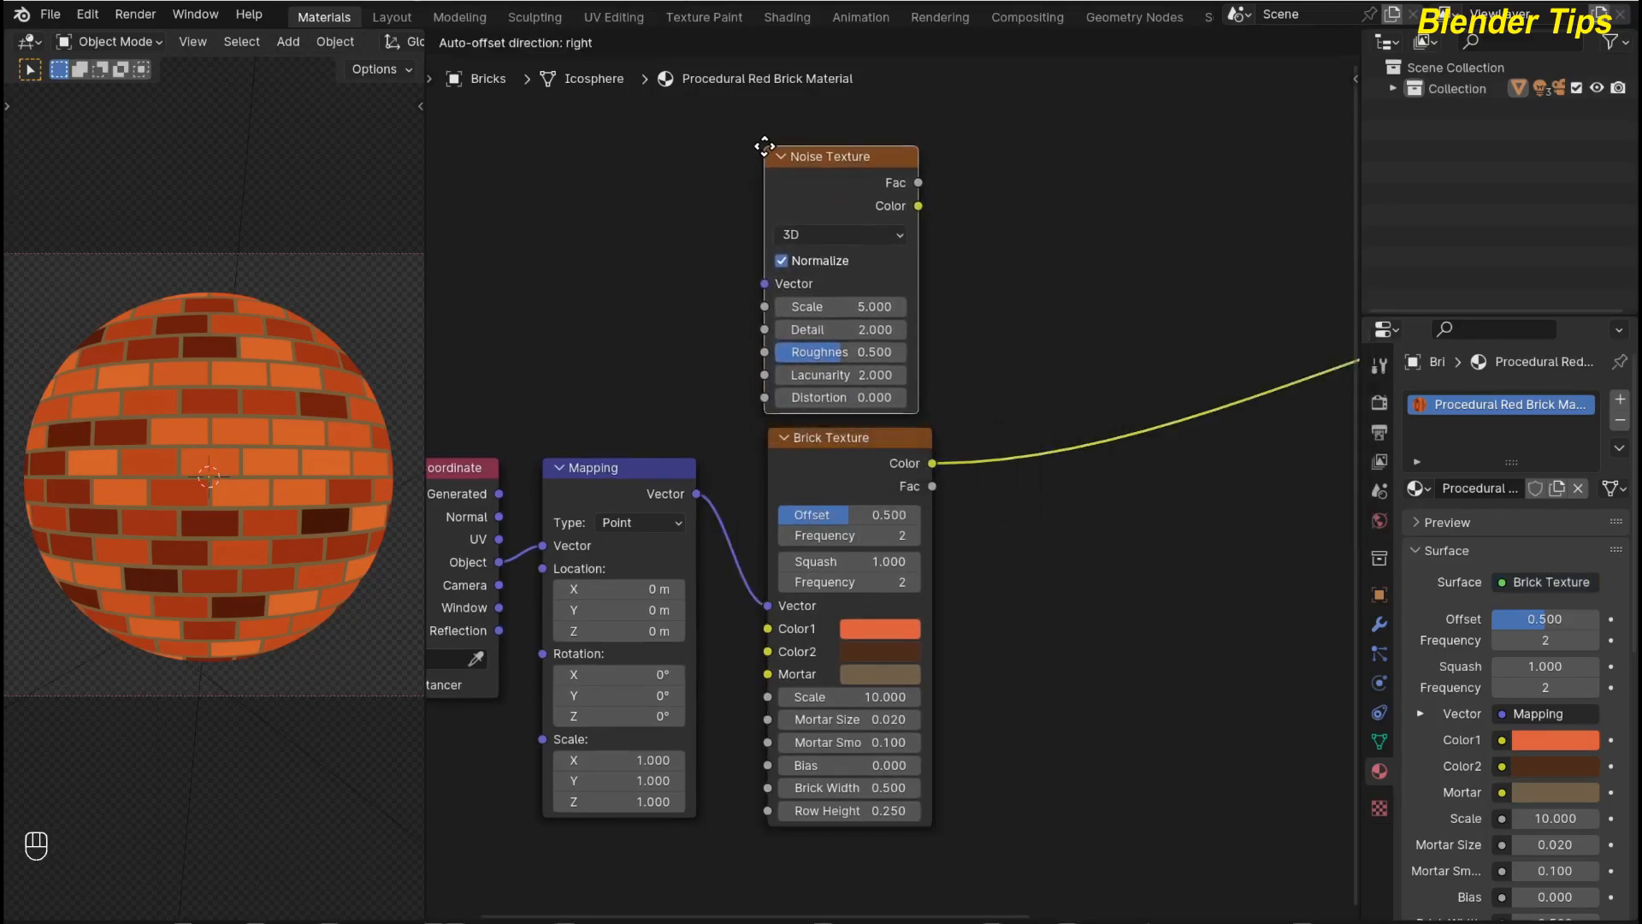
pyautogui.click(769, 156)
pyautogui.moveTo(696, 494); pyautogui.dragTo(761, 283)
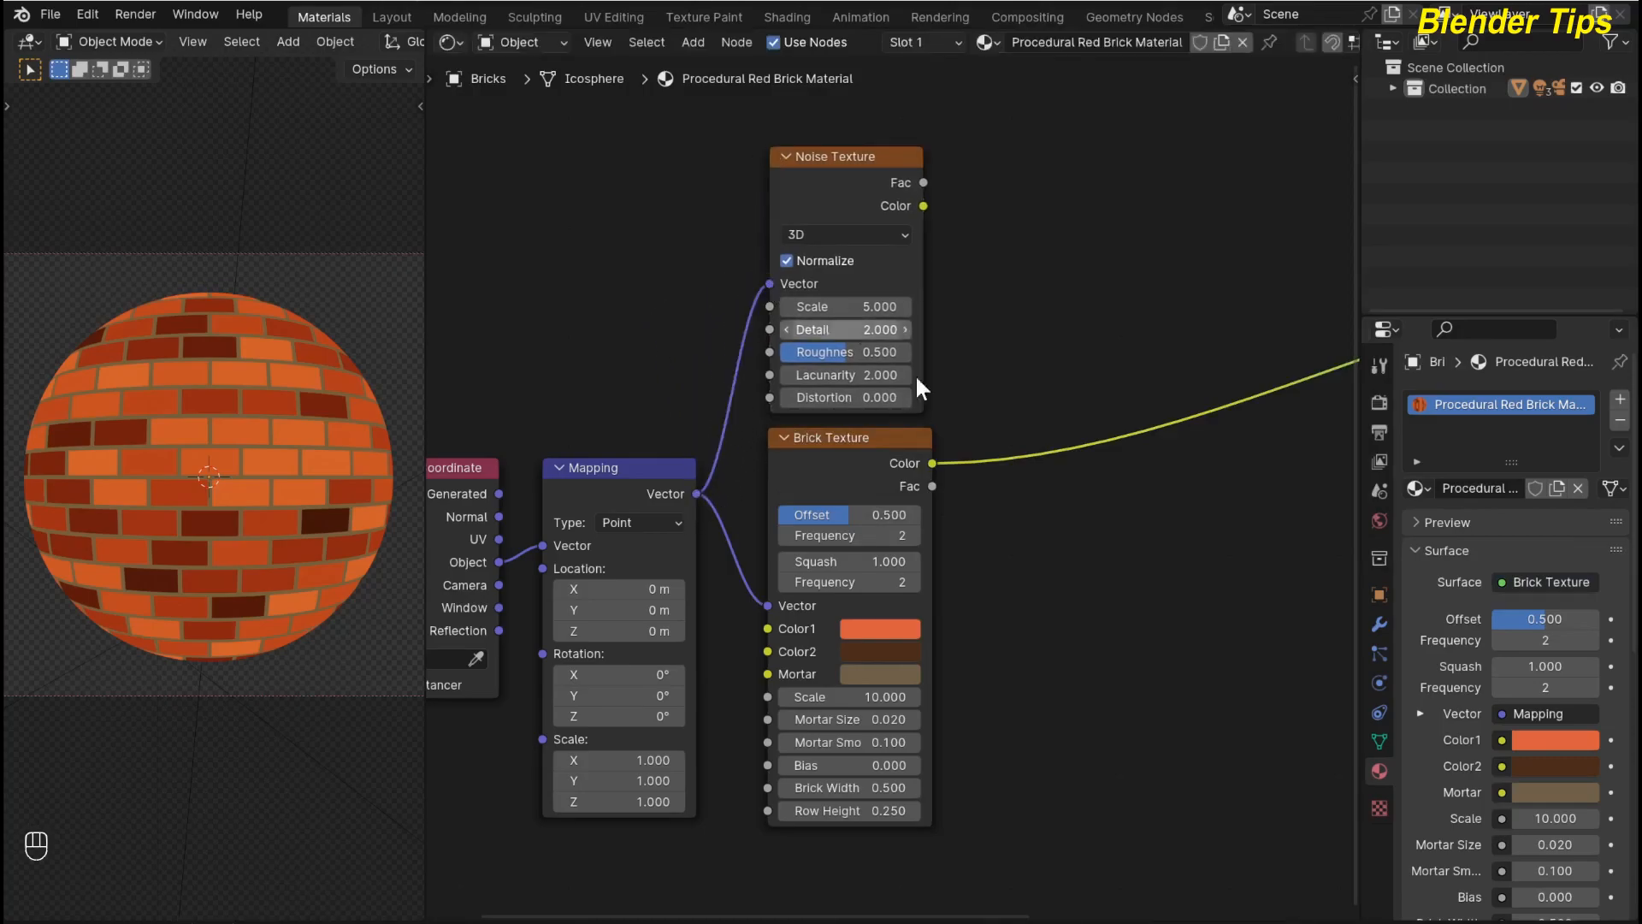
# - Preview the Noise Texture's Fac output on the sphere and set the noise Scale to 100
pyautogui.press('Home')
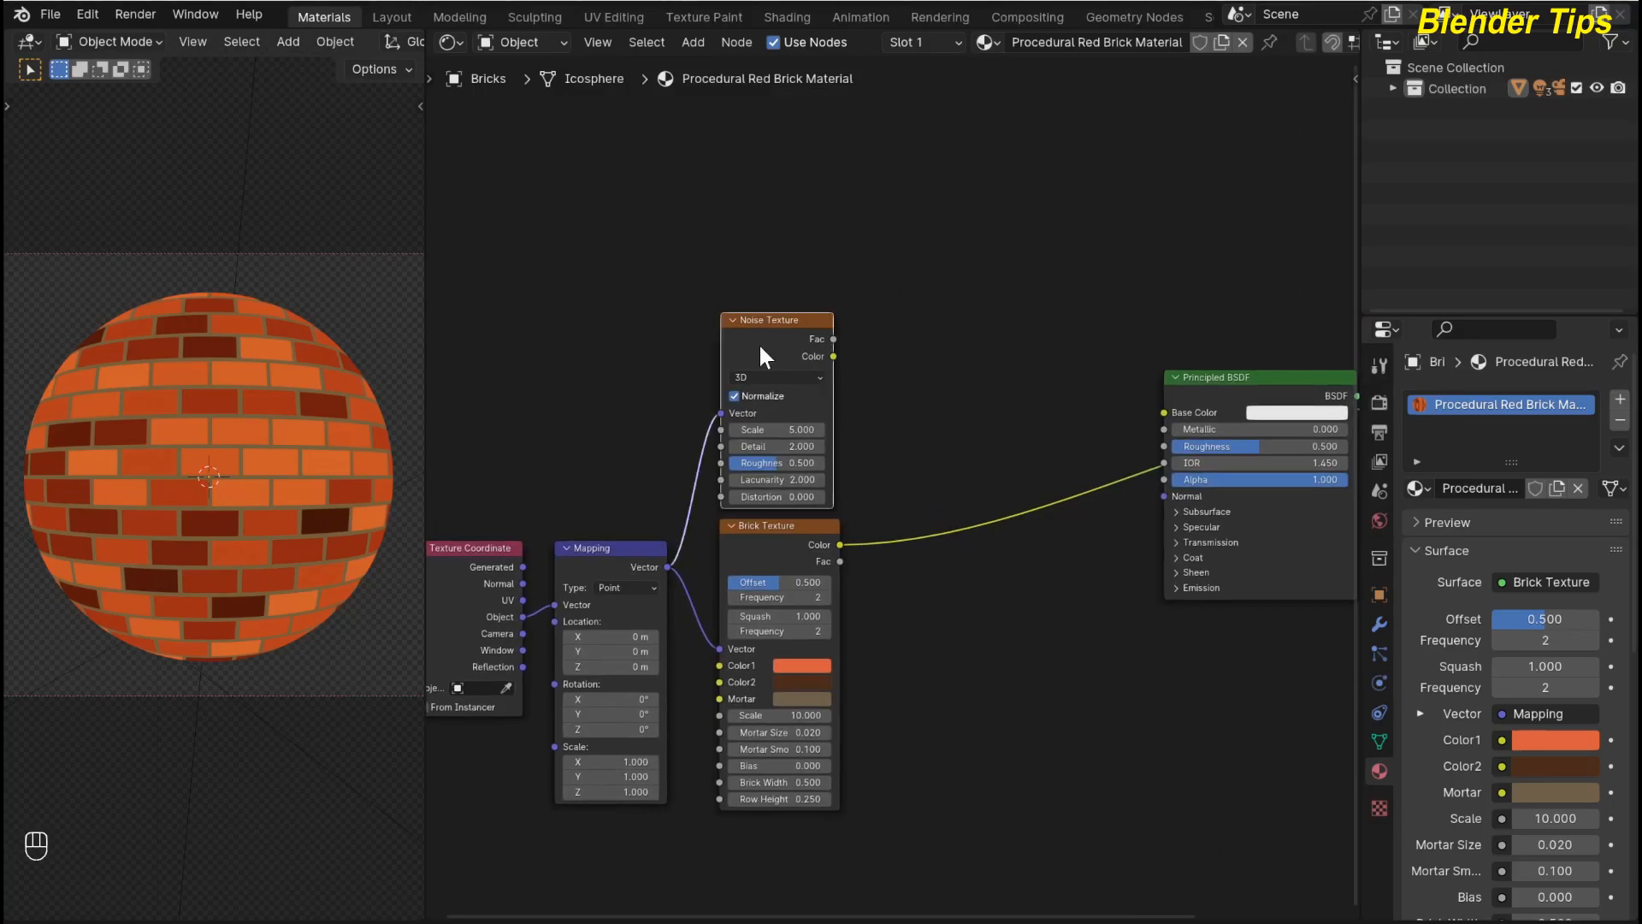
pyautogui.keyDown('ctrl'); pyautogui.keyDown('shift'); pyautogui.click(758, 342); pyautogui.keyUp('shift'); pyautogui.keyUp('ctrl')
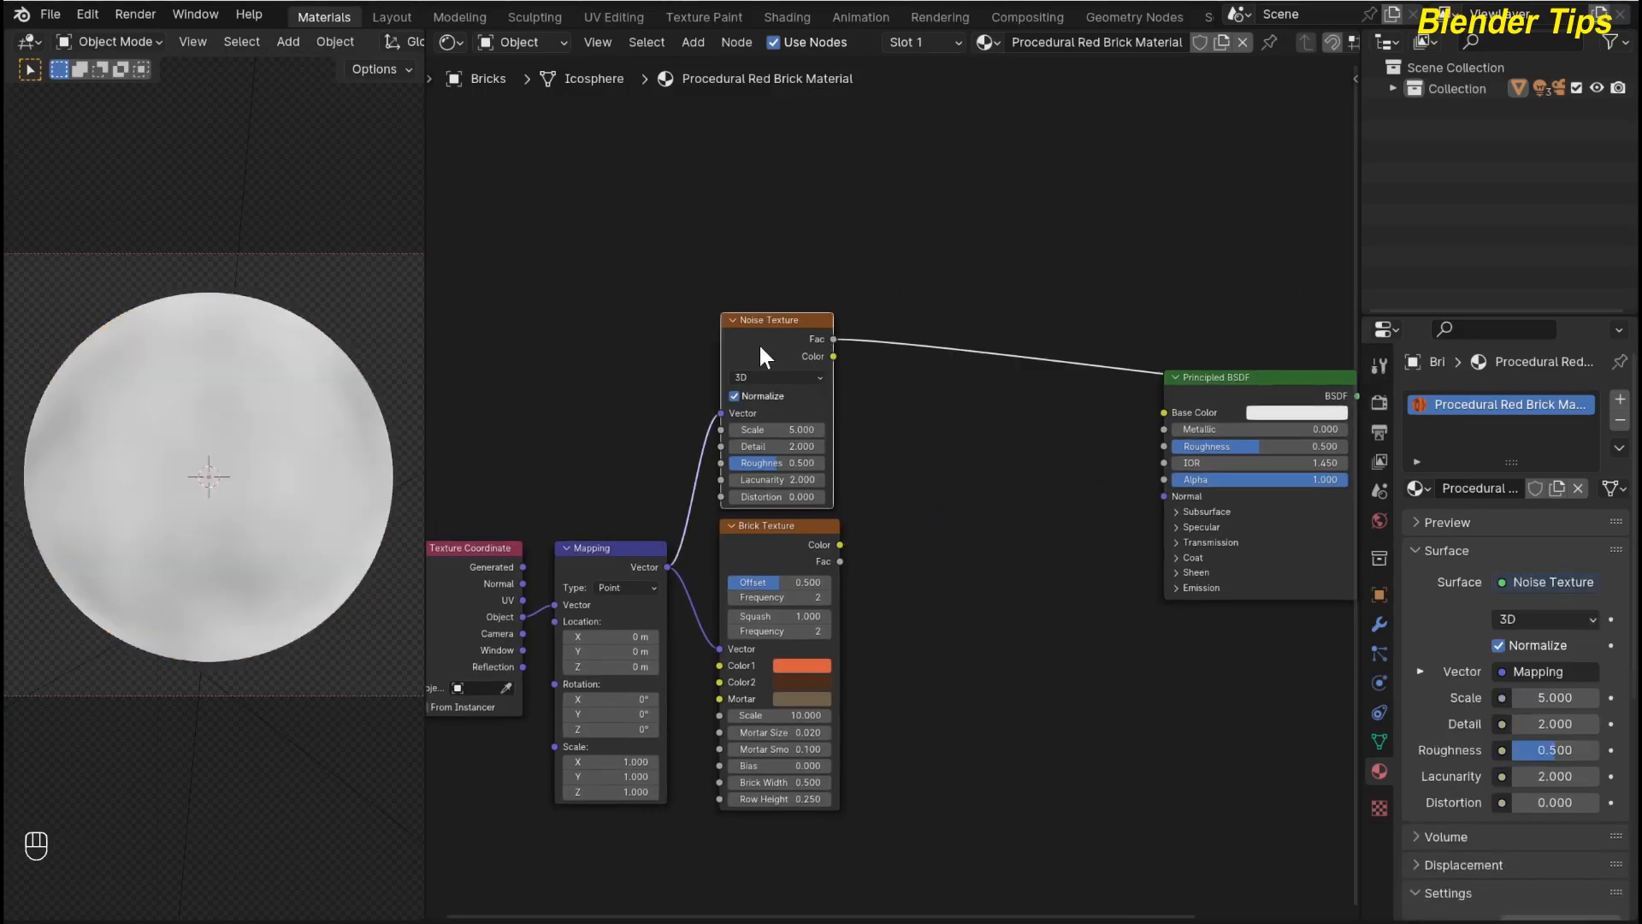
pyautogui.scroll(2, 891, 440)
pyautogui.moveTo(810, 416); pyautogui.dragTo(828, 416)
pyautogui.click(810, 415)
pyautogui.write('100')
pyautogui.press('Return')
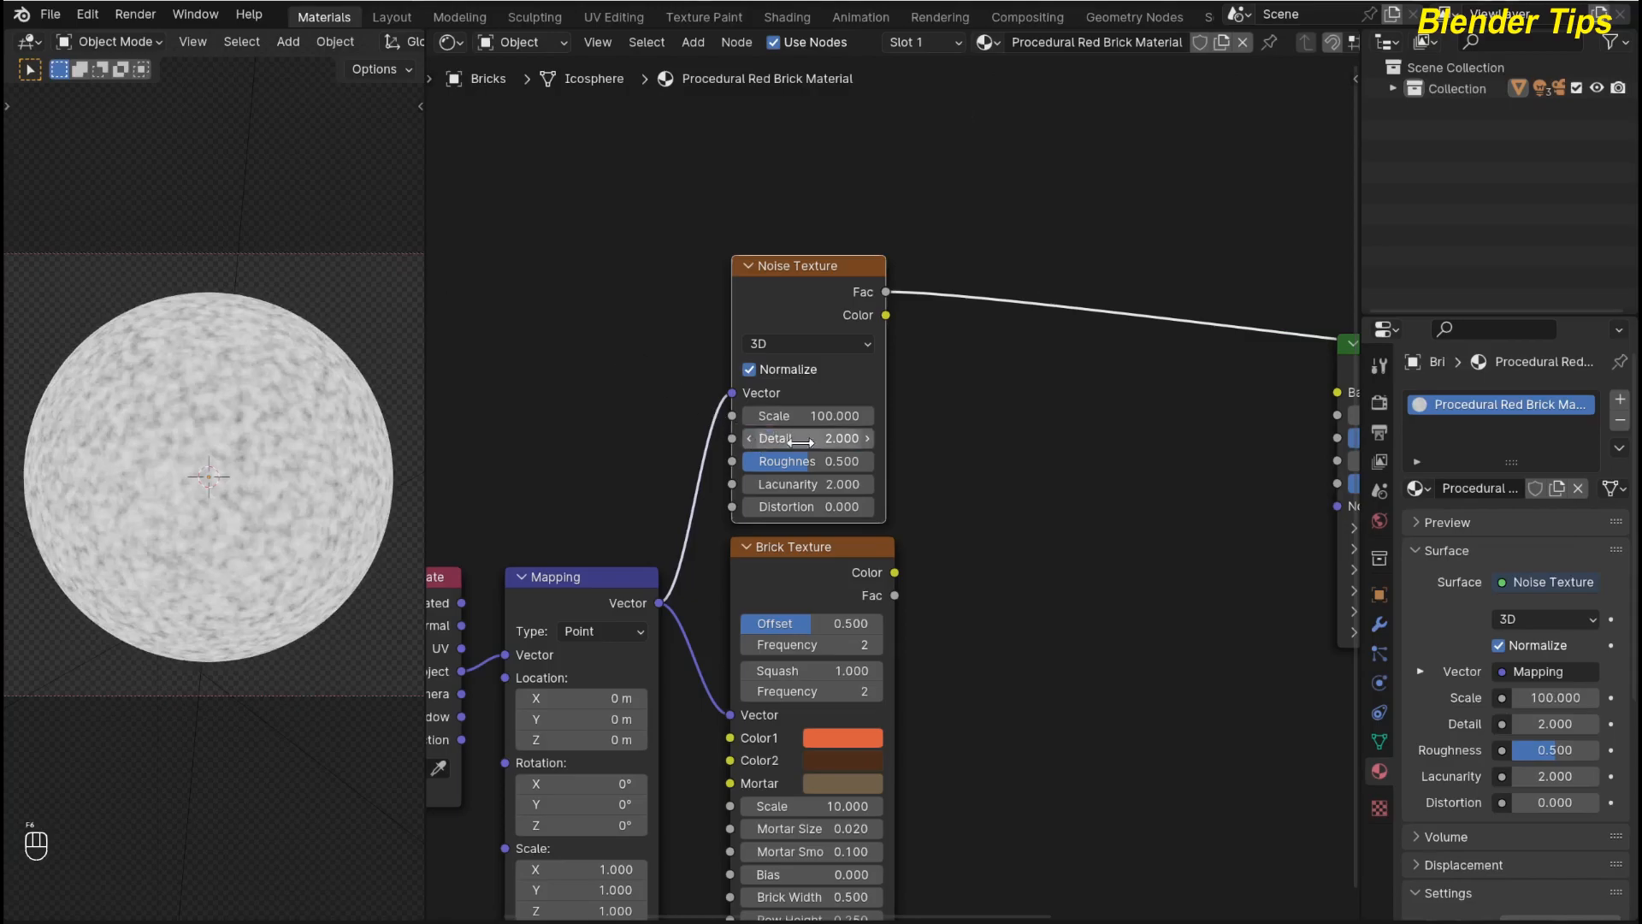
# - Raise the Noise Texture's Detail to 15
pyautogui.scroll(1, 896, 470)
pyautogui.scroll(1, 895, 470)
pyautogui.moveTo(742, 426); pyautogui.dragTo(855, 426)
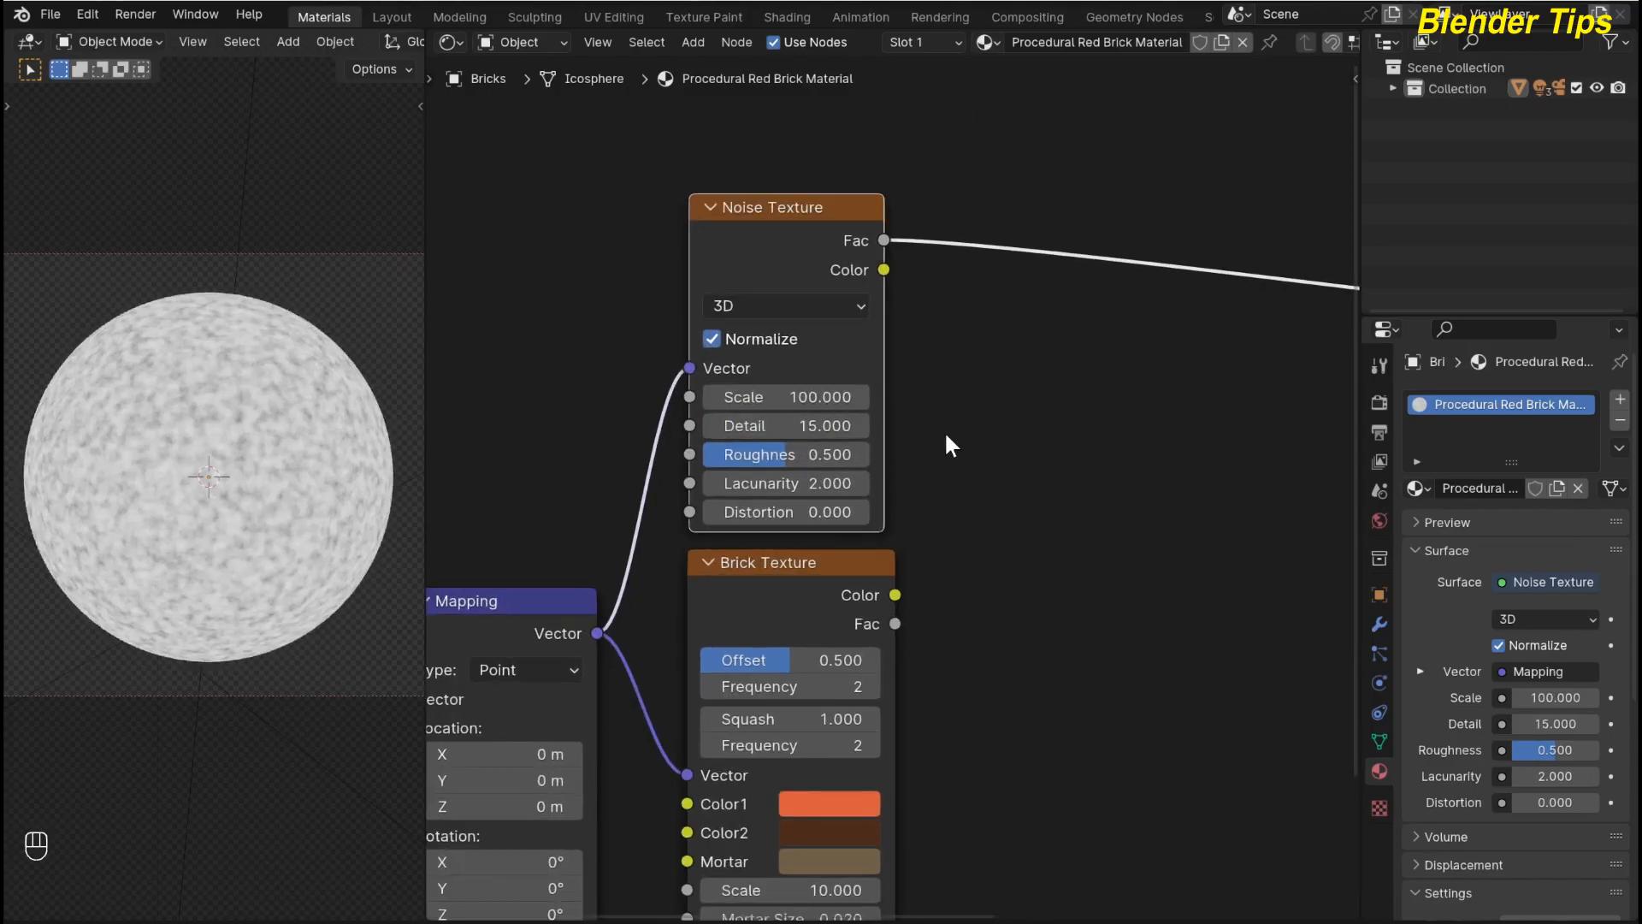
# - Combine the Brick Texture and Noise Texture nodes through a new color Mix node
pyautogui.scroll(-1, 945, 430)
pyautogui.scroll(-1, 946, 431)
pyautogui.moveTo(964, 440); pyautogui.dragTo(883, 440, button='middle')
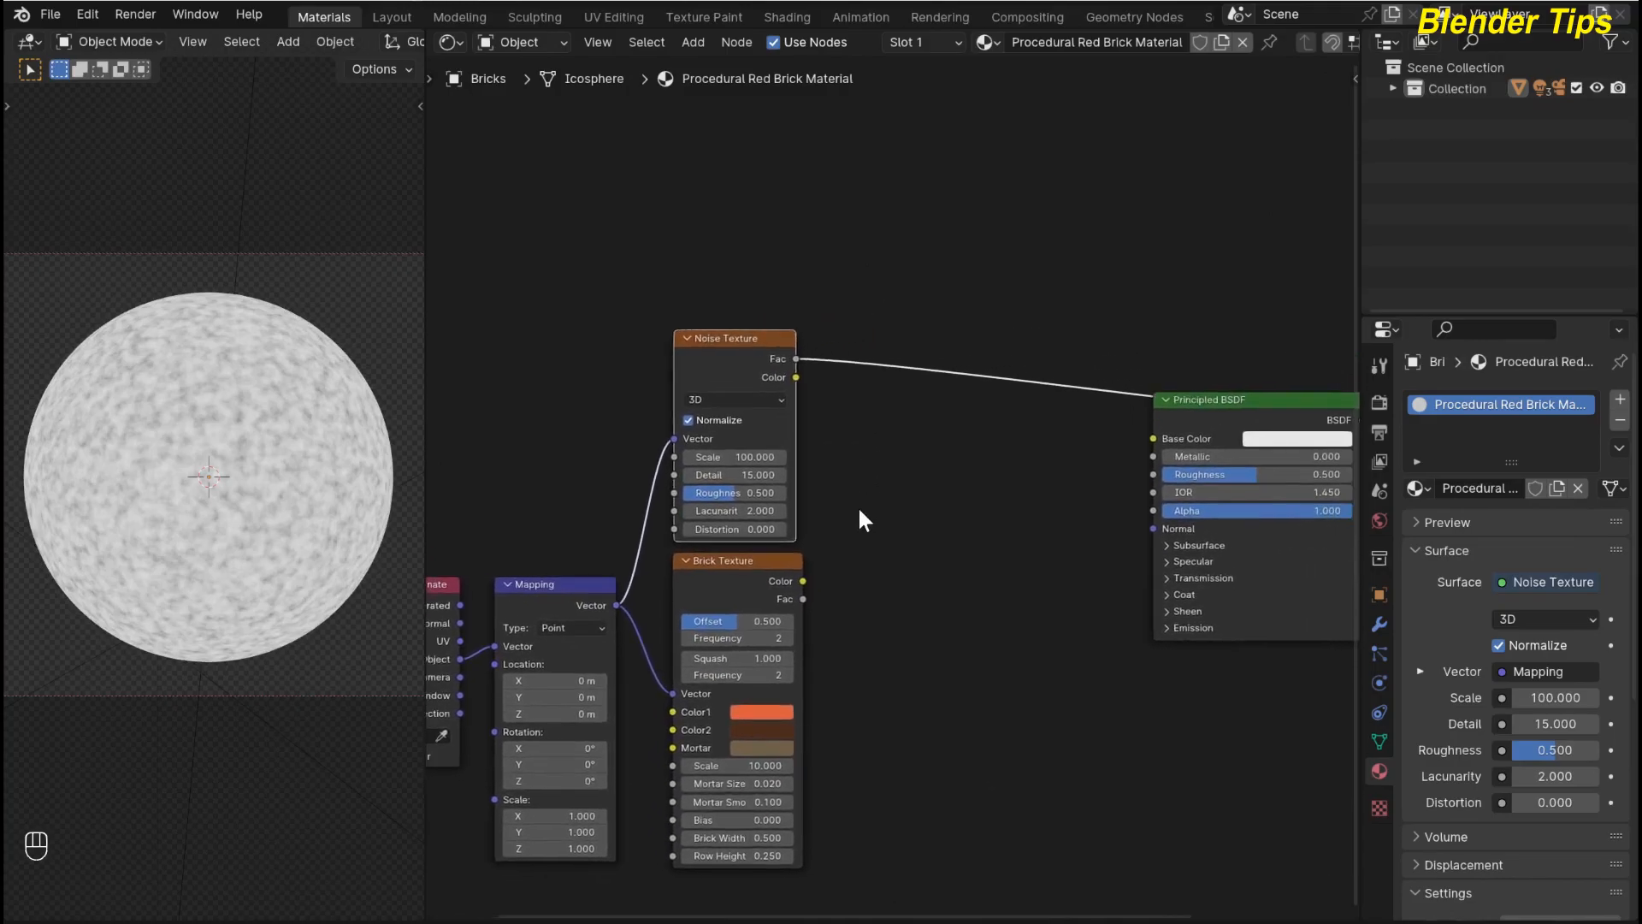
pyautogui.click(706, 578)
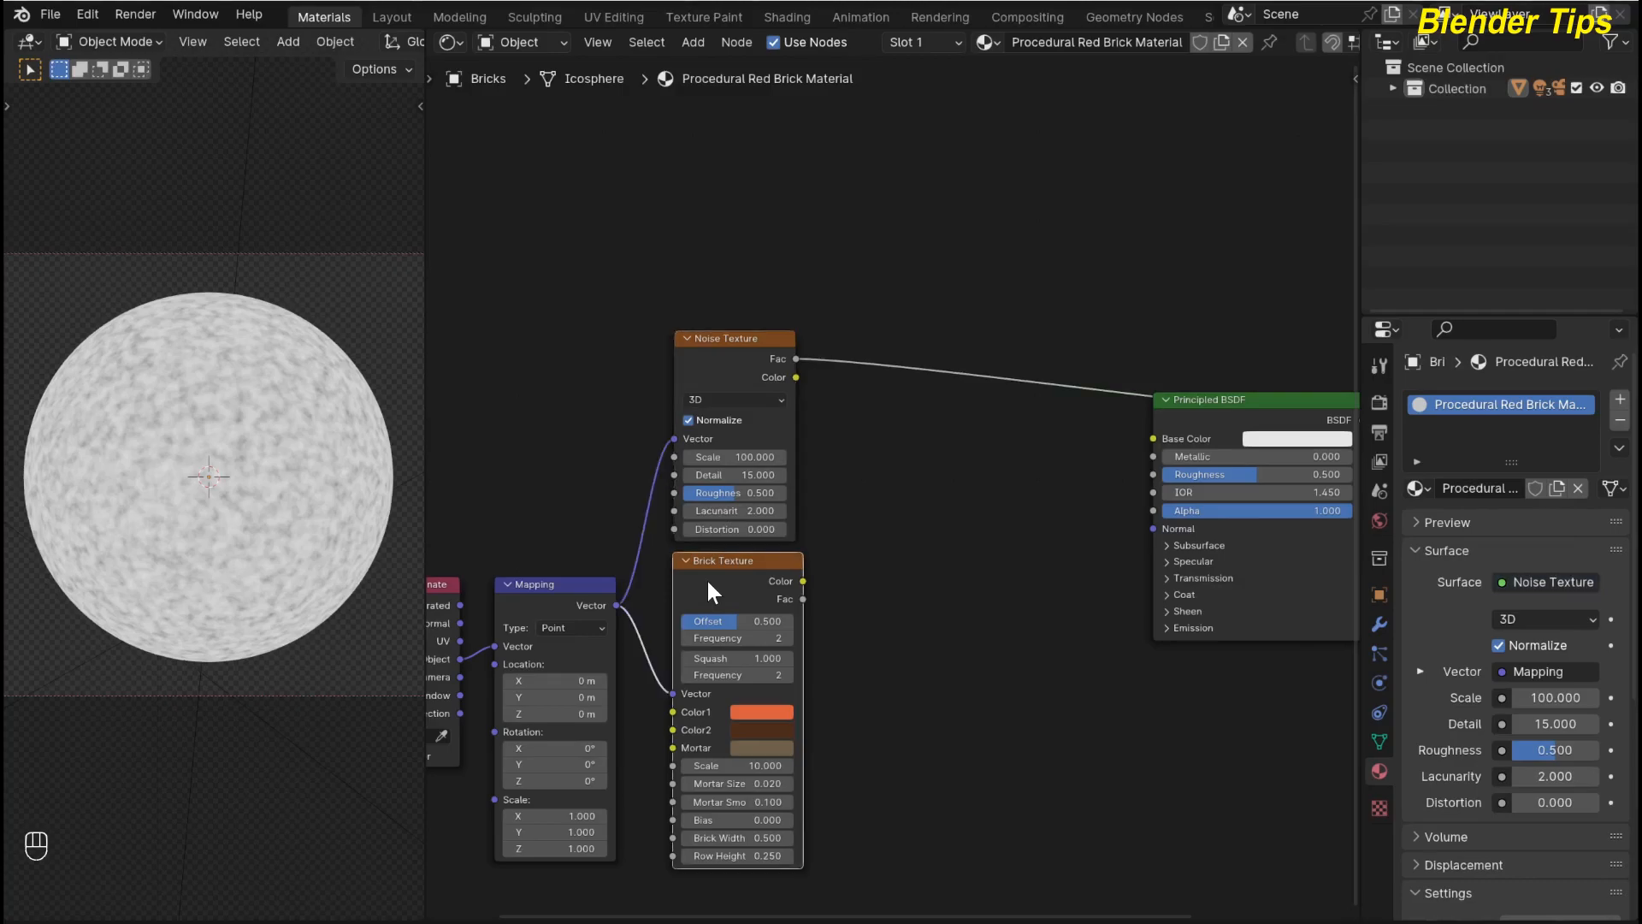
pyautogui.click(703, 361)
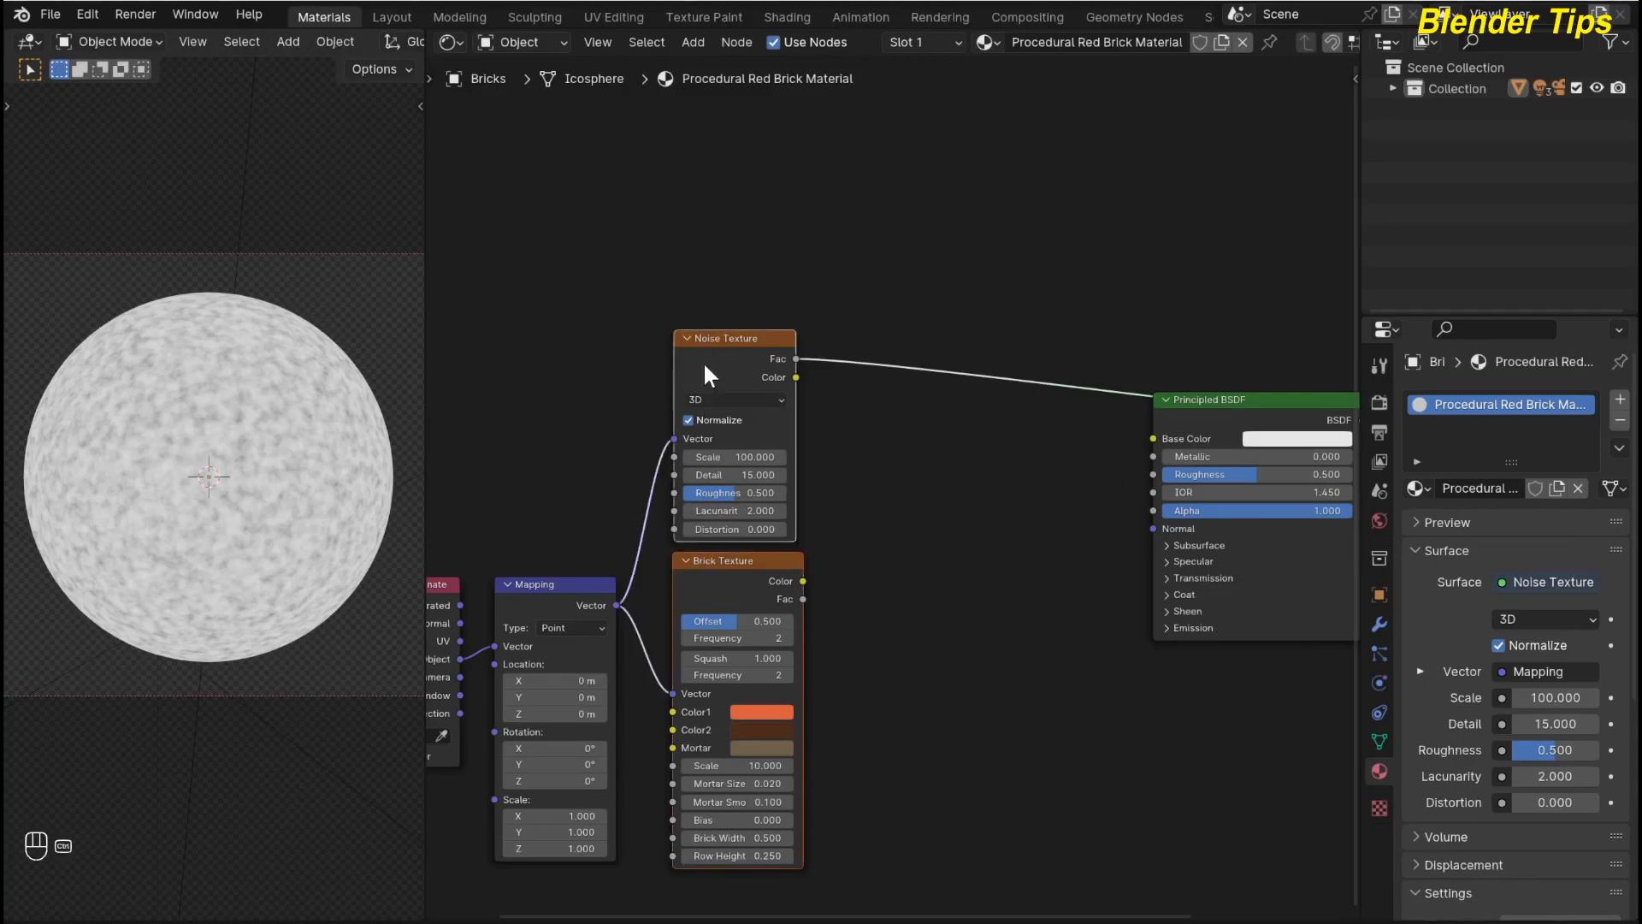
pyautogui.press('ctrl+KP_0')
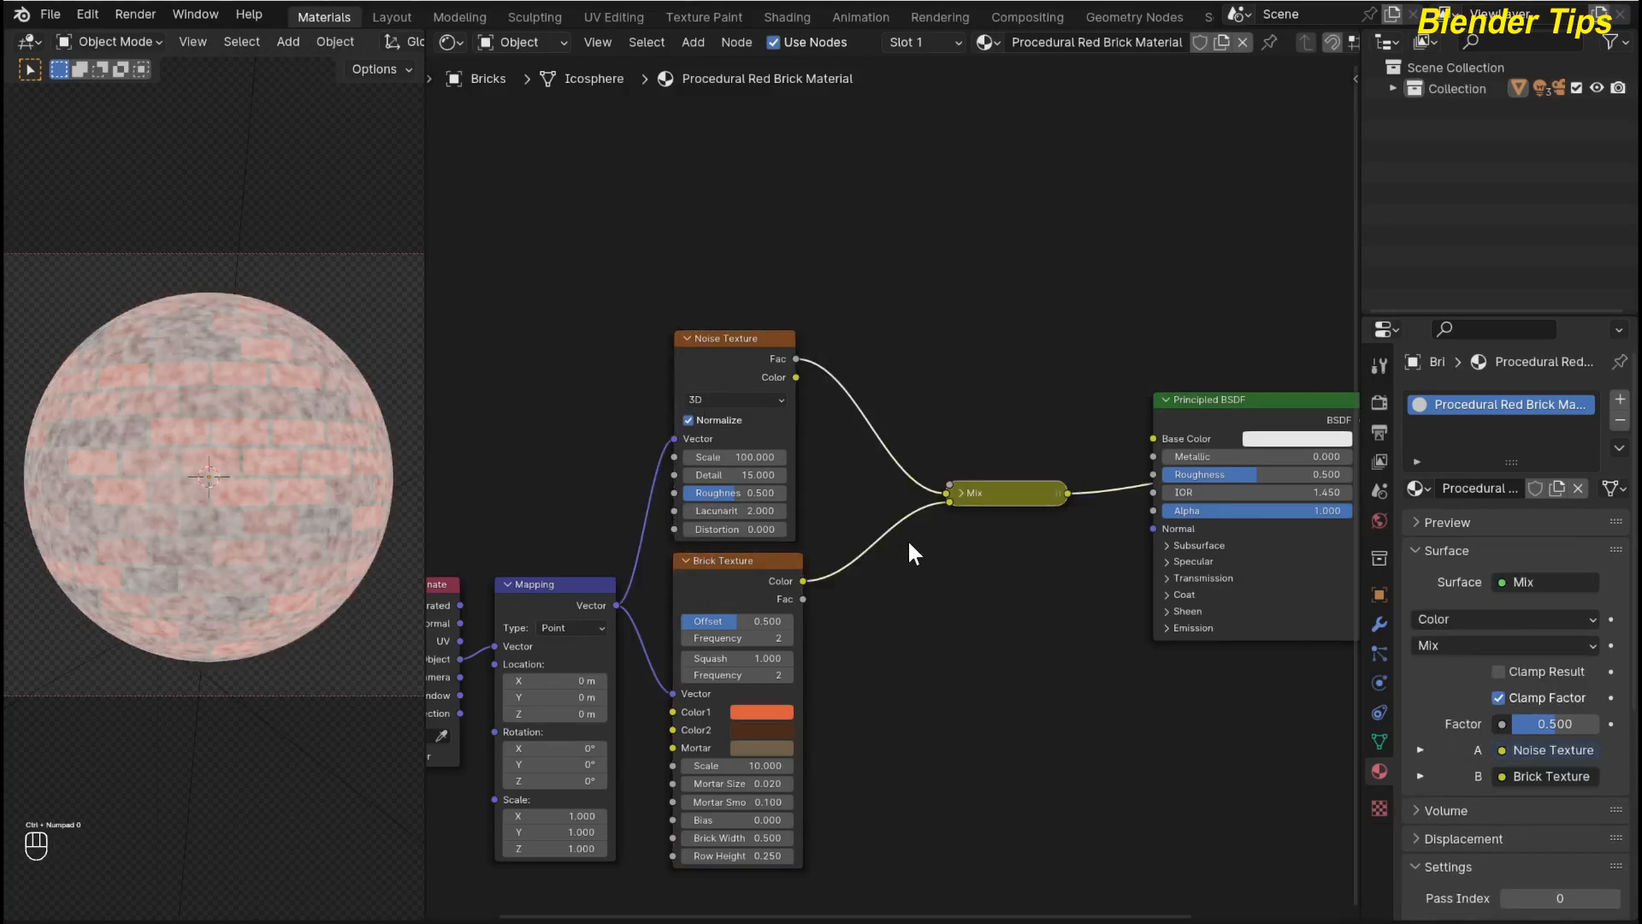
# - Expand and reposition the Mix node, connect its Result to the Principled BSDF's Base Color, and preview the shader on the sphere
pyautogui.click(961, 492)
pyautogui.moveTo(980, 496); pyautogui.dragTo(960, 404)
pyautogui.click(1048, 424)
pyautogui.moveTo(1131, 428); pyautogui.dragTo(1148, 433)
pyautogui.click(1178, 415)
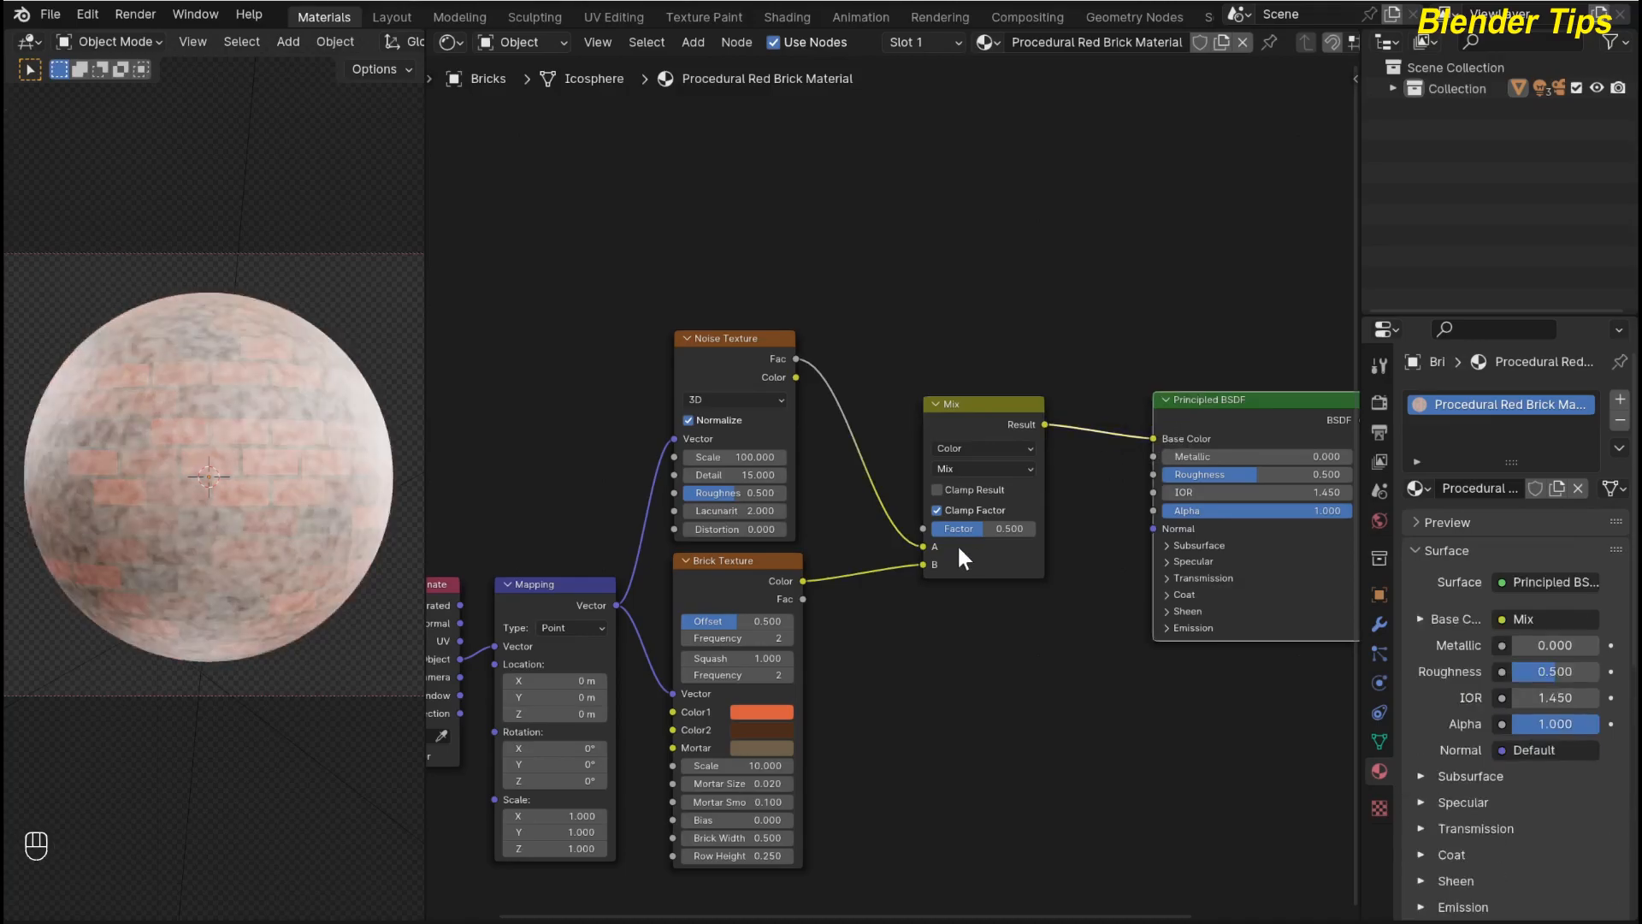
# - Rewire the Mix node so the noise Fac drives Factor and the Brick Texture color feeds input A
pyautogui.scroll(1, 922, 630)
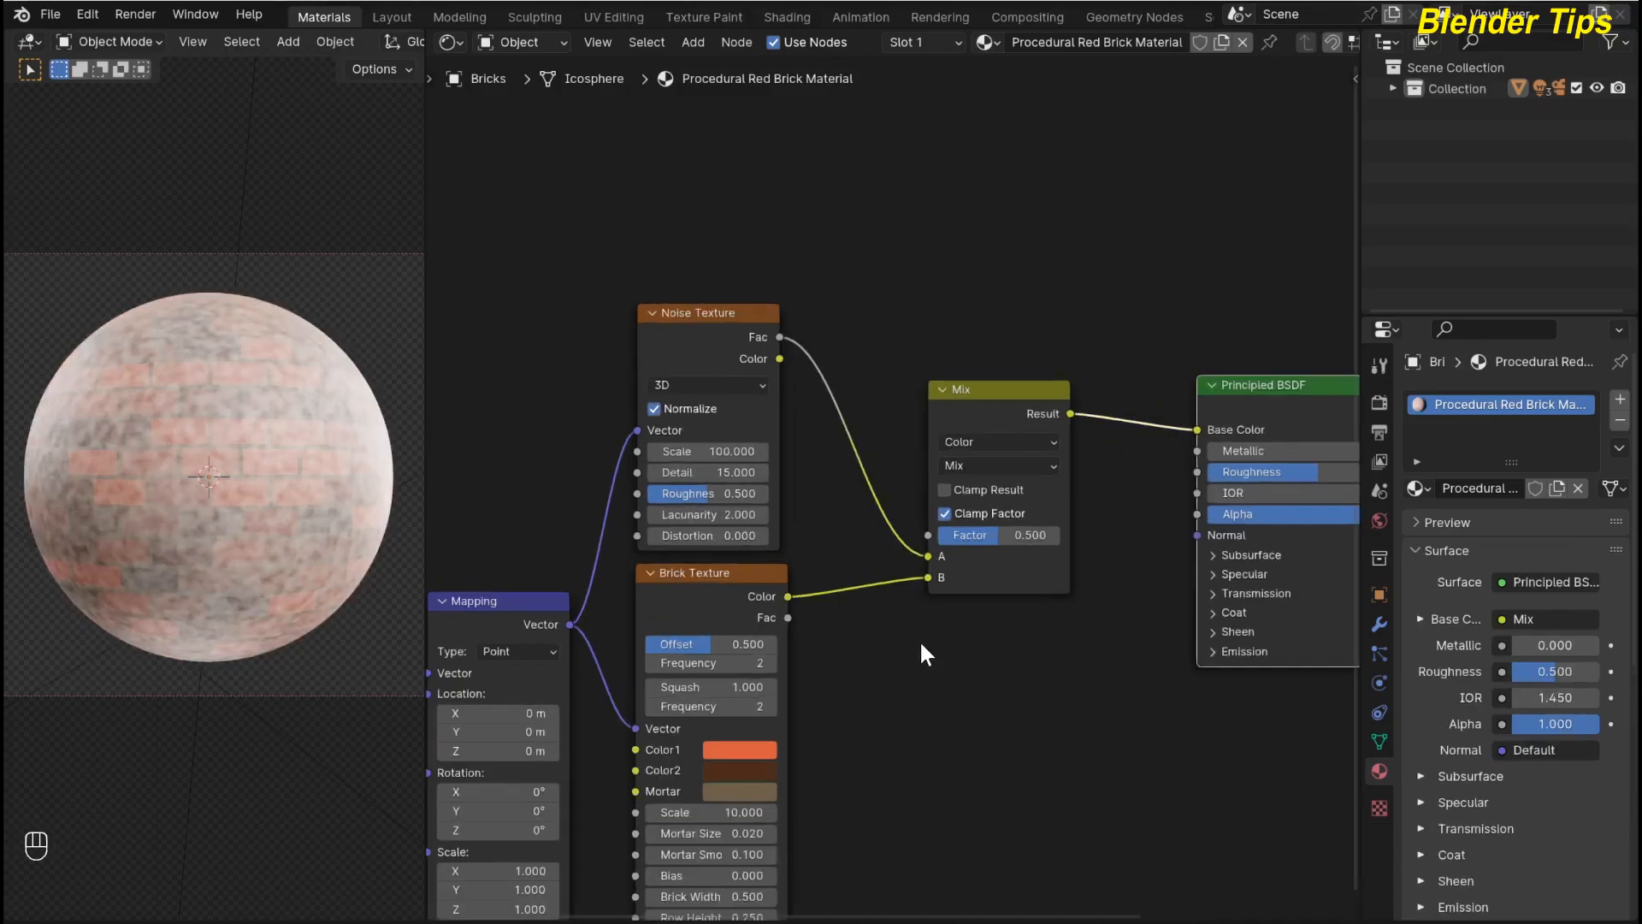
pyautogui.scroll(-1, 920, 640)
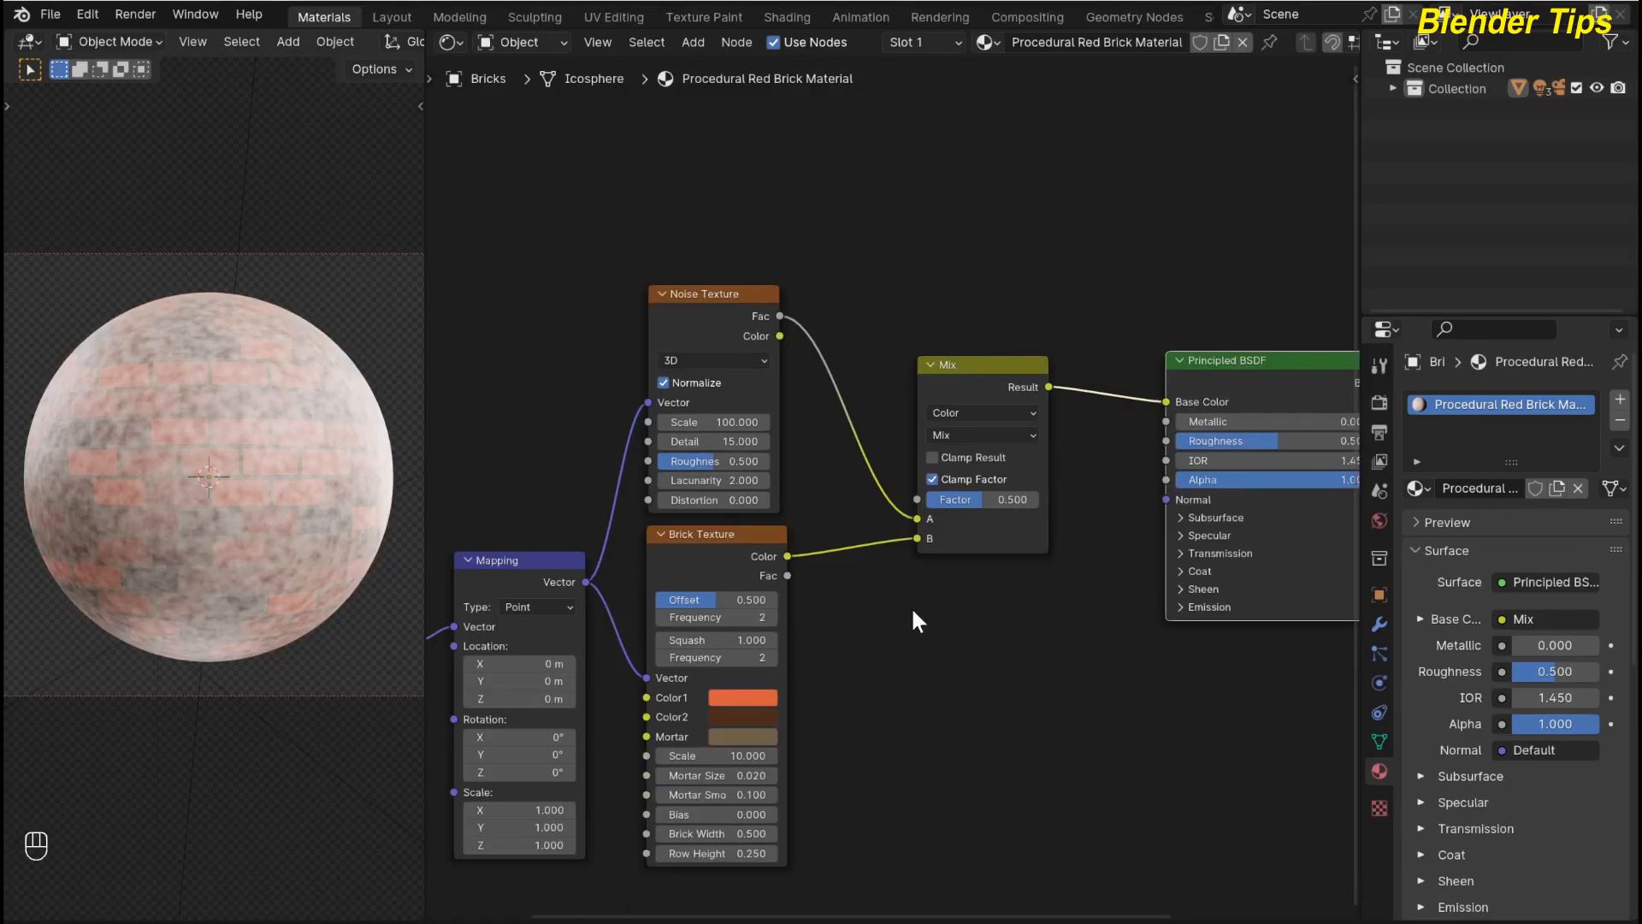
pyautogui.moveTo(917, 519)
pyautogui.mouseDown()
pyautogui.moveTo(871, 503)
pyautogui.moveTo(912, 495)
pyautogui.mouseUp()
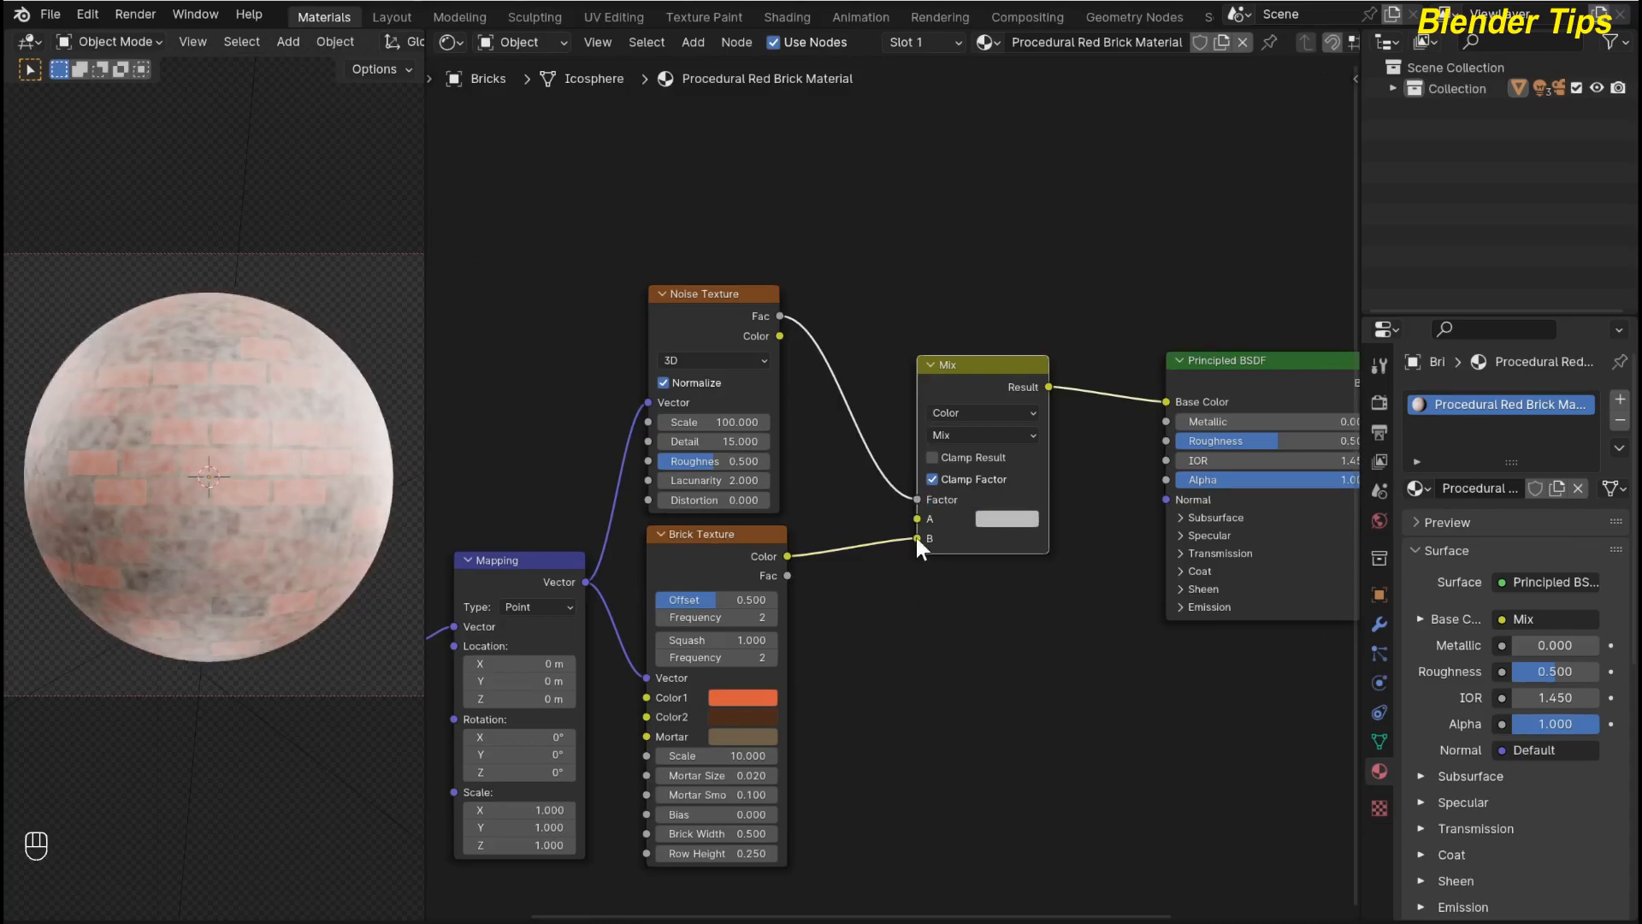
pyautogui.moveTo(904, 535)
pyautogui.mouseDown()
pyautogui.moveTo(868, 530)
pyautogui.moveTo(912, 520)
pyautogui.mouseUp()
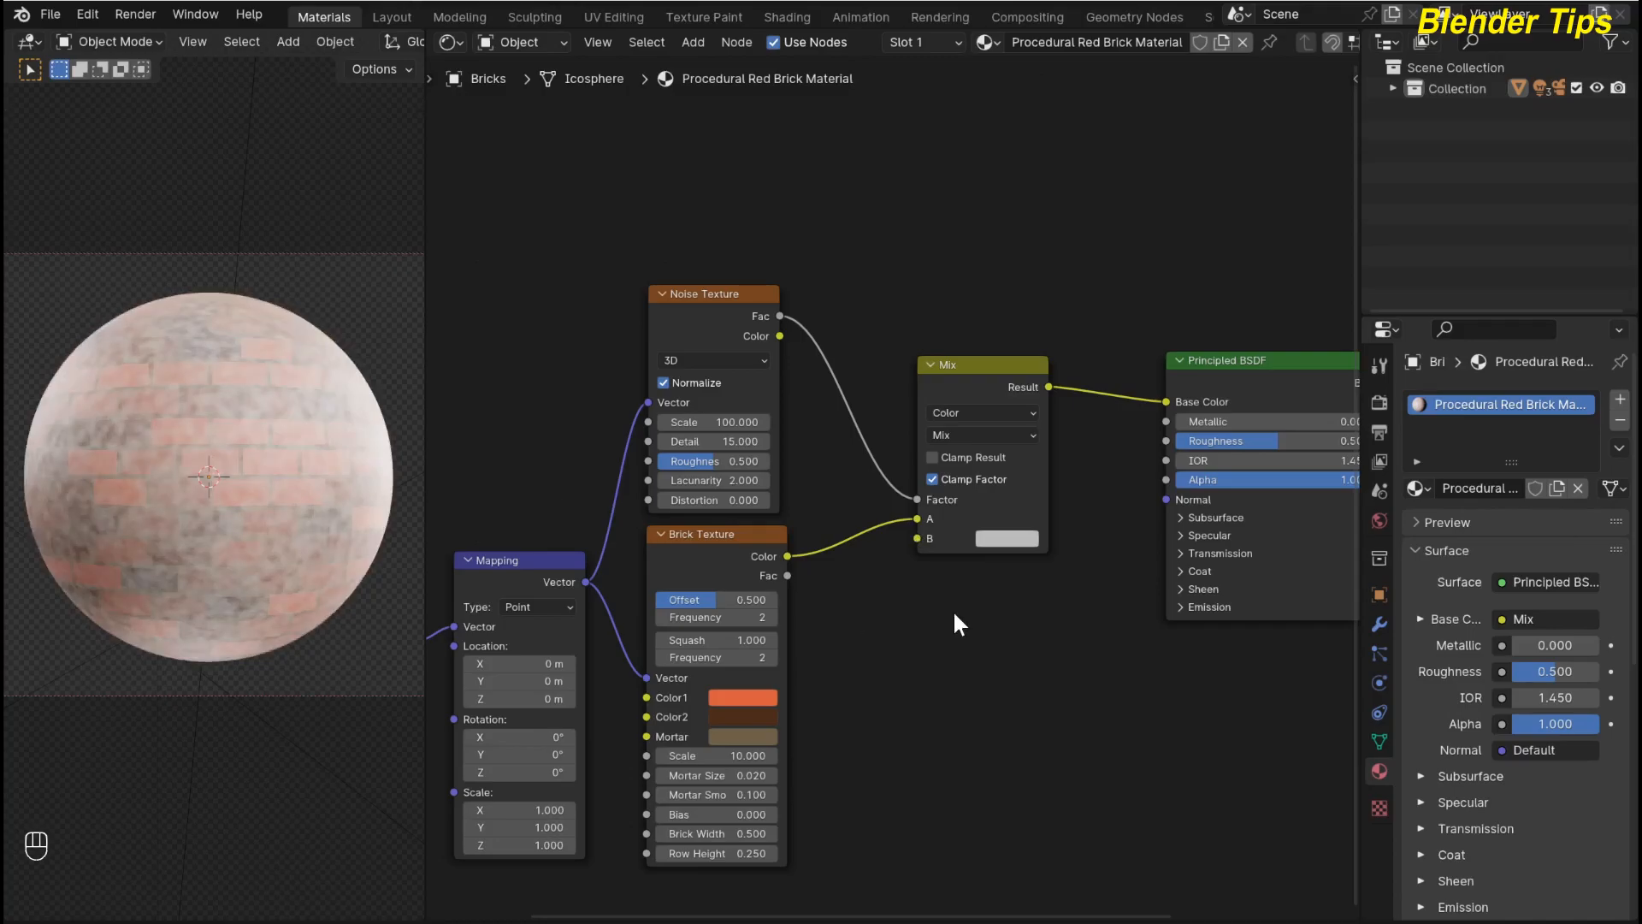
# - Set the Mix node's B color to a brownish orange with hue 0.042 and saturation 0.774, and darken it
pyautogui.scroll(1, 953, 609)
pyautogui.click(1040, 547)
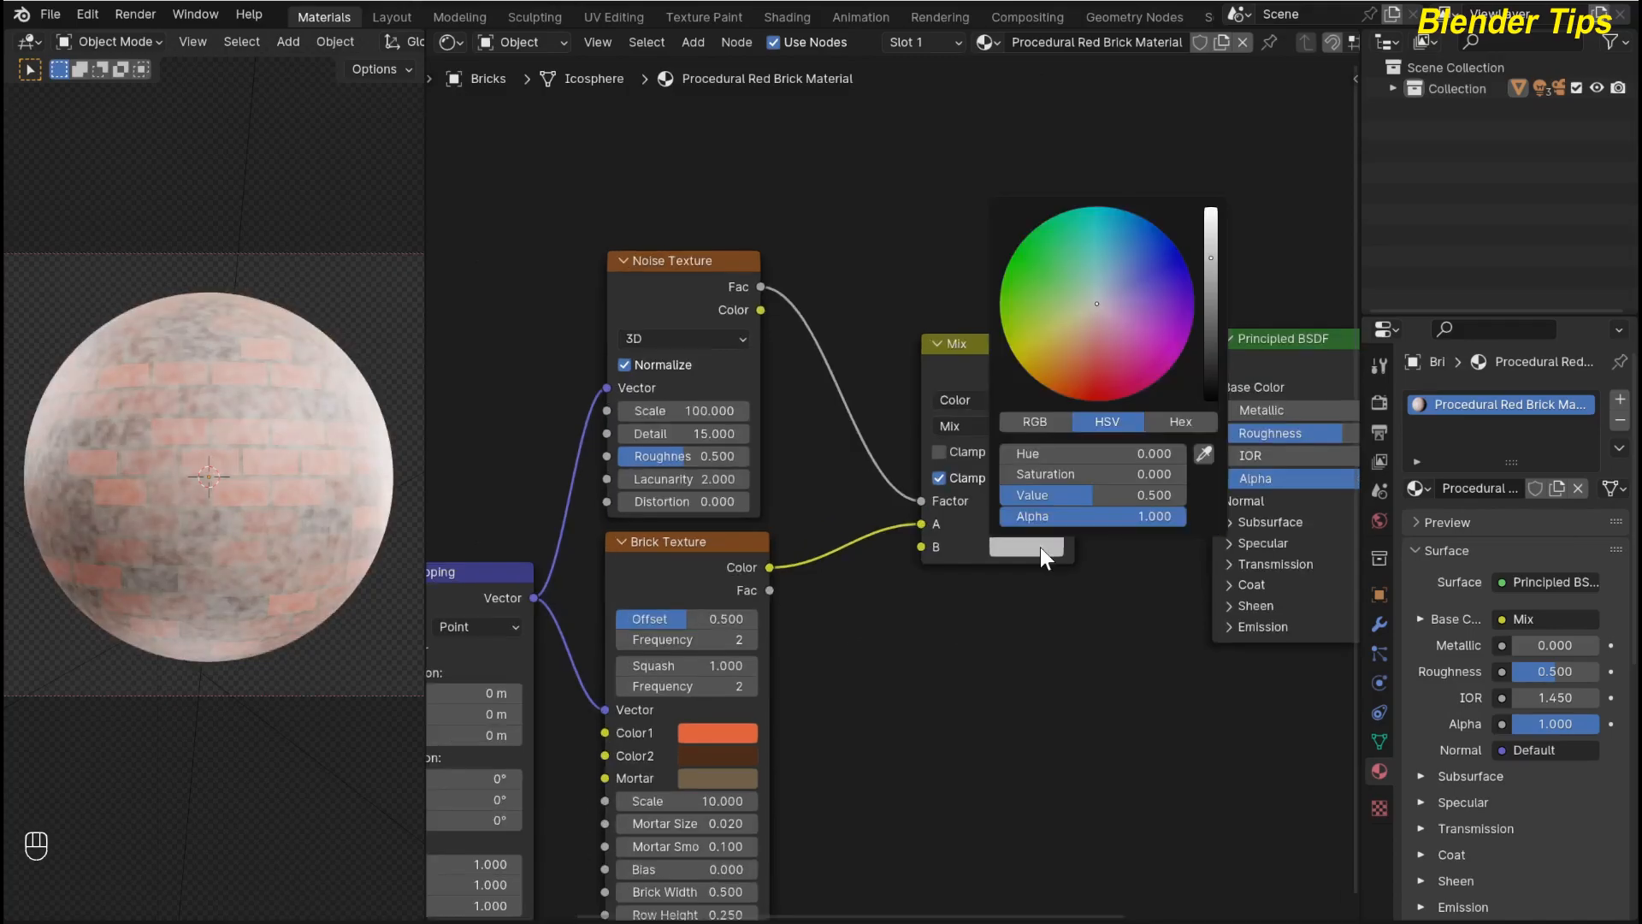
pyautogui.moveTo(1100, 317); pyautogui.dragTo(1079, 348)
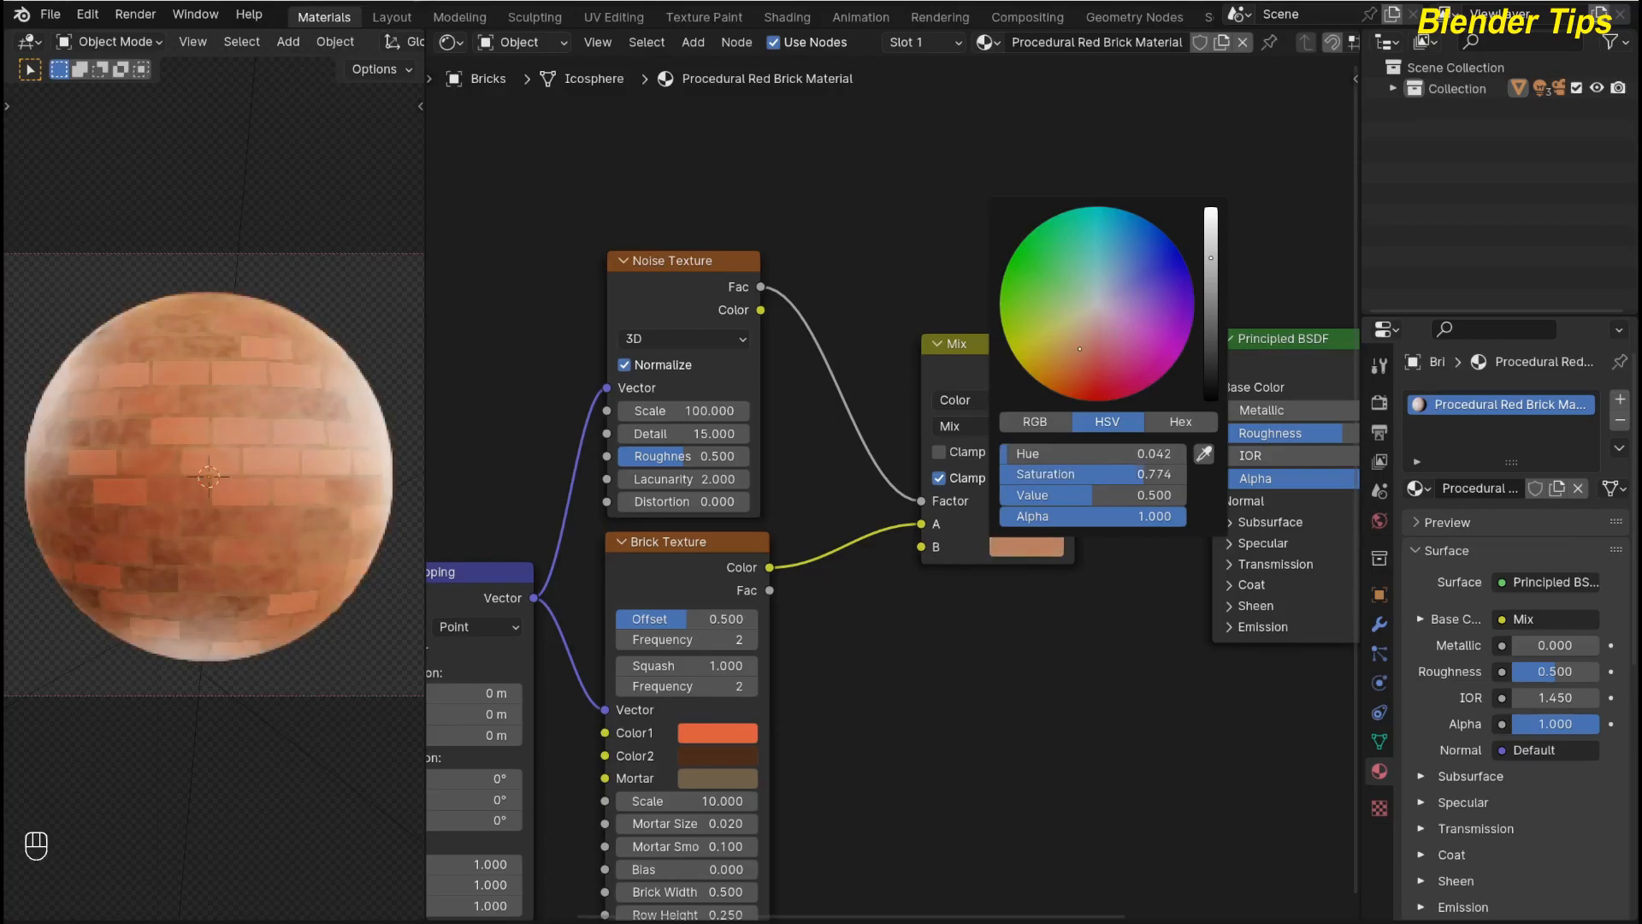
pyautogui.moveTo(1211, 258); pyautogui.dragTo(1211, 286)
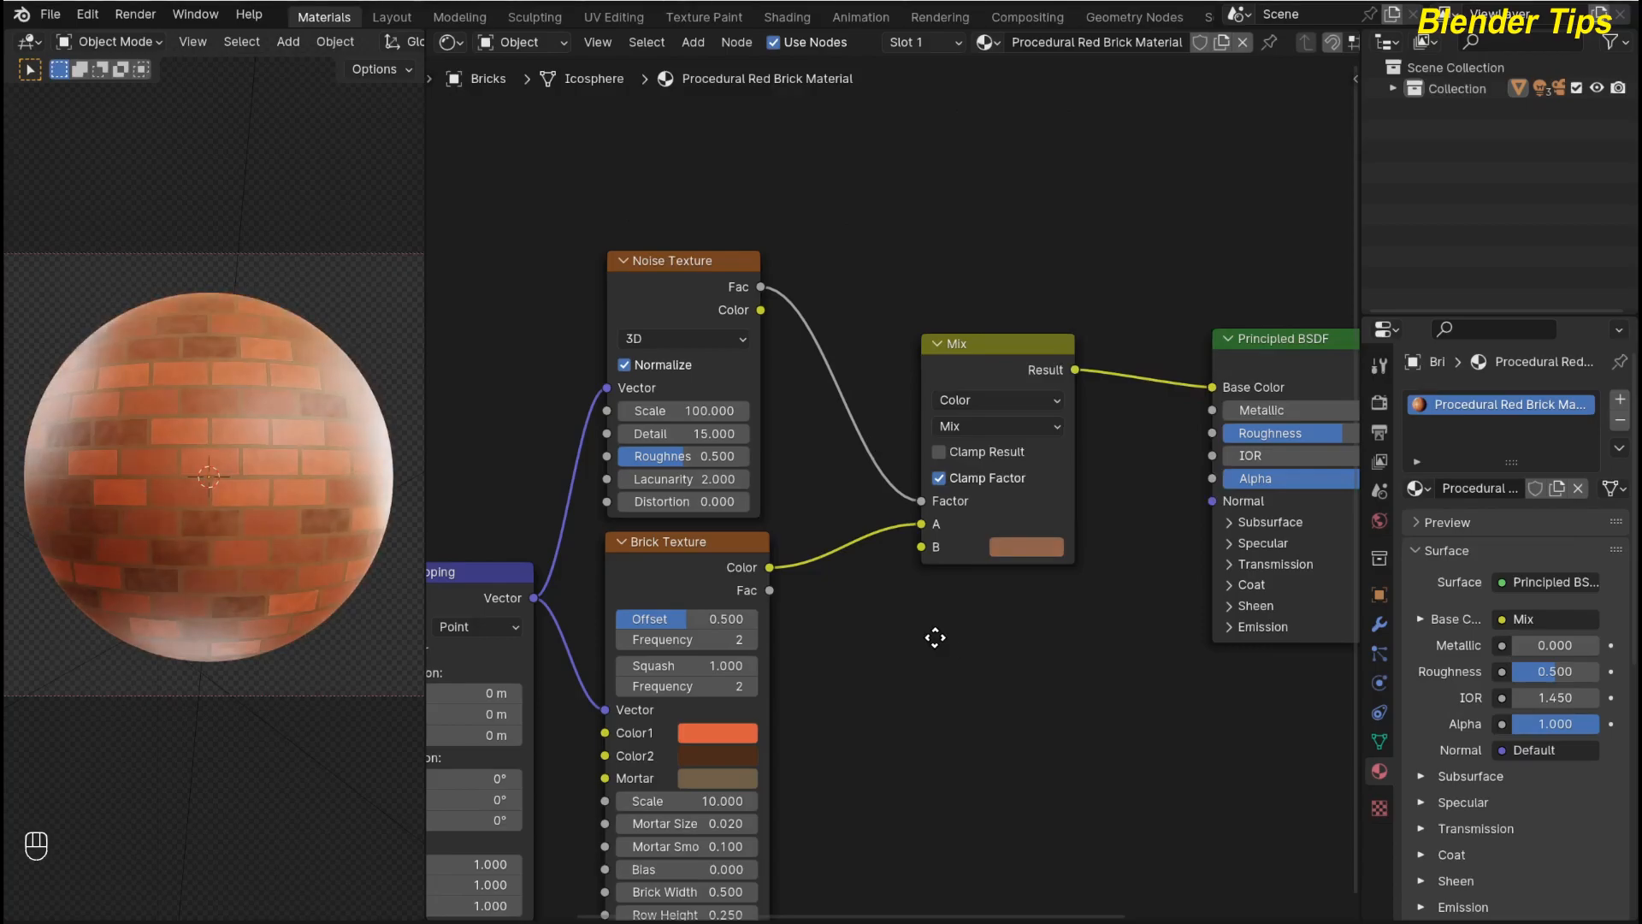
# - Connect the Mix node's Result to the Principled BSDF's Normal input and move the Principled BSDF to make room between them
pyautogui.scroll(-2, 935, 637)
pyautogui.moveTo(931, 653); pyautogui.dragTo(896, 613, button='middle')
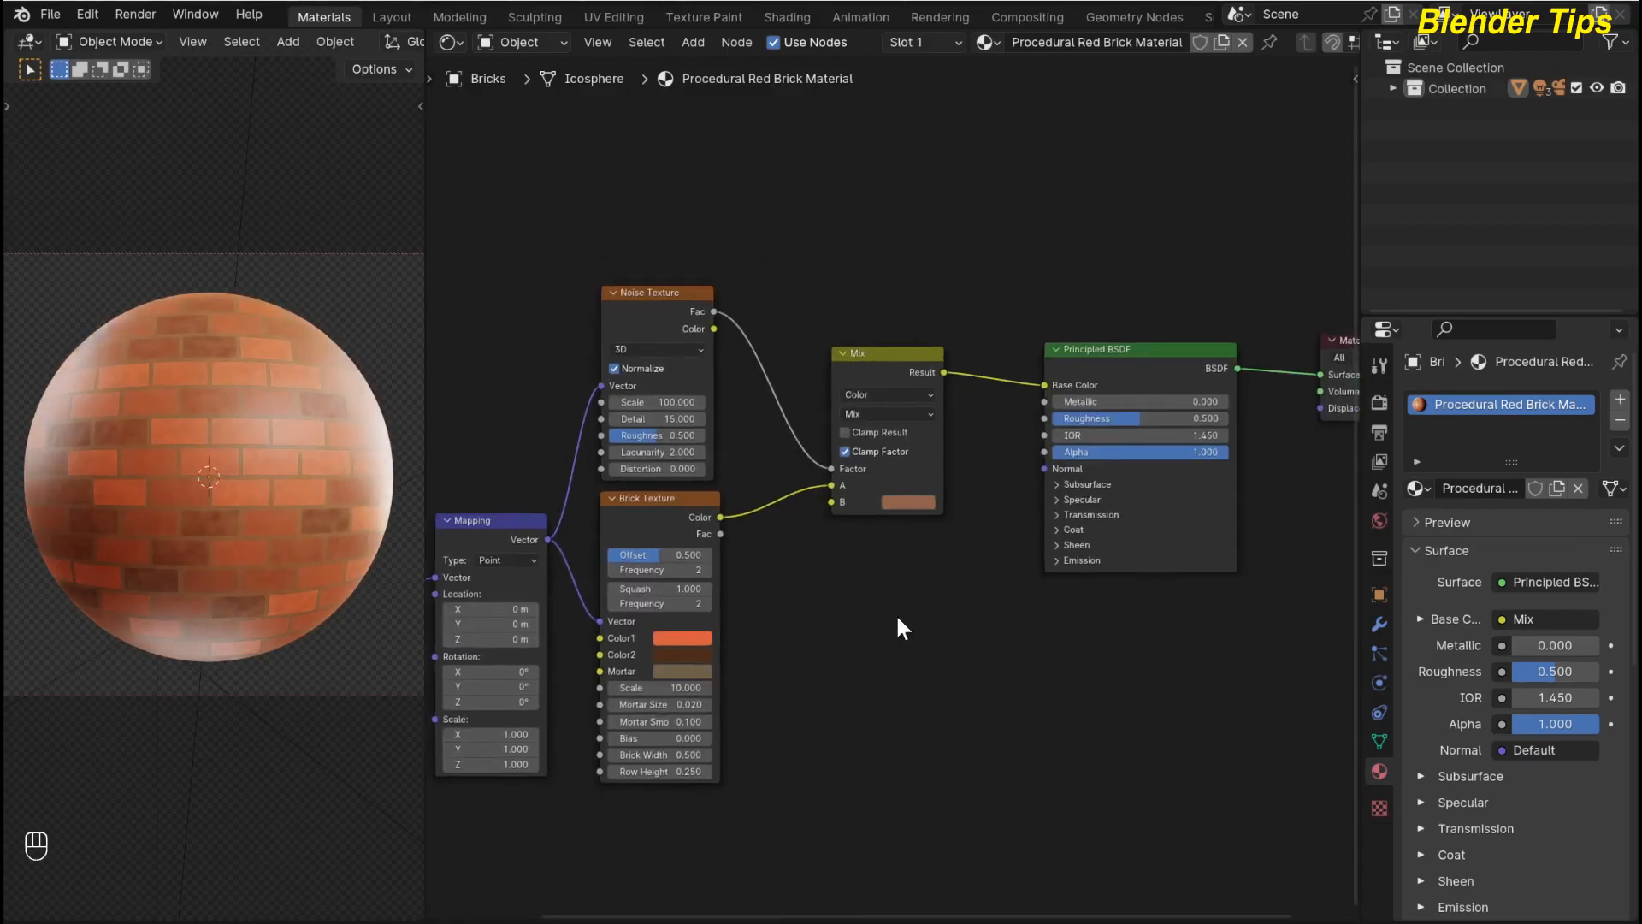
pyautogui.scroll(2, 898, 609)
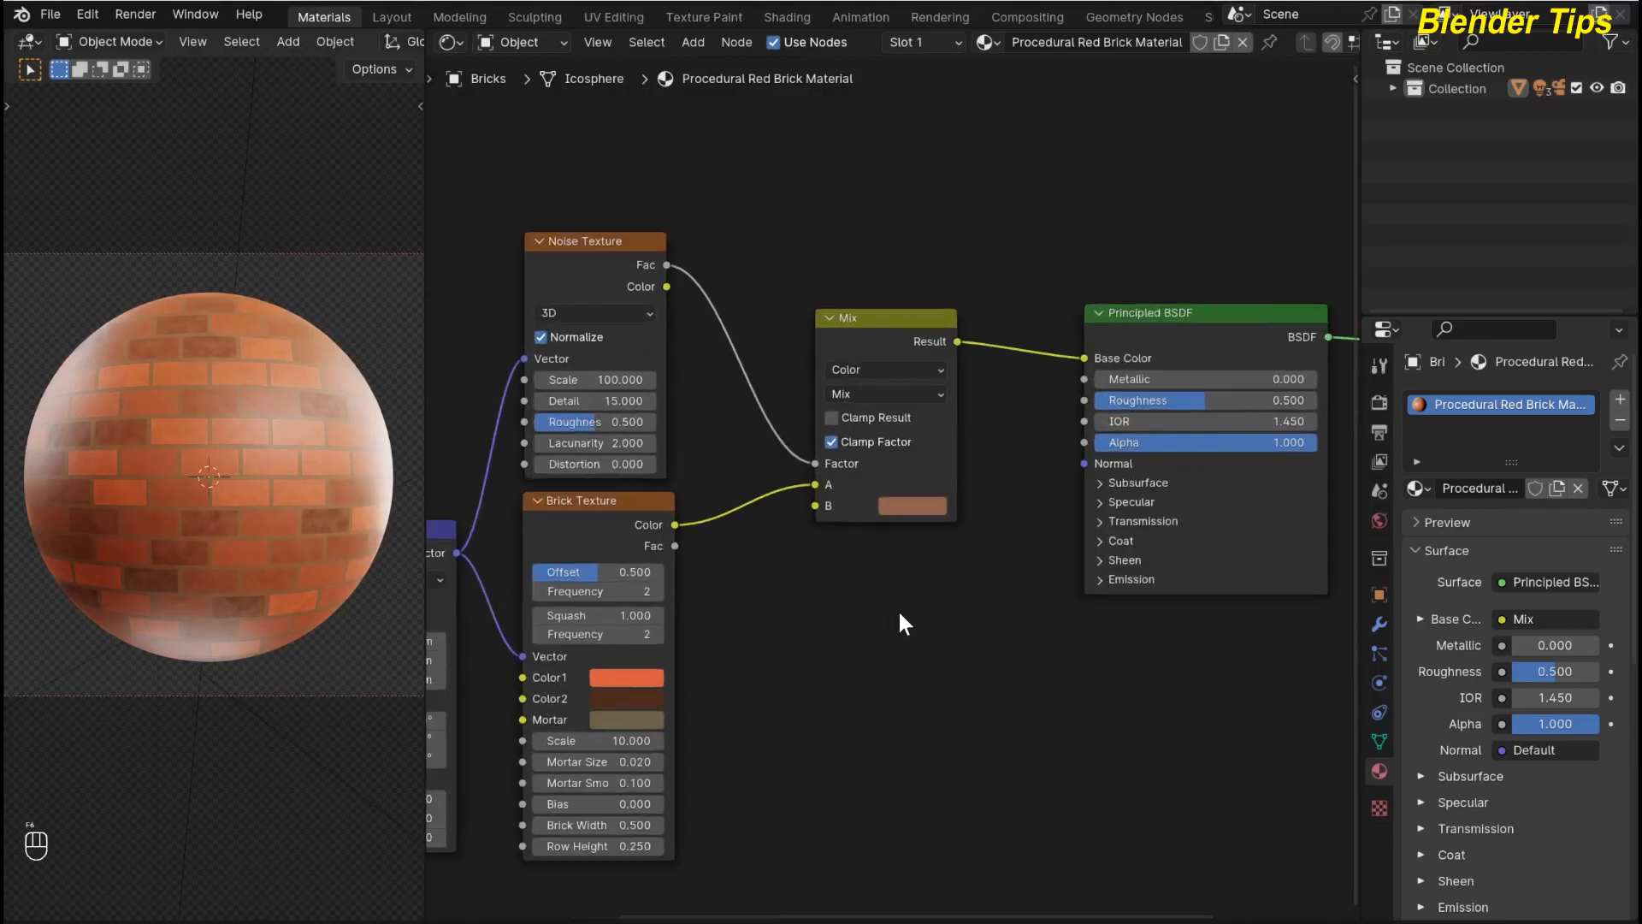
pyautogui.moveTo(899, 609); pyautogui.dragTo(850, 548, button='middle')
pyautogui.moveTo(922, 284); pyautogui.dragTo(934, 312)
pyautogui.moveTo(951, 373); pyautogui.dragTo(1042, 405)
pyautogui.scroll(-1, 922, 588)
pyautogui.scroll(-1, 922, 590)
pyautogui.moveTo(919, 585); pyautogui.dragTo(862, 618, button='middle')
pyautogui.scroll(-1, 862, 617)
pyautogui.moveTo(1063, 375); pyautogui.dragTo(1114, 386)
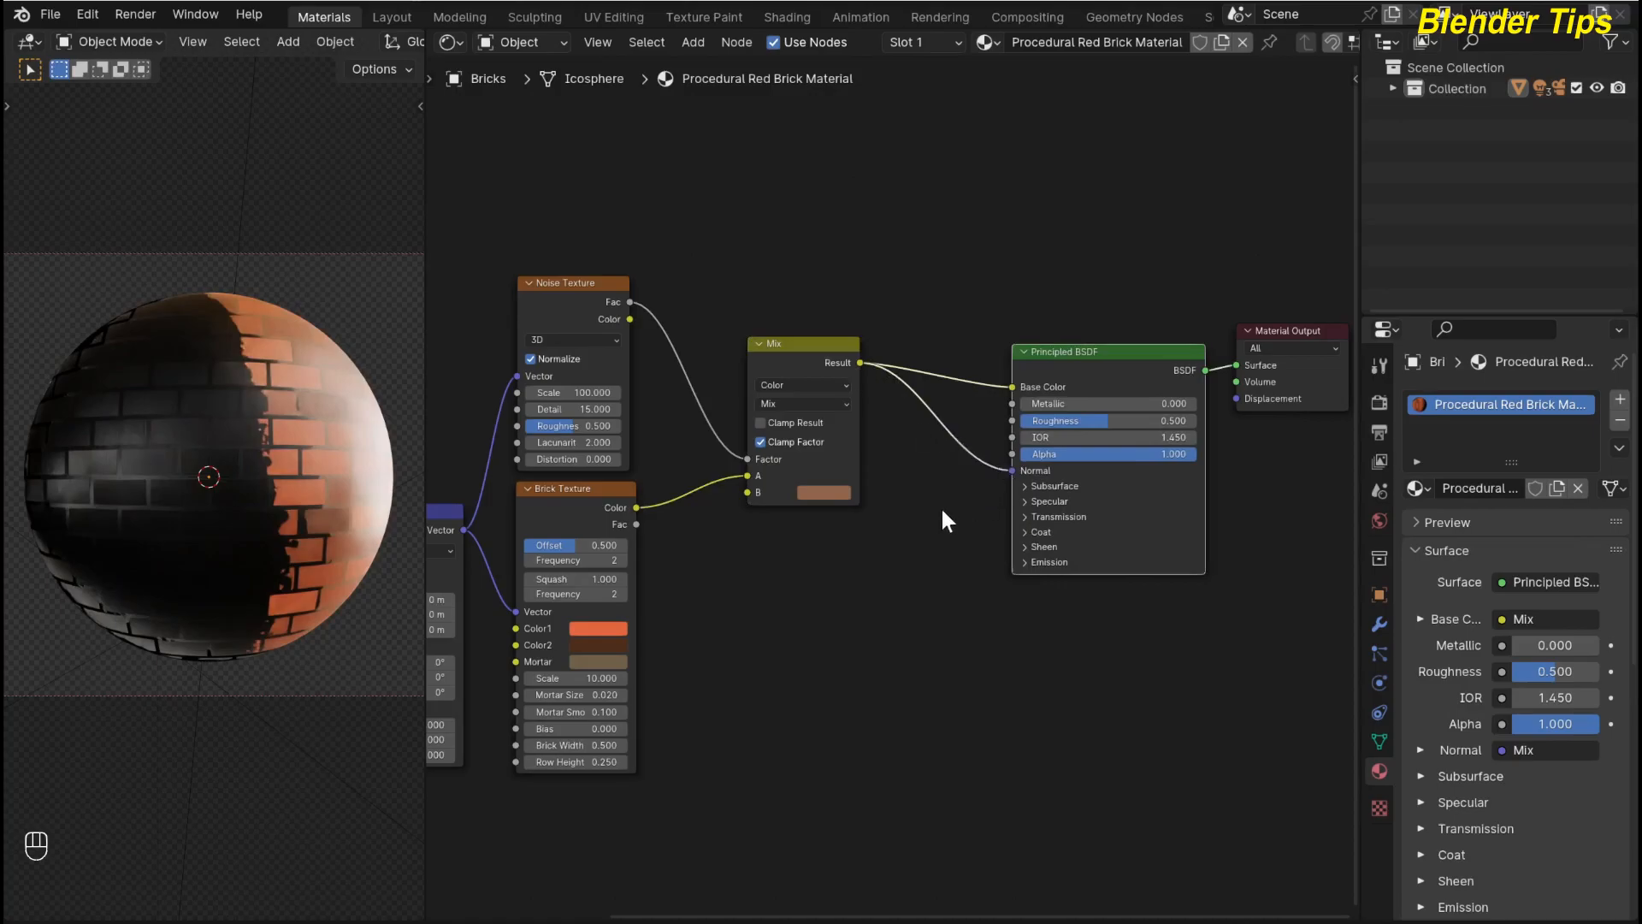
# - Insert a Bump node on the link into the Principled BSDF's Normal and feed the Mix Result into its Height input
pyautogui.hotkey('shift', 'a')
pyautogui.moveTo(925, 515)
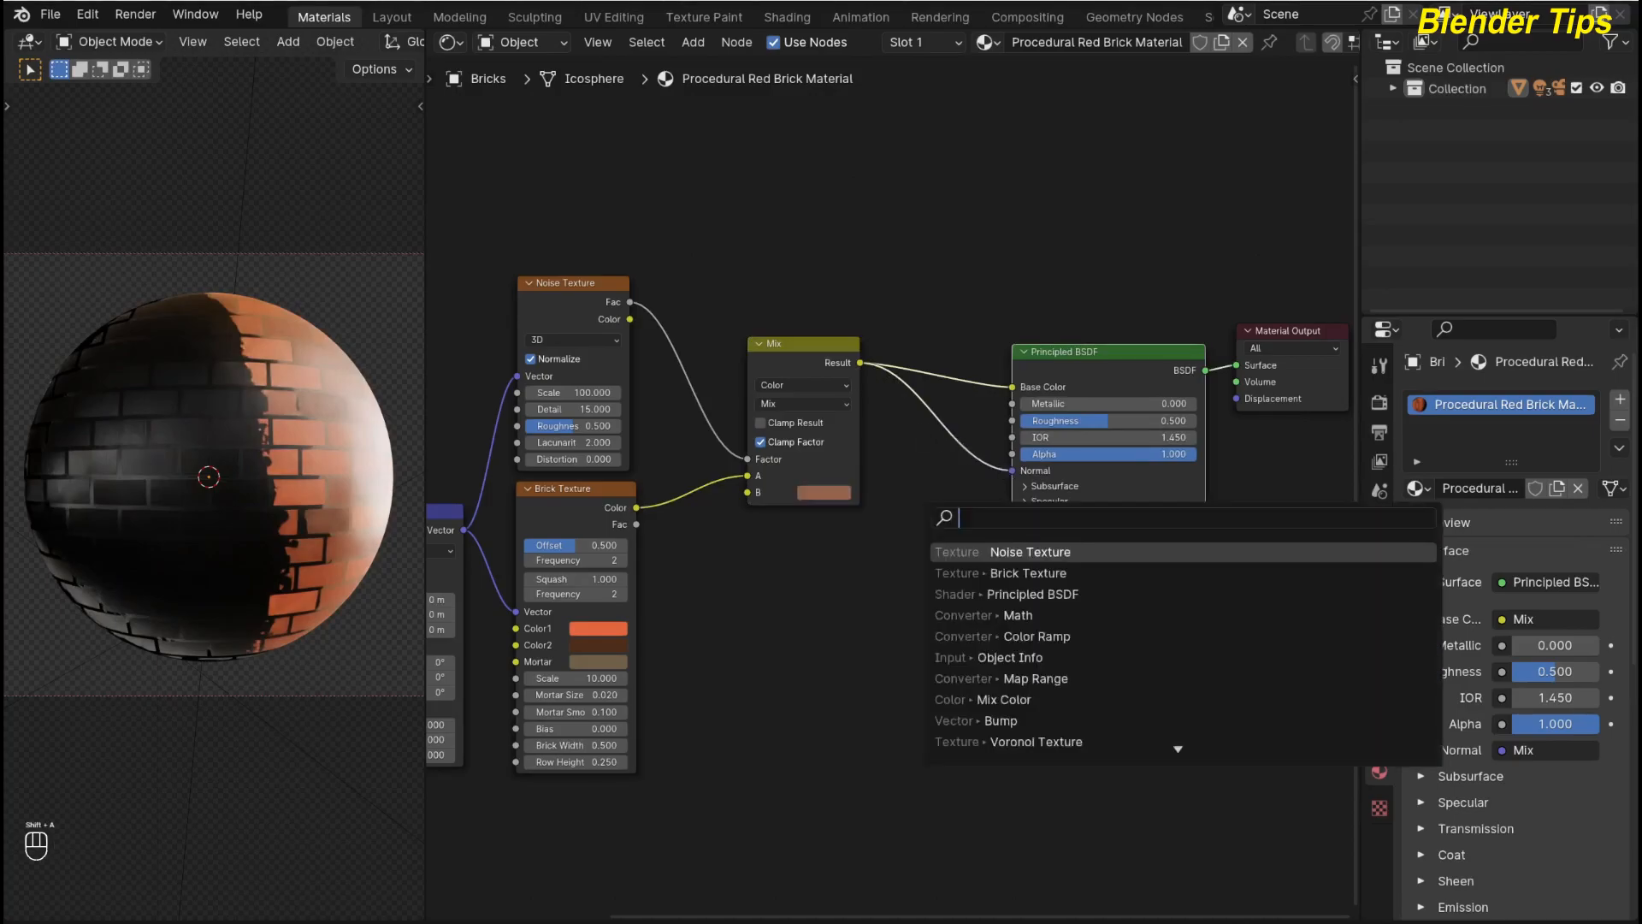
pyautogui.write('bump')
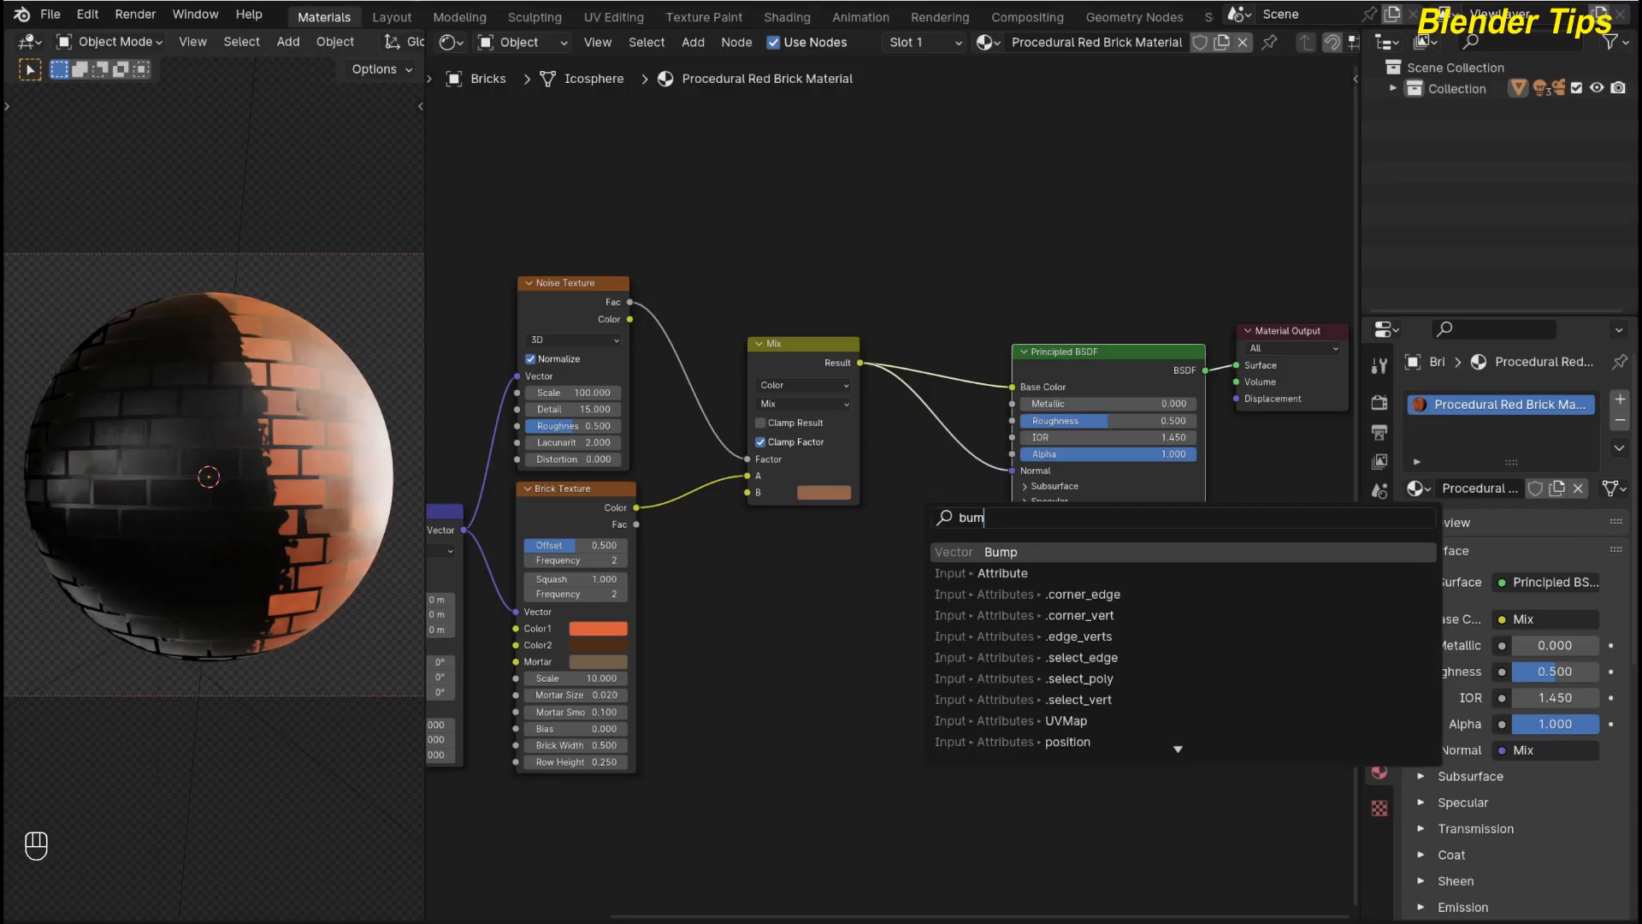
pyautogui.press('Return')
pyautogui.click(922, 433)
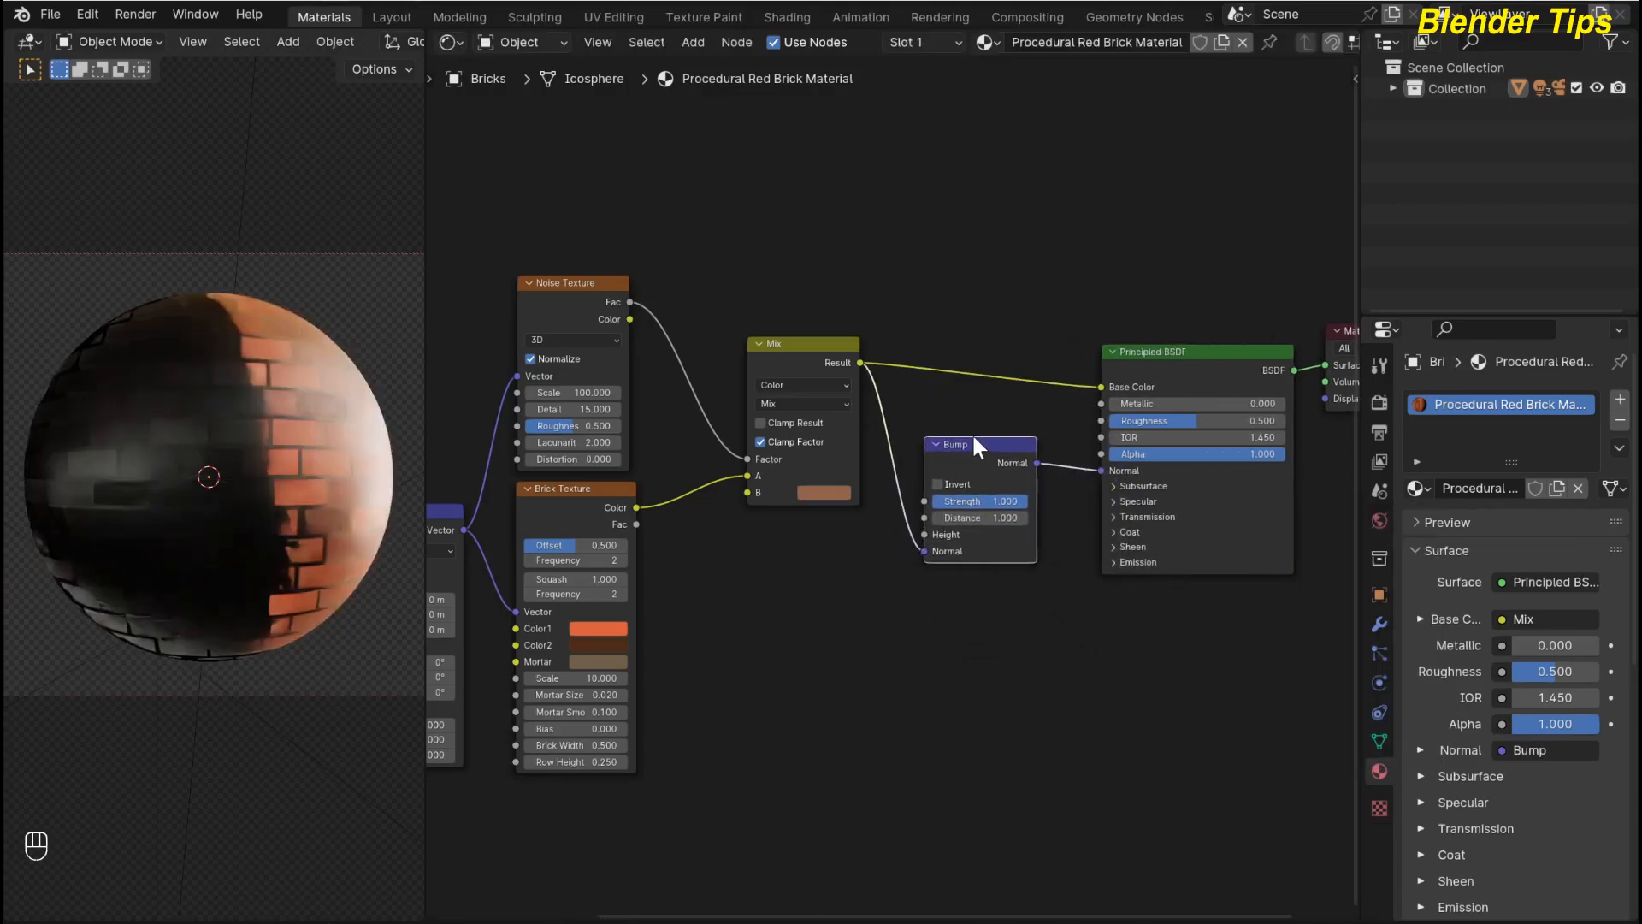
pyautogui.moveTo(987, 461); pyautogui.dragTo(1003, 467)
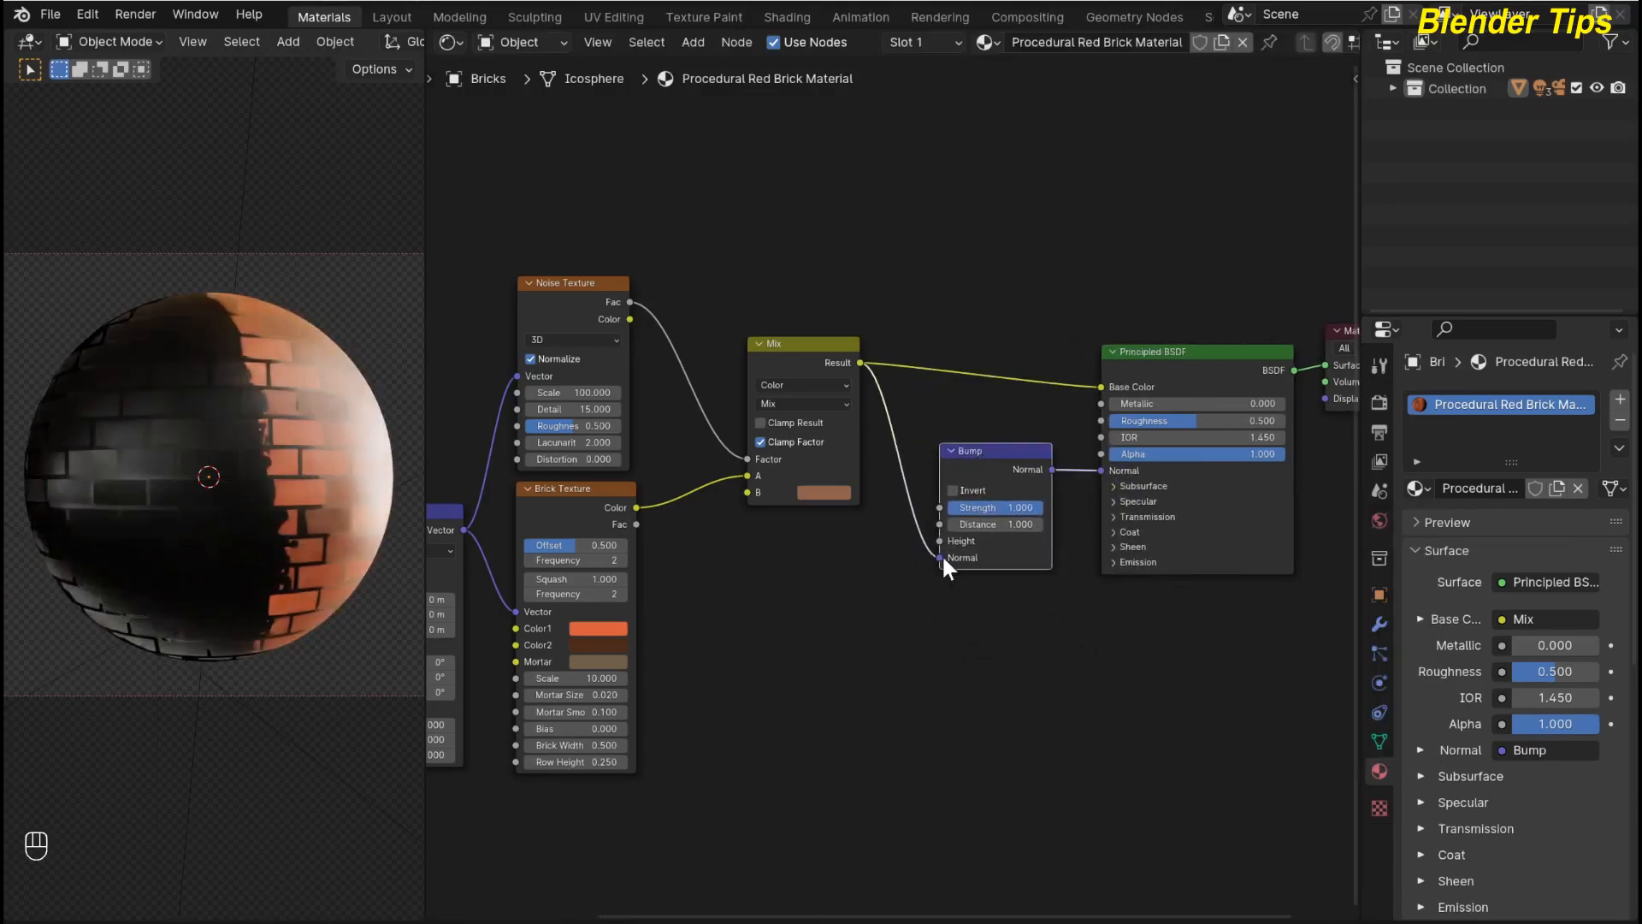
pyautogui.moveTo(942, 556); pyautogui.dragTo(934, 543)
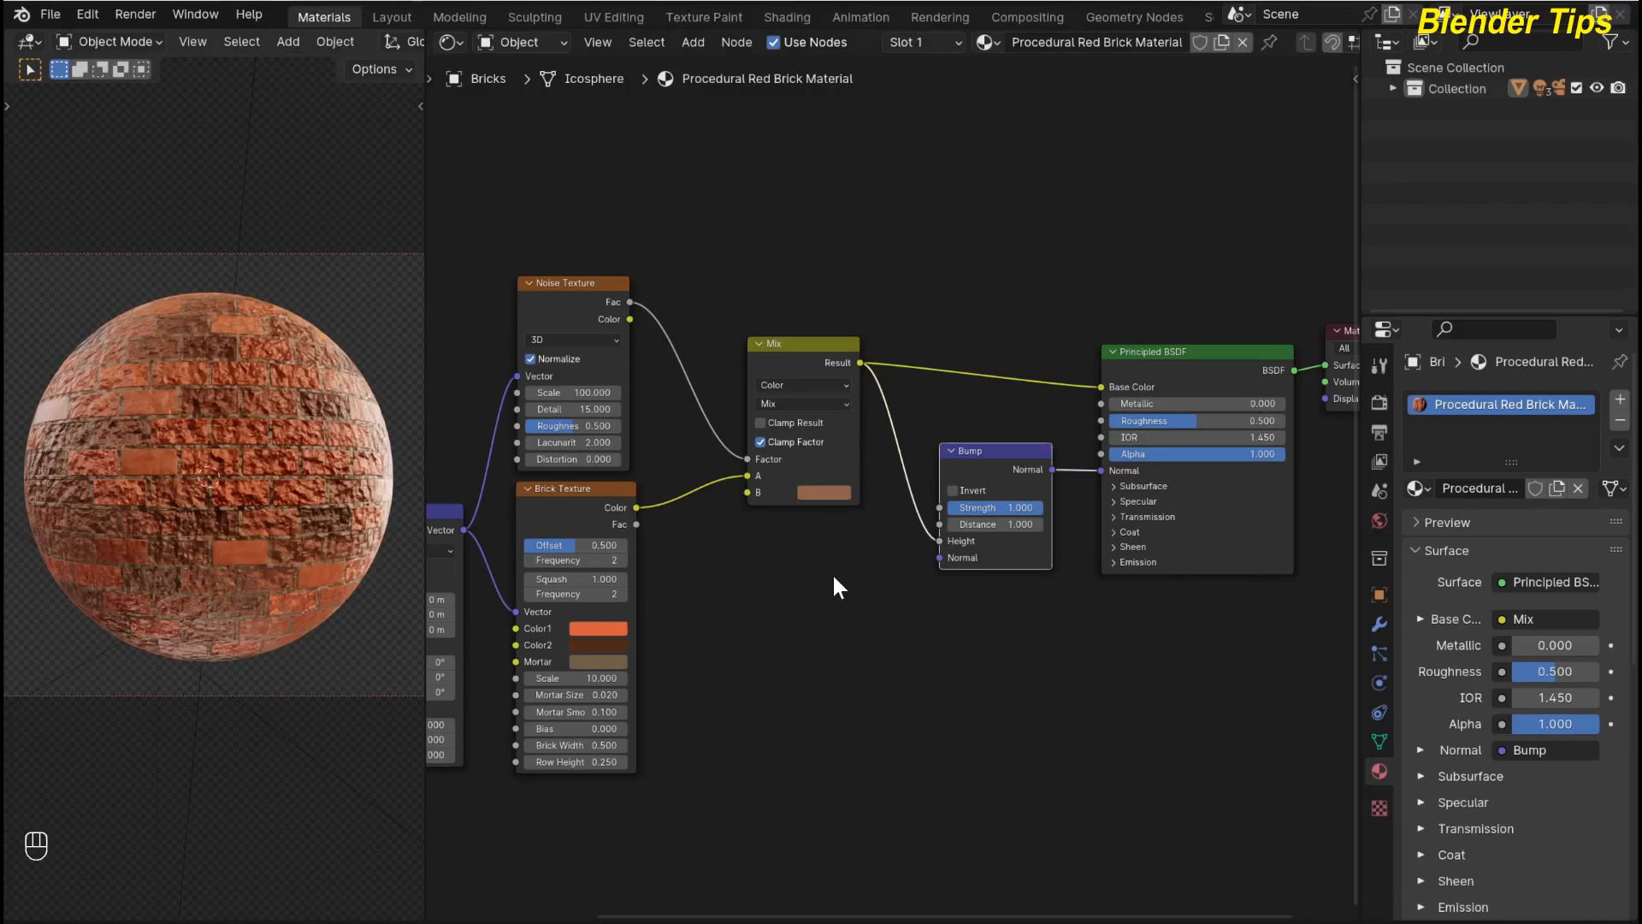
# - Set the Bump node's Strength to 0.5
pyautogui.scroll(2, 958, 572)
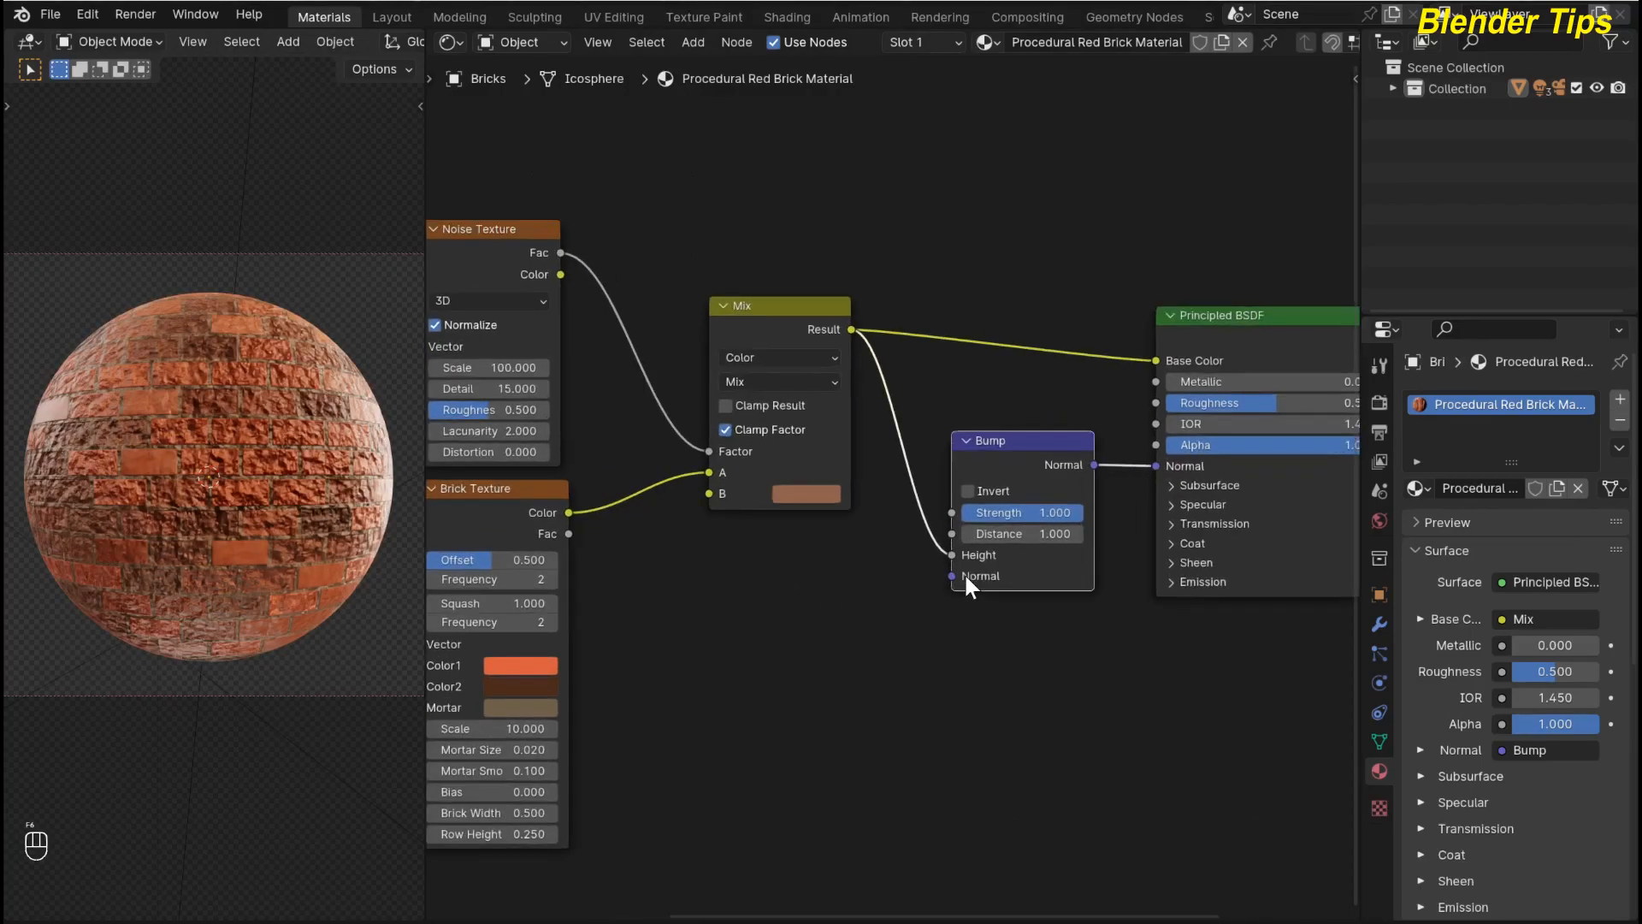
pyautogui.doubleClick(1040, 511)
pyautogui.write('0.5')
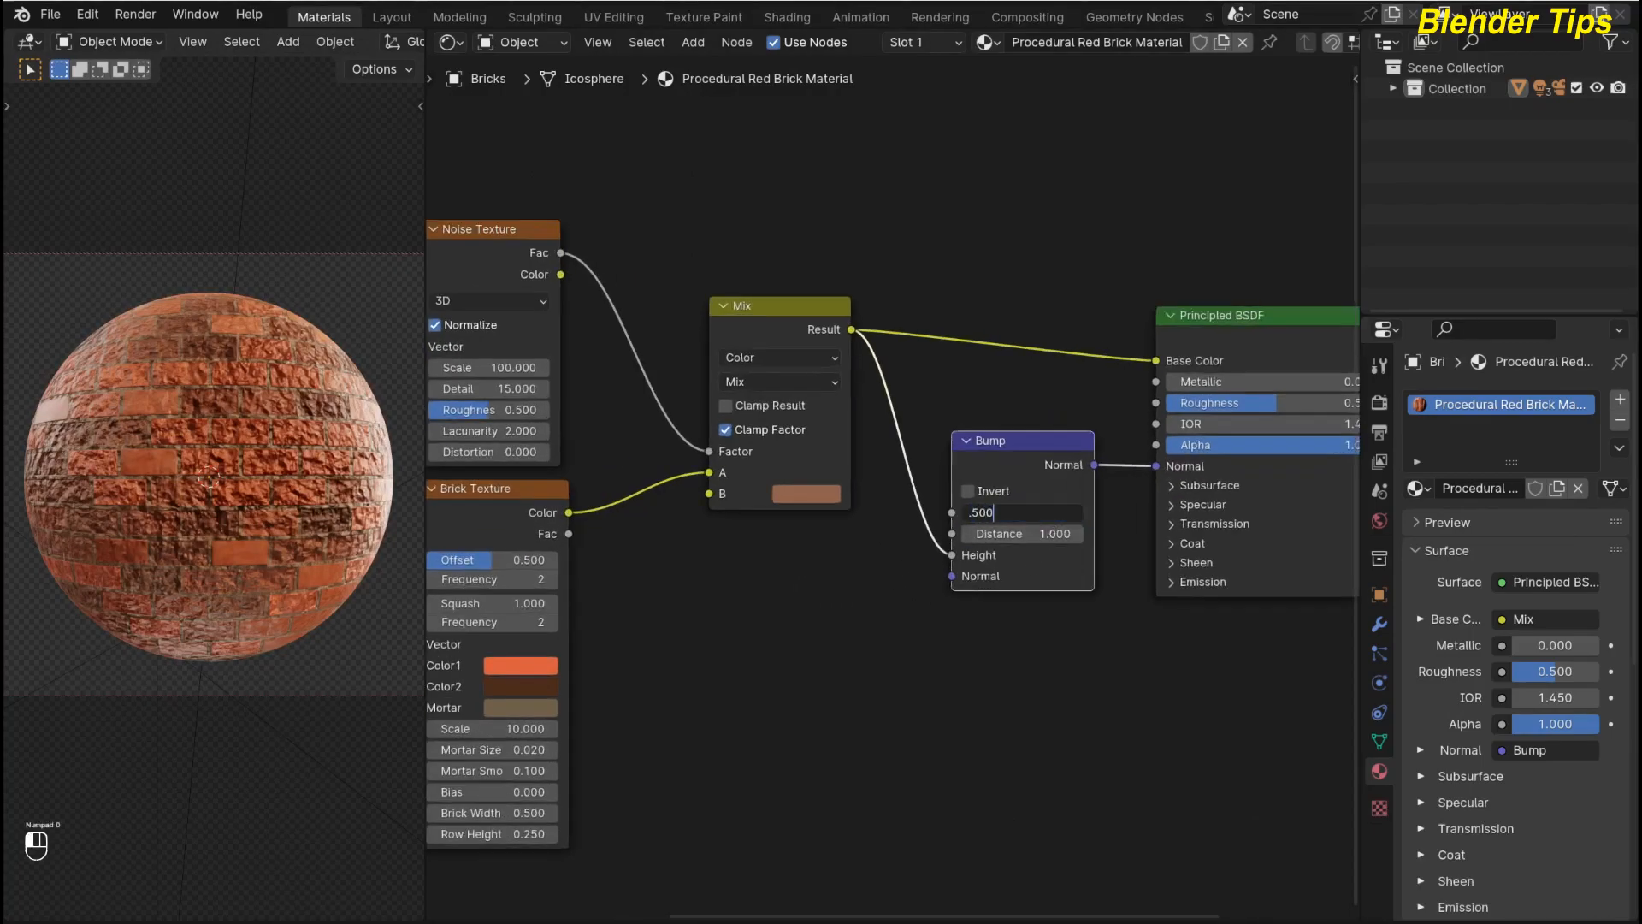
pyautogui.press('Return')
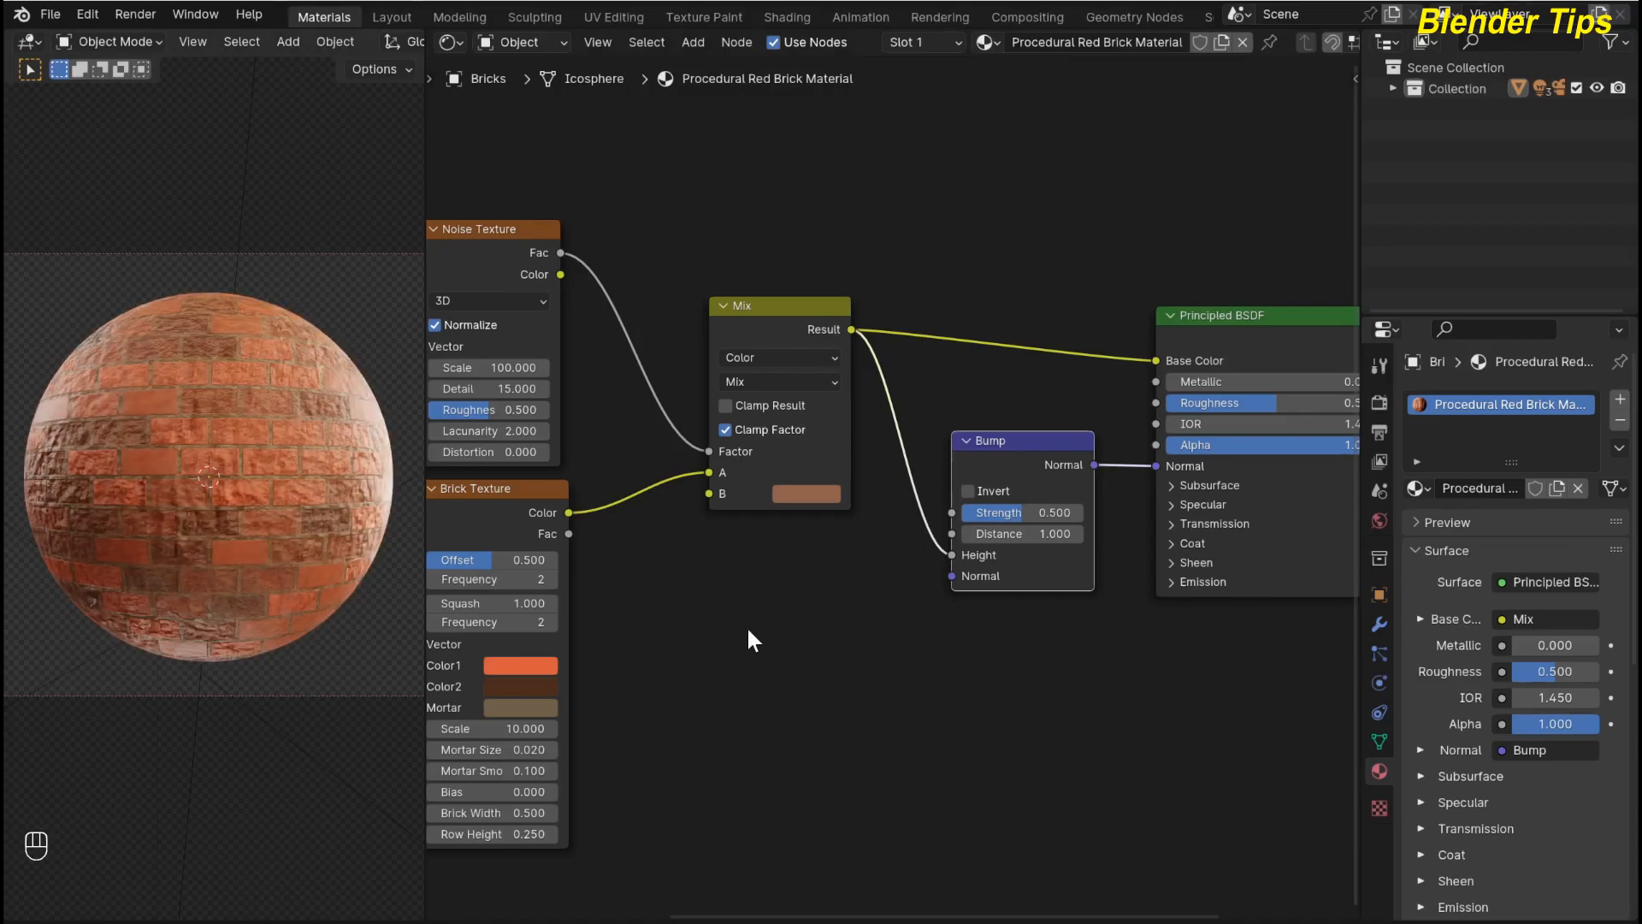
# - Duplicate the Bump node between the first Bump and the Principled BSDF, and connect the Brick Texture's Color to the copy's Height
pyautogui.scroll(-3, 747, 631)
pyautogui.moveTo(748, 630)
pyautogui.mouseDown(button='middle')
pyautogui.moveTo(762, 572)
pyautogui.moveTo(741, 609)
pyautogui.mouseUp(button='middle')
pyautogui.scroll(1, 758, 572)
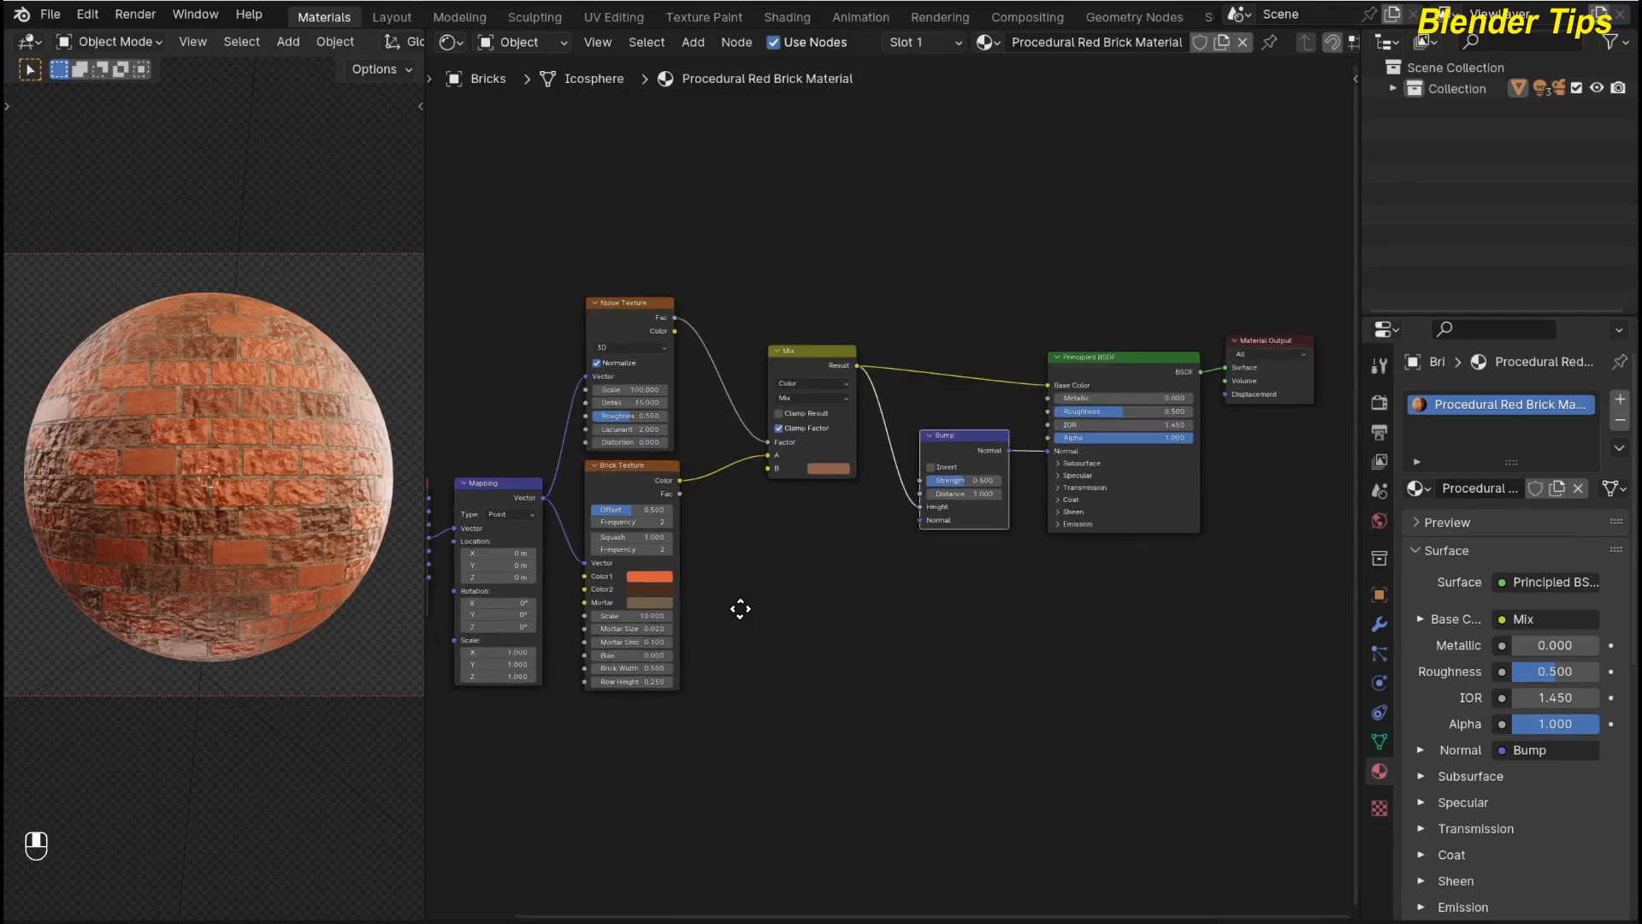
pyautogui.scroll(2, 761, 560)
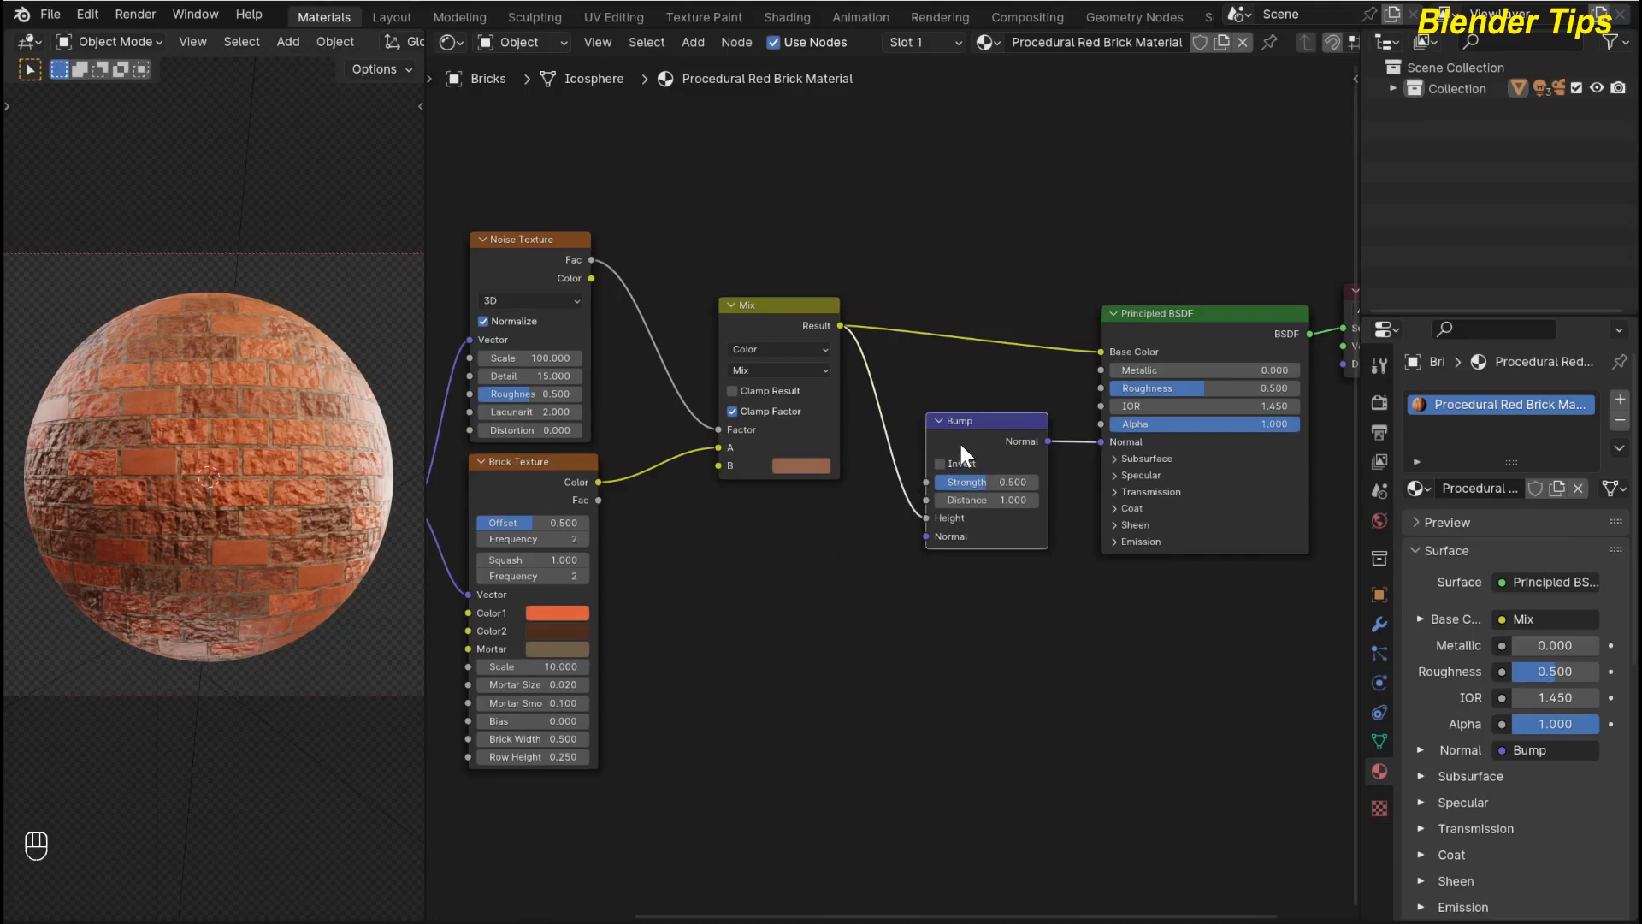
pyautogui.hotkey('shift', 'd')
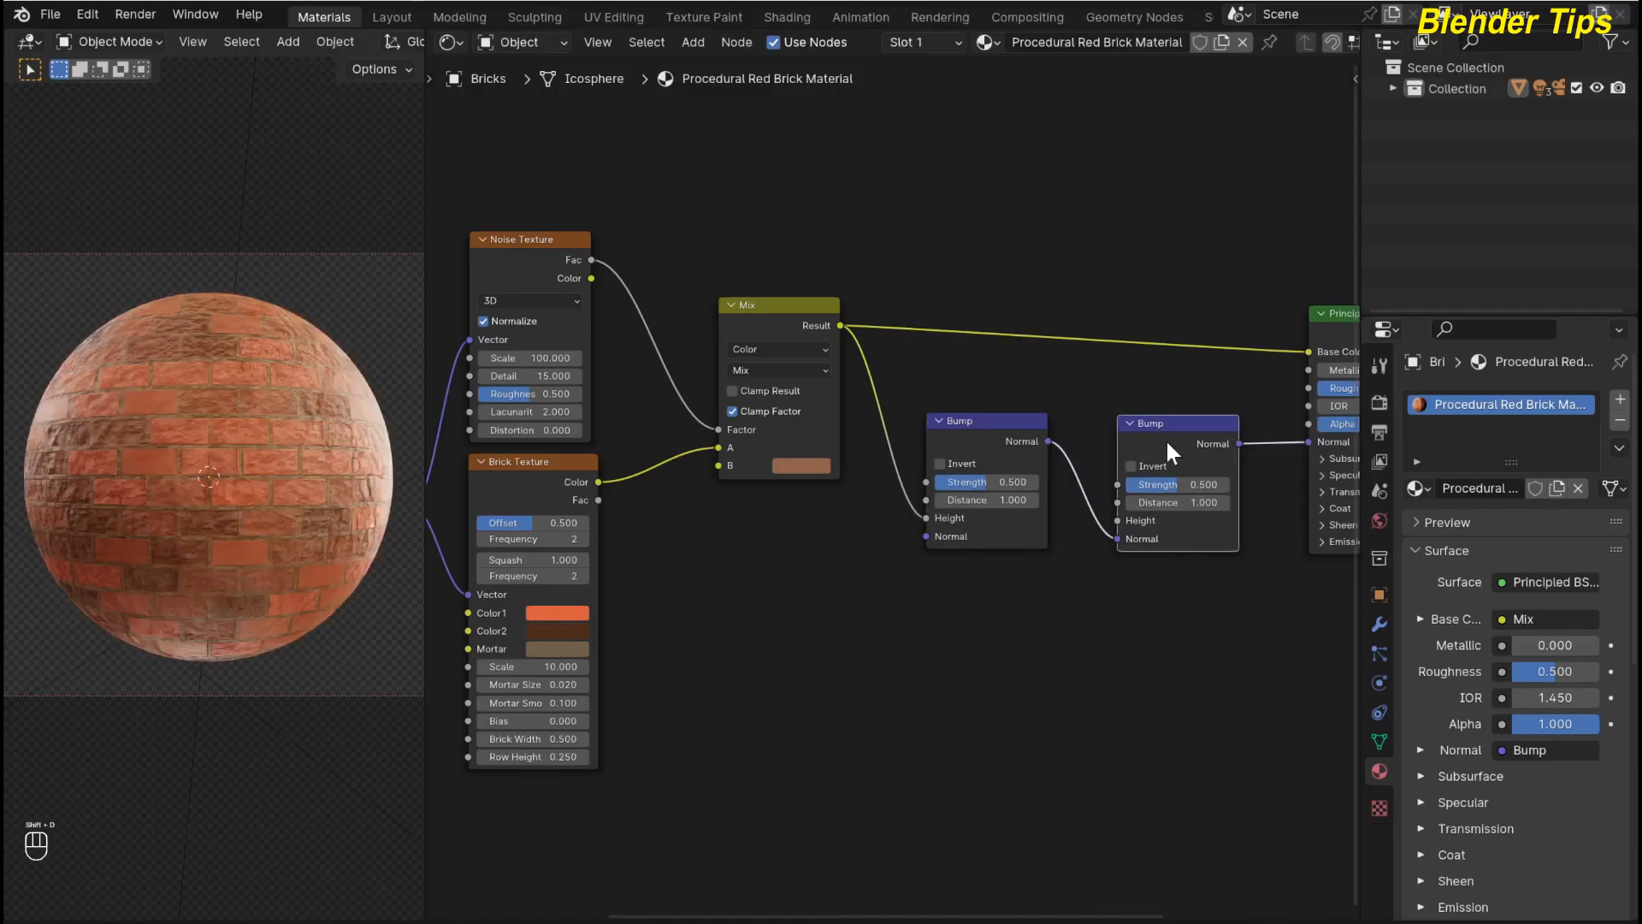
pyautogui.click(1168, 485)
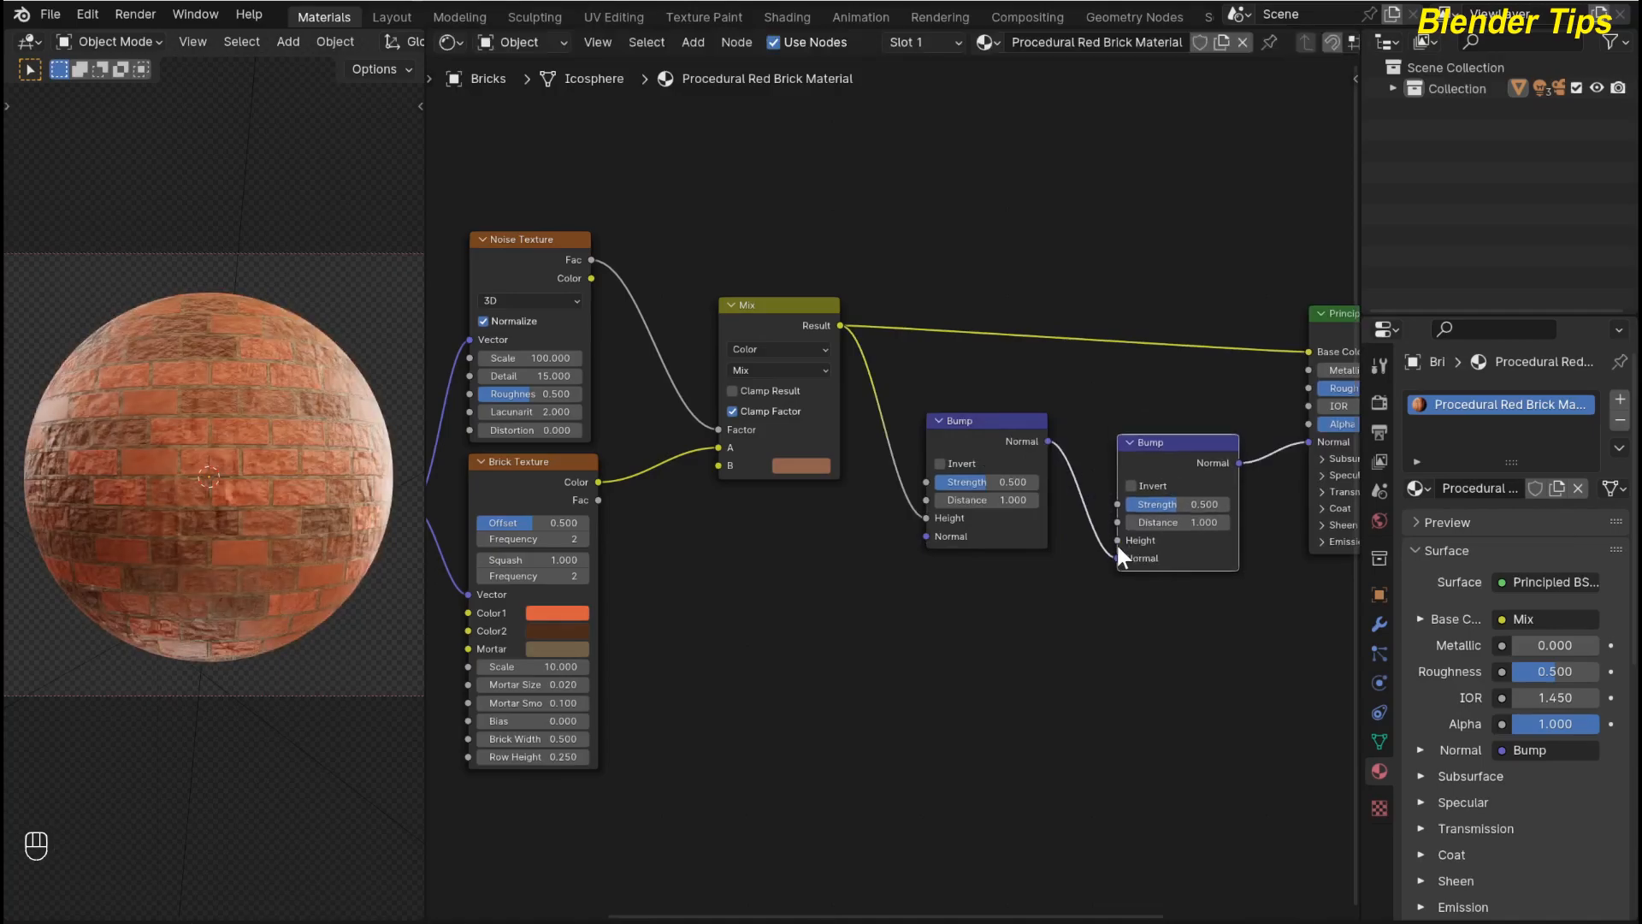
pyautogui.moveTo(599, 482); pyautogui.dragTo(643, 486)
pyautogui.moveTo(727, 539)
pyautogui.mouseDown()
pyautogui.moveTo(876, 572)
pyautogui.moveTo(1114, 539)
pyautogui.mouseUp()
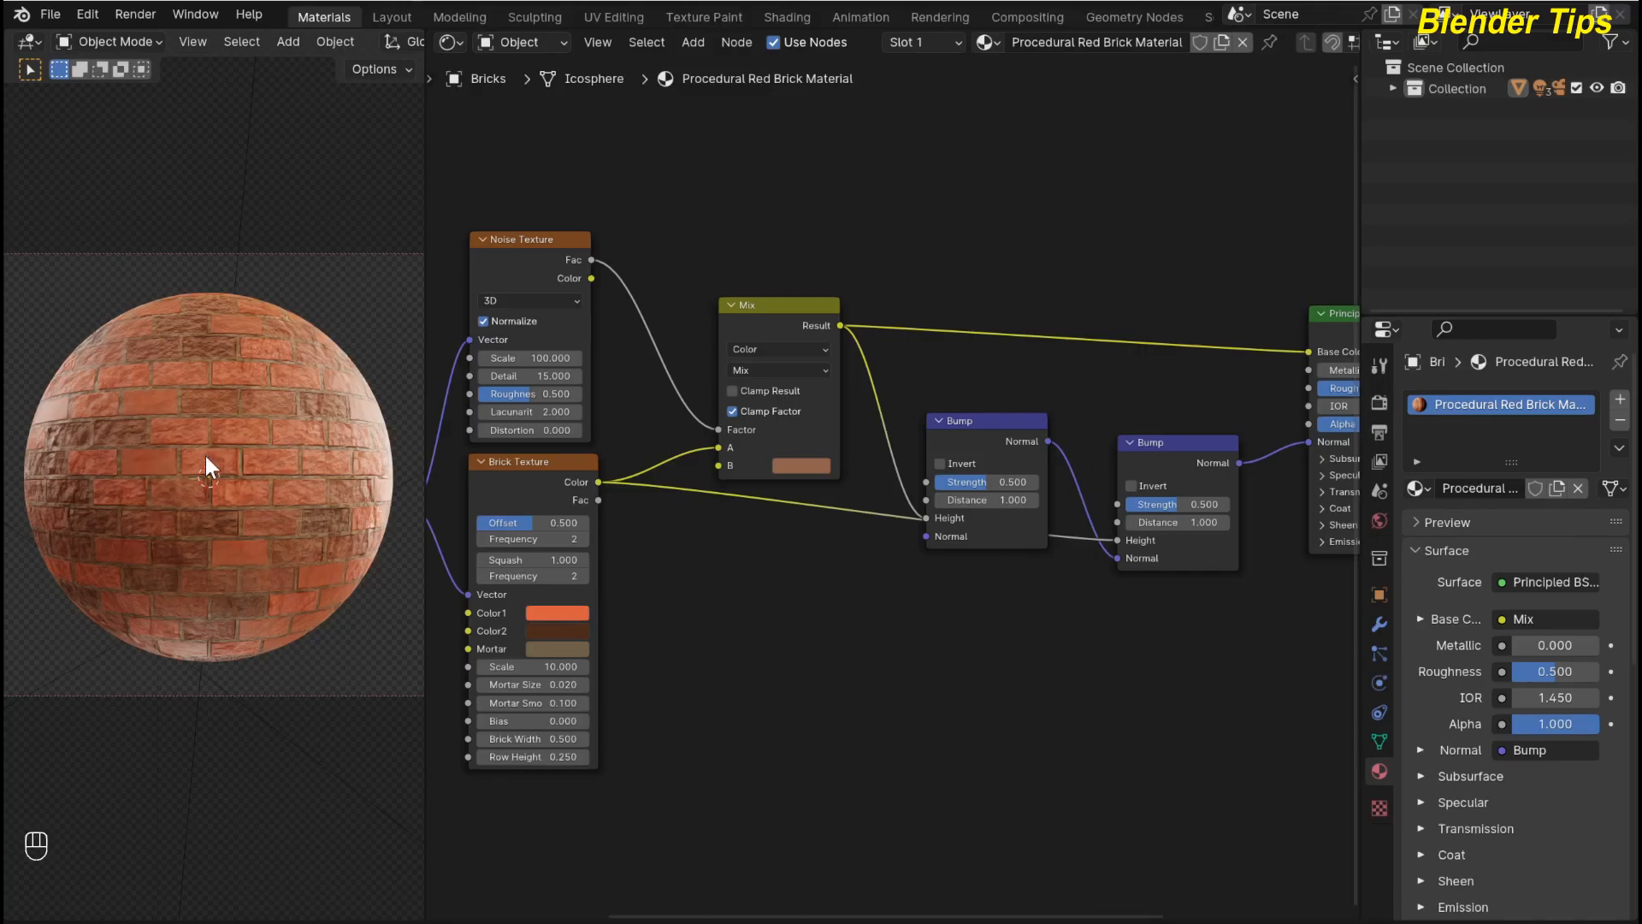
# - Move the Brick Texture node away from the Noise Texture and raise its Mortar Smooth to 1.0
pyautogui.scroll(4, 224, 445)
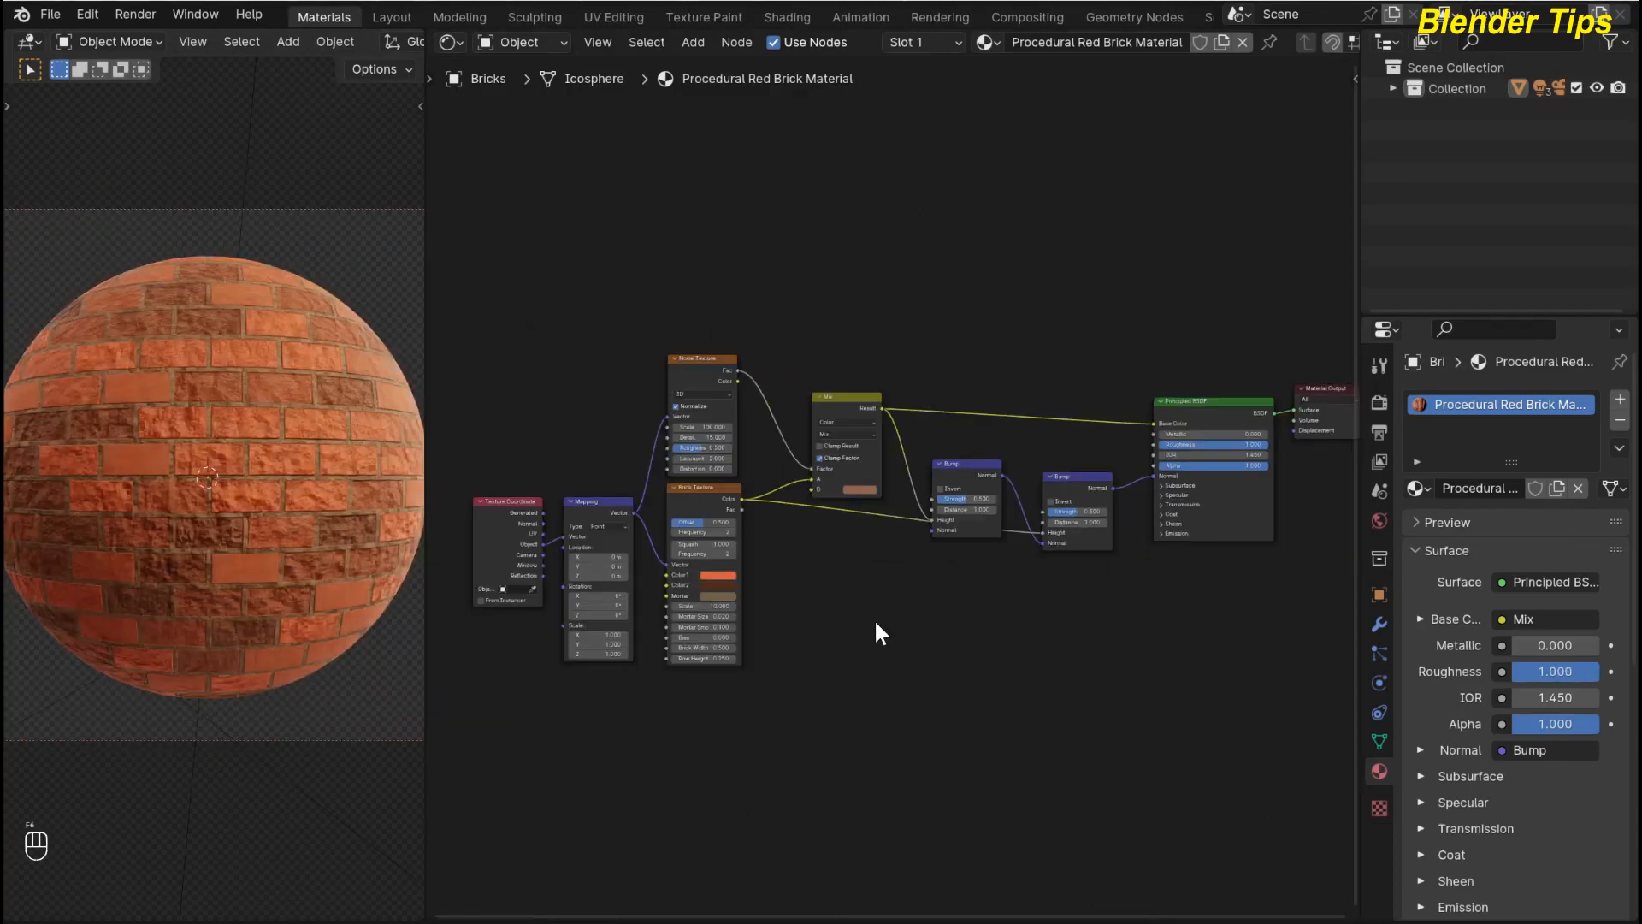
pyautogui.moveTo(875, 618); pyautogui.dragTo(903, 661, button='middle')
pyautogui.moveTo(731, 517); pyautogui.dragTo(788, 552)
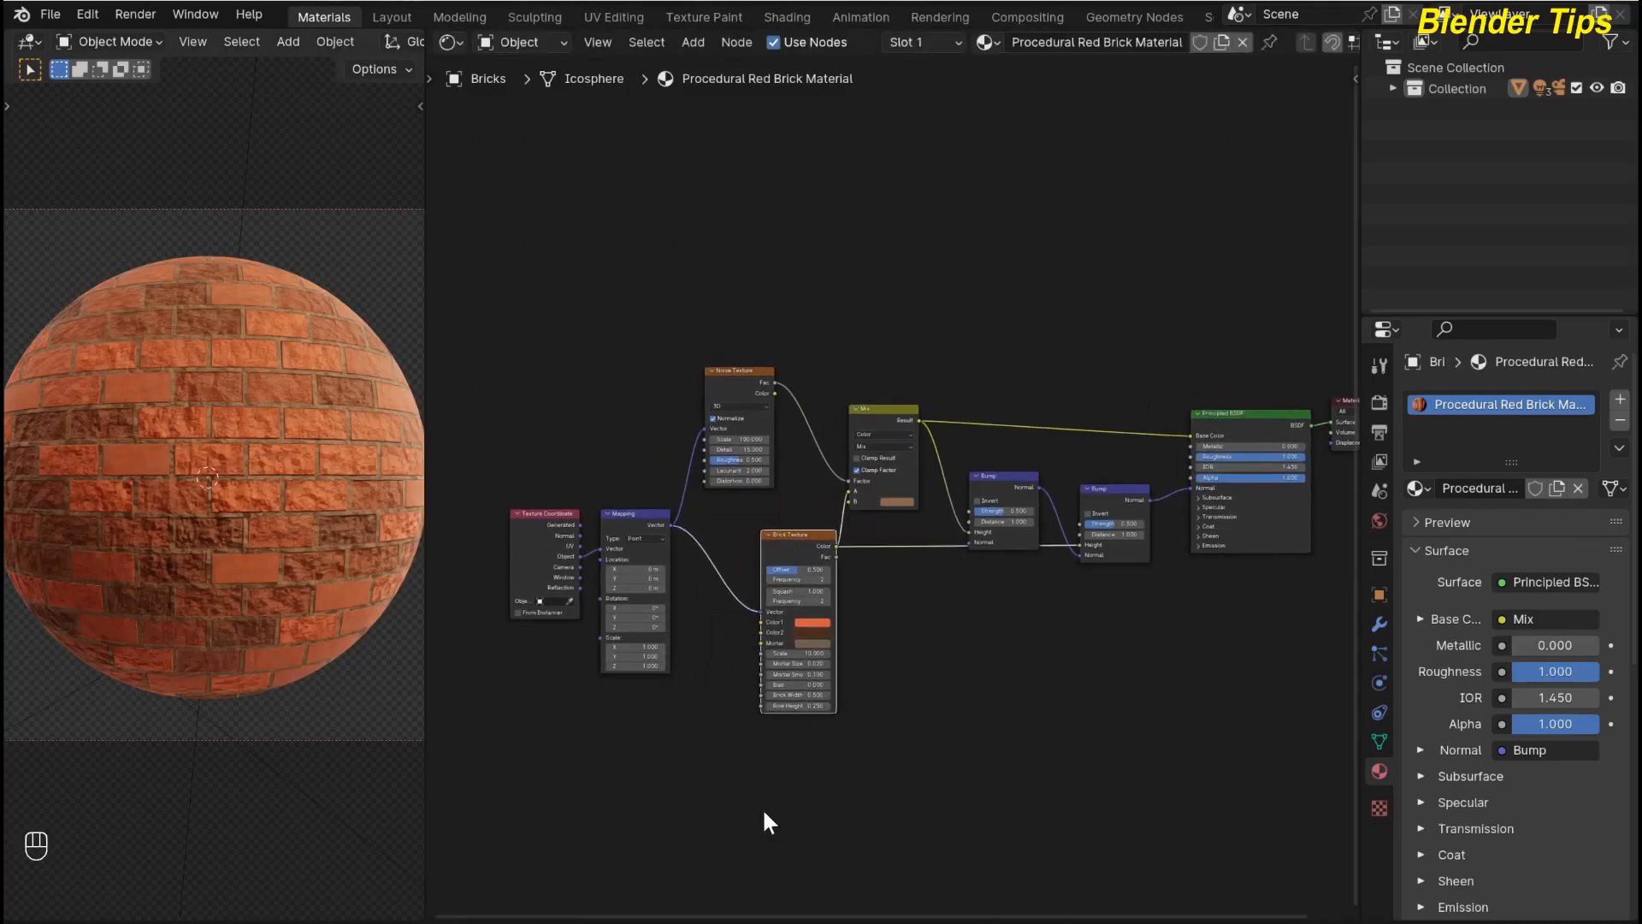
pyautogui.scroll(3, 983, 726)
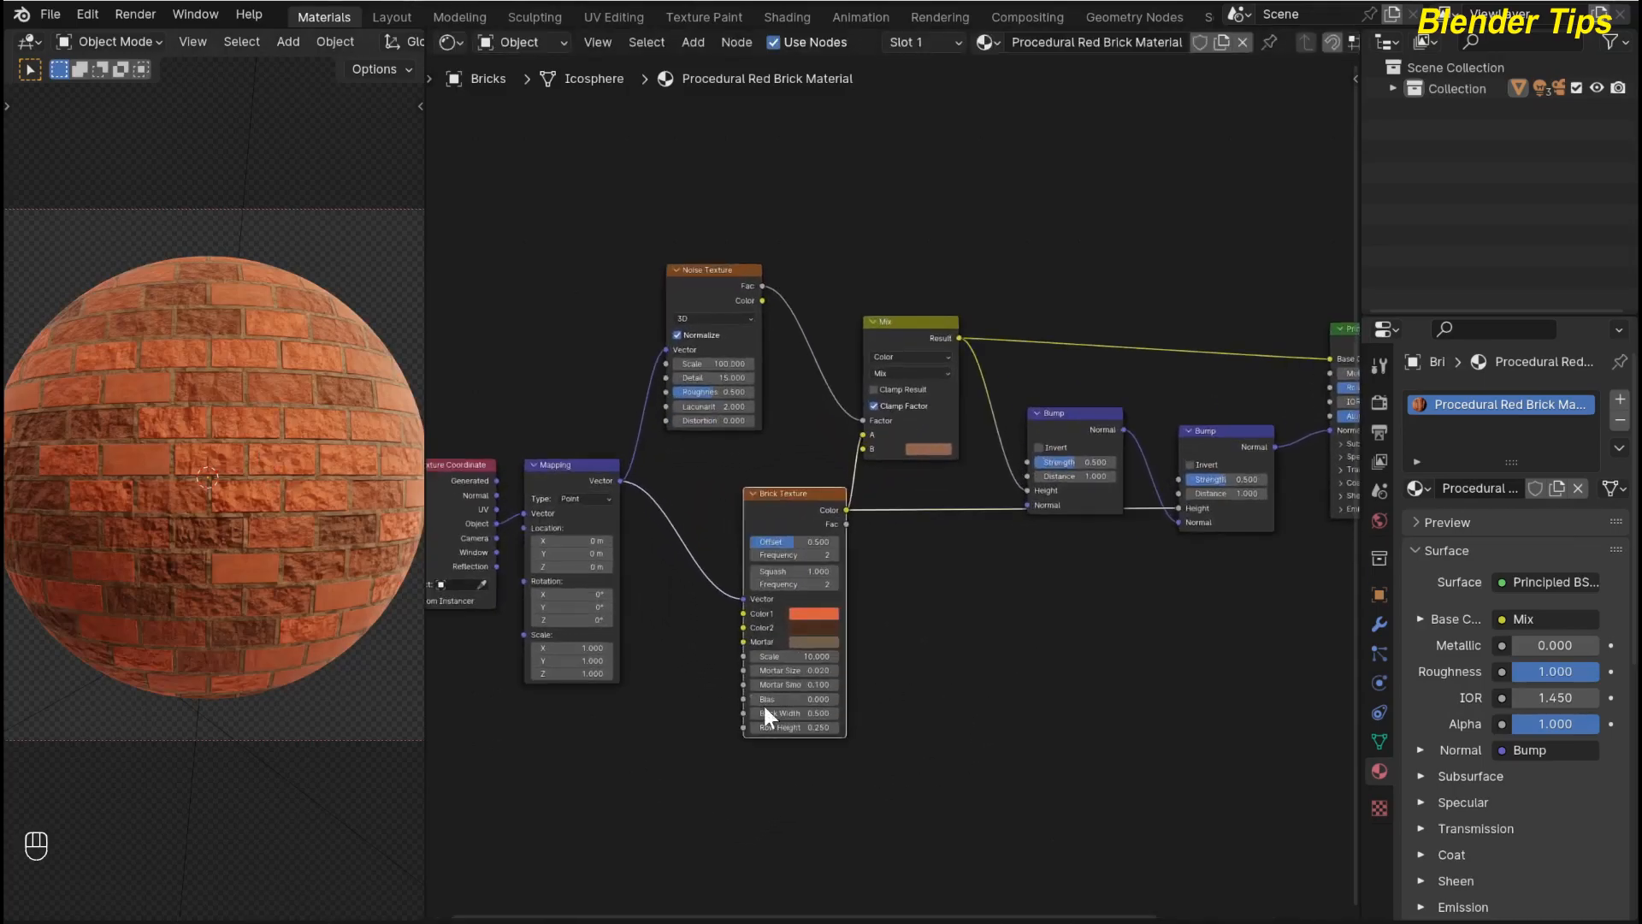
pyautogui.moveTo(774, 685); pyautogui.dragTo(881, 686)
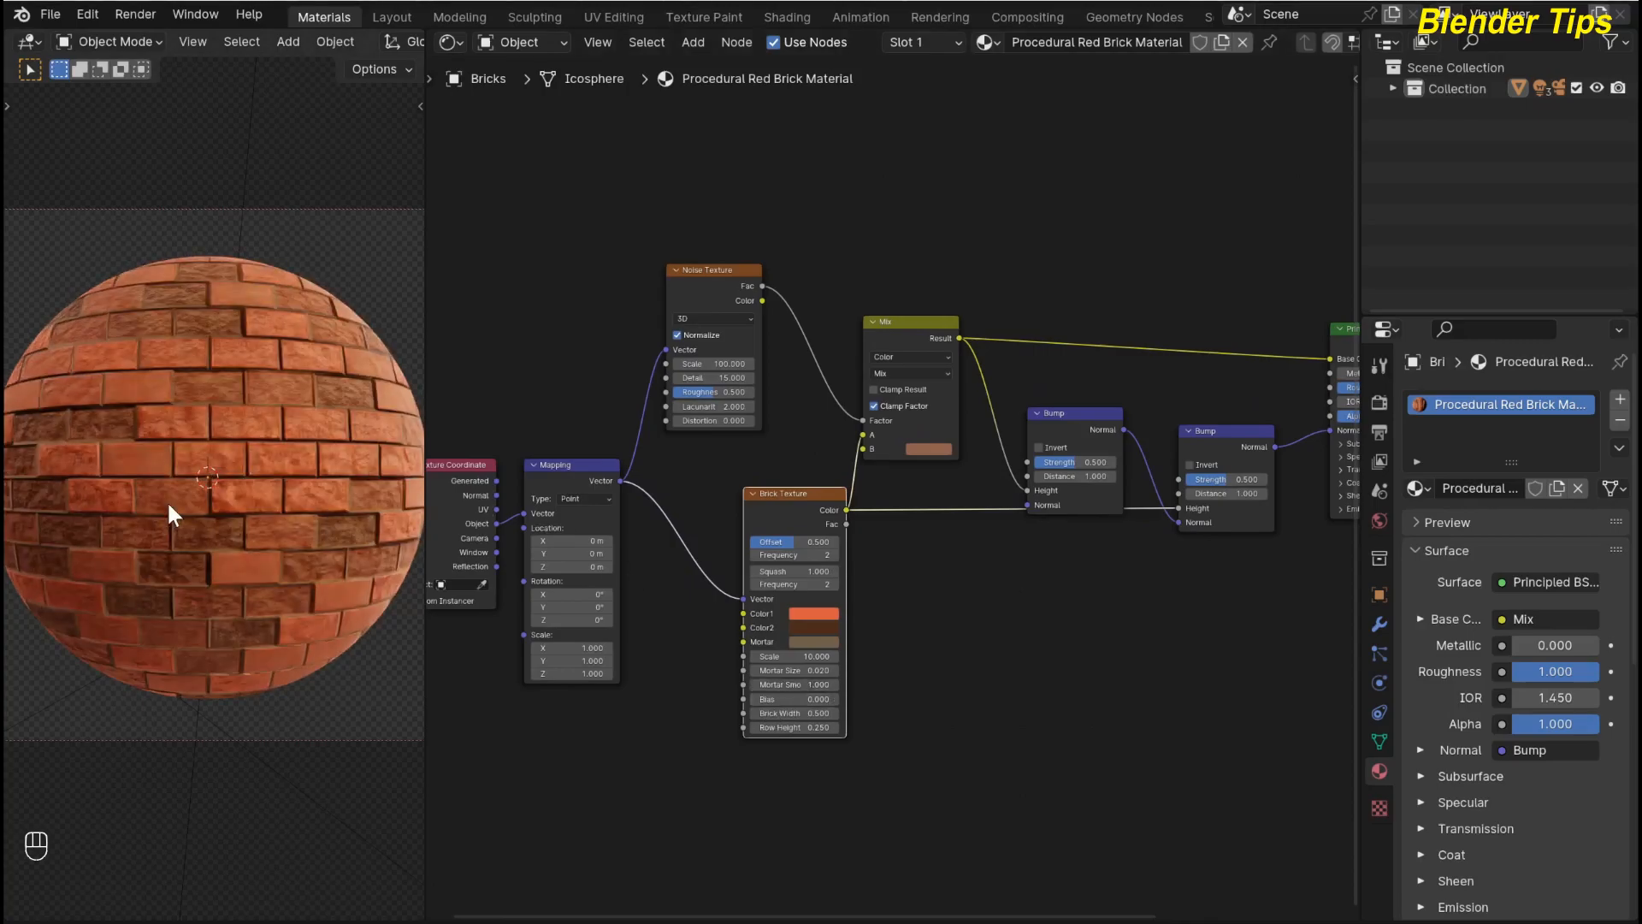
# - Add a second Noise Texture node beside the Brick Texture, shifting the Brick Texture to make space for it
pyautogui.moveTo(632, 771); pyautogui.dragTo(675, 710, button='middle')
pyautogui.click(674, 710)
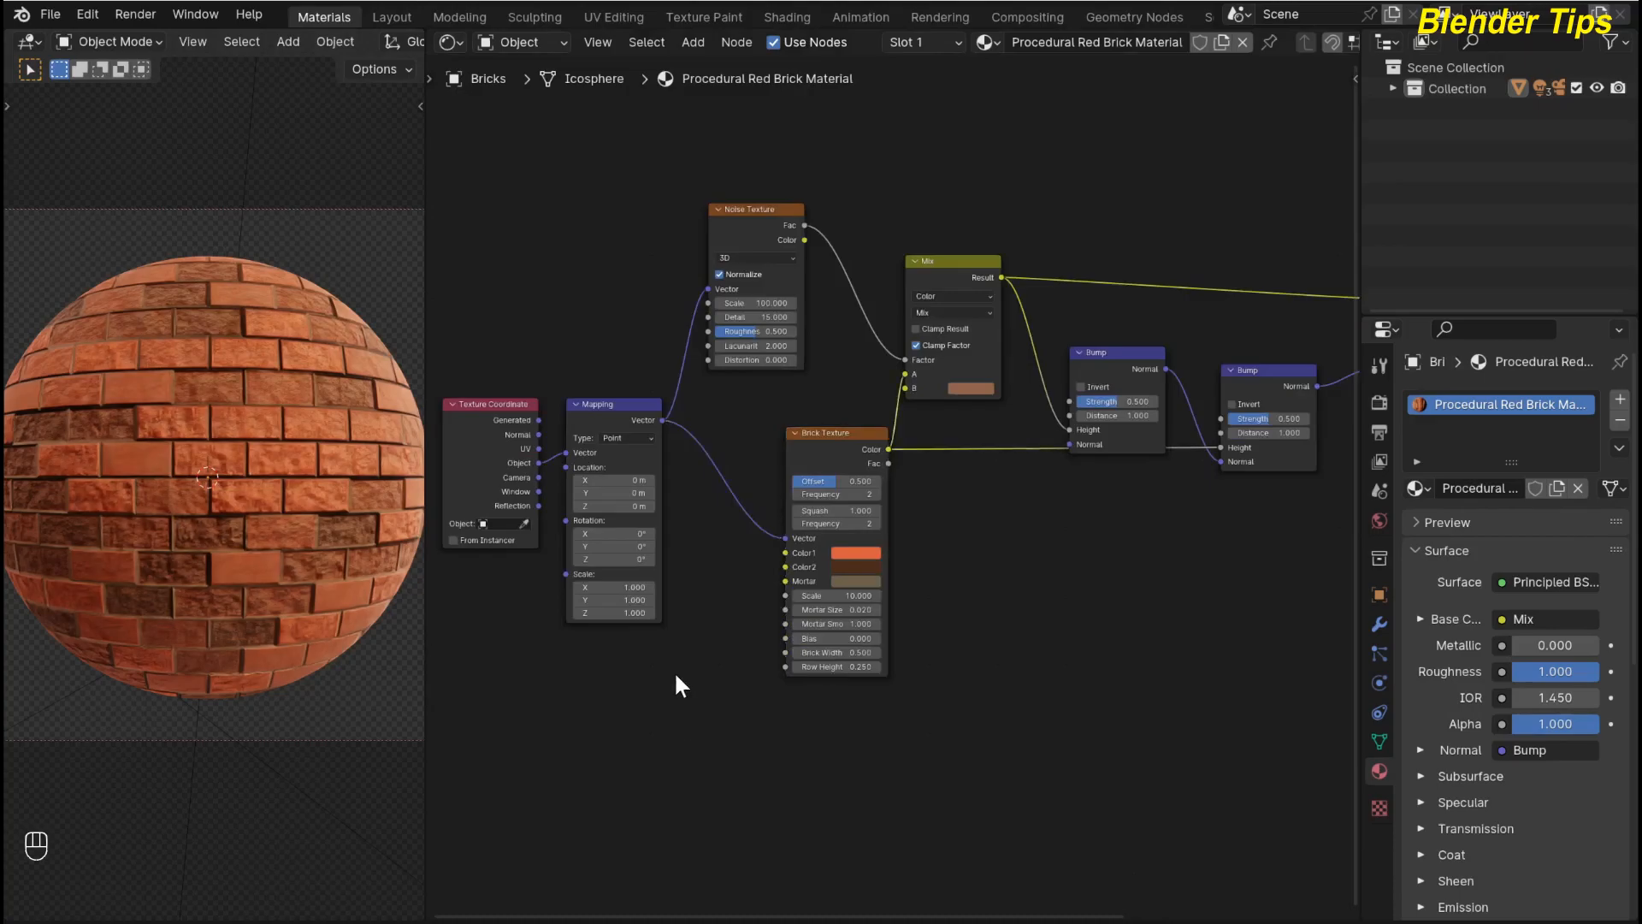
pyautogui.hotkey('shift', 'a')
pyautogui.write('noi')
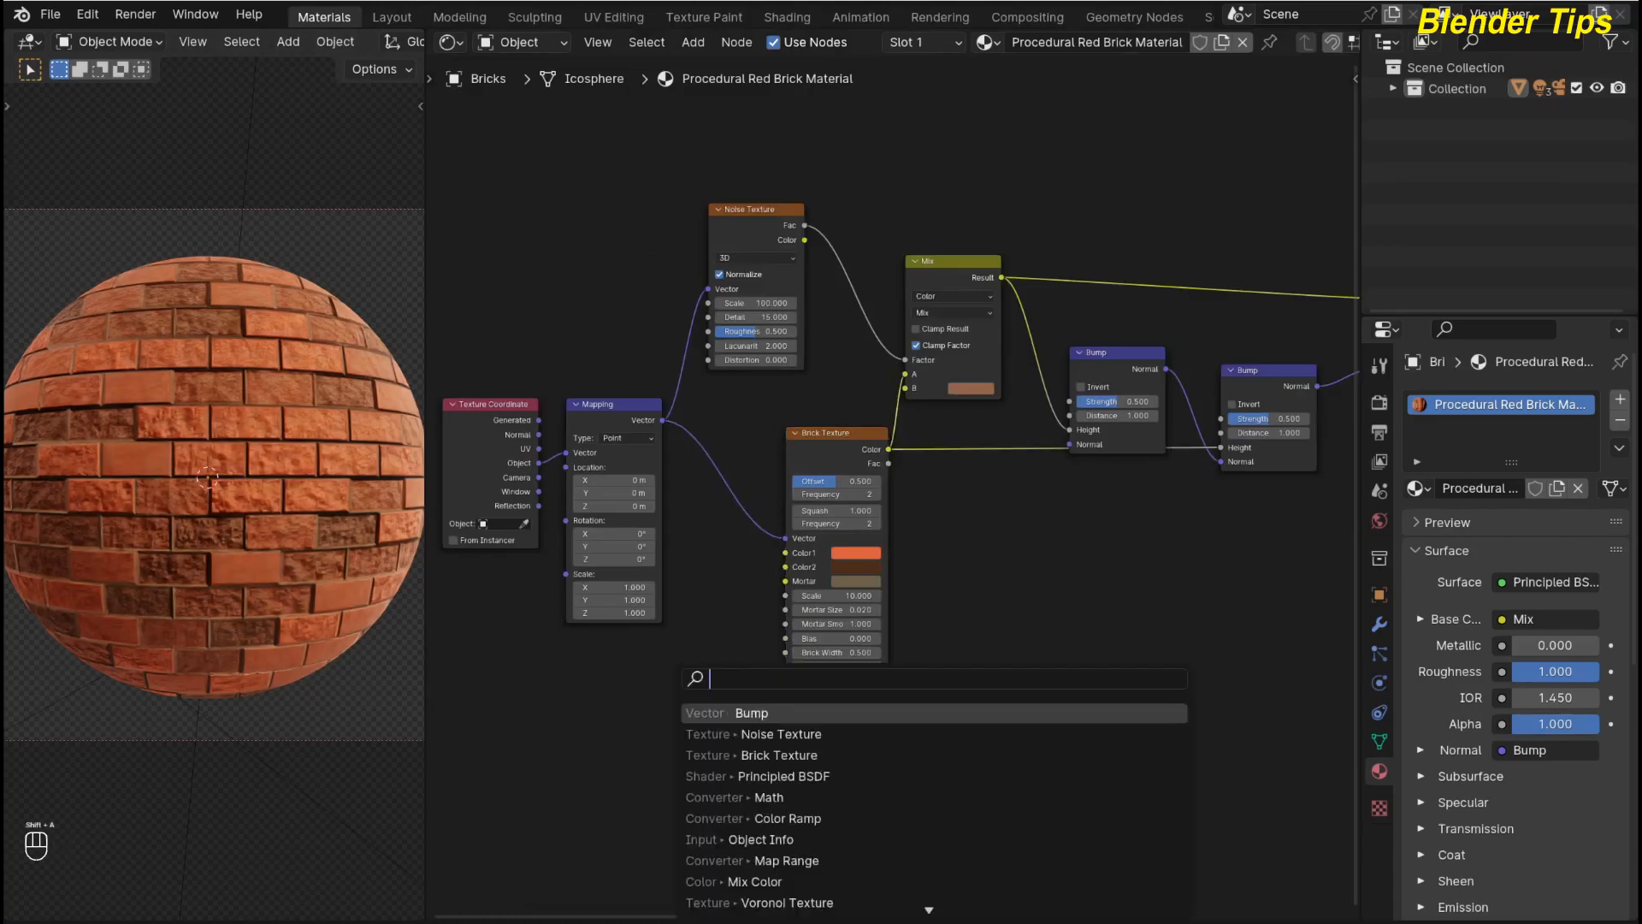
pyautogui.press('Return')
pyautogui.click(685, 633)
pyautogui.moveTo(829, 457); pyautogui.dragTo(878, 532)
pyautogui.moveTo(719, 637); pyautogui.dragTo(730, 625)
# - Connect the Mapping Vector to the new Noise Texture's Vector, and its Fac to the Brick Texture's Mortar Smooth
pyautogui.moveTo(663, 420); pyautogui.dragTo(682, 687)
pyautogui.moveTo(664, 418); pyautogui.dragTo(686, 694)
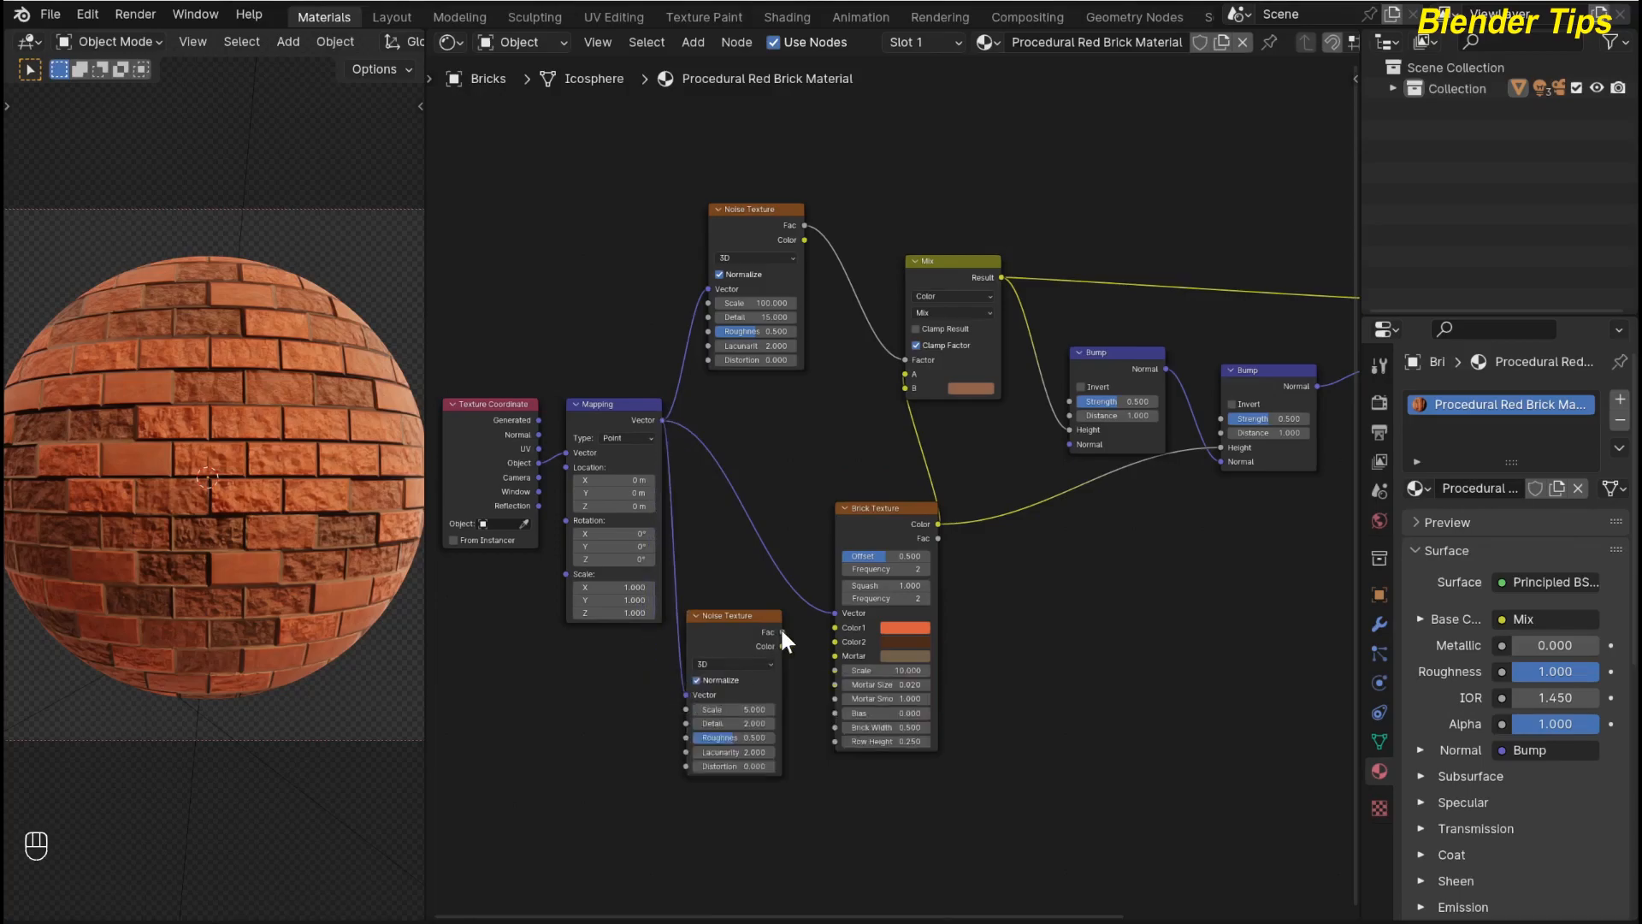
pyautogui.click(780, 627)
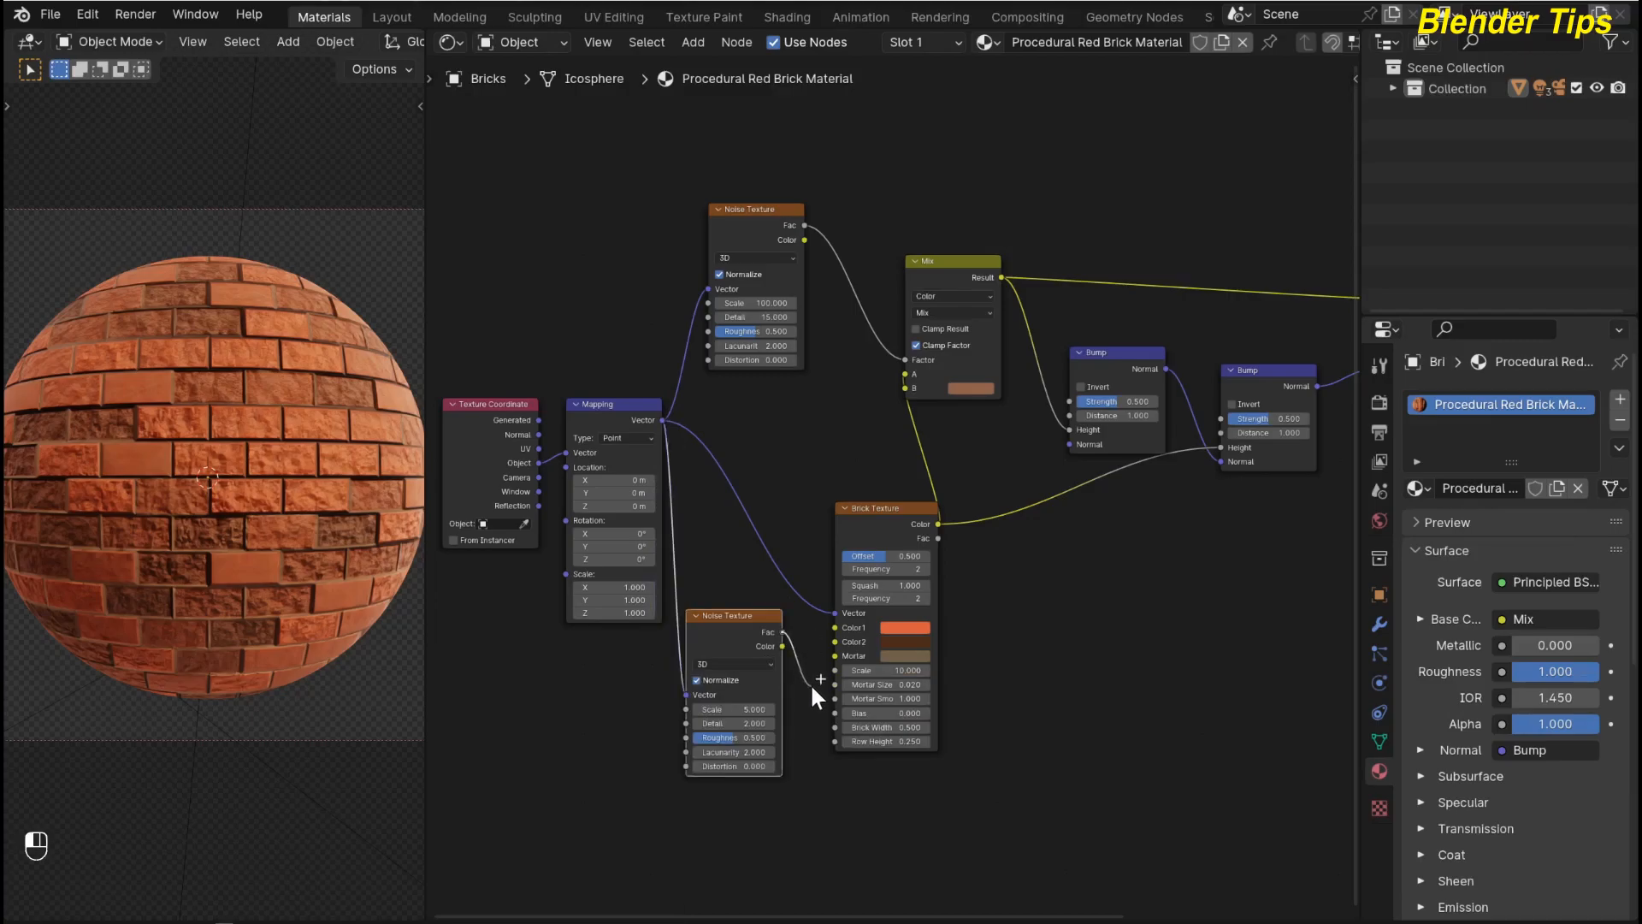
pyautogui.moveTo(828, 696); pyautogui.dragTo(829, 696)
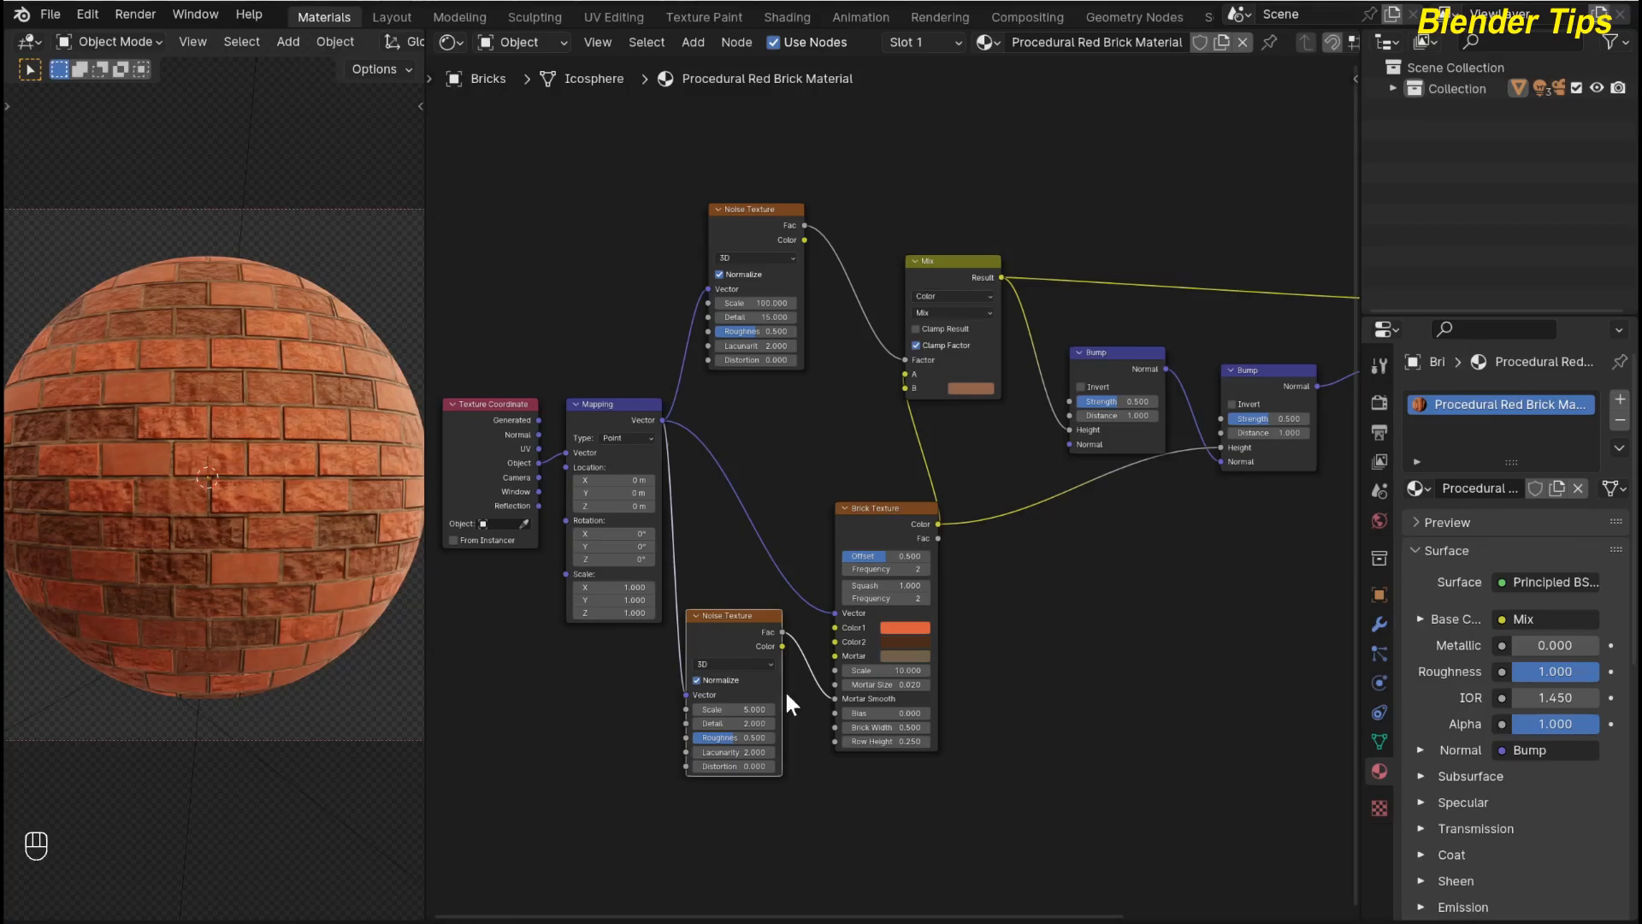
# - Set the new Noise Texture's Scale to 100 and Detail to 15, and inspect the bricks on the sphere up close
pyautogui.click(735, 709)
pyautogui.write('100')
pyautogui.moveTo(735, 724); pyautogui.dragTo(856, 724)
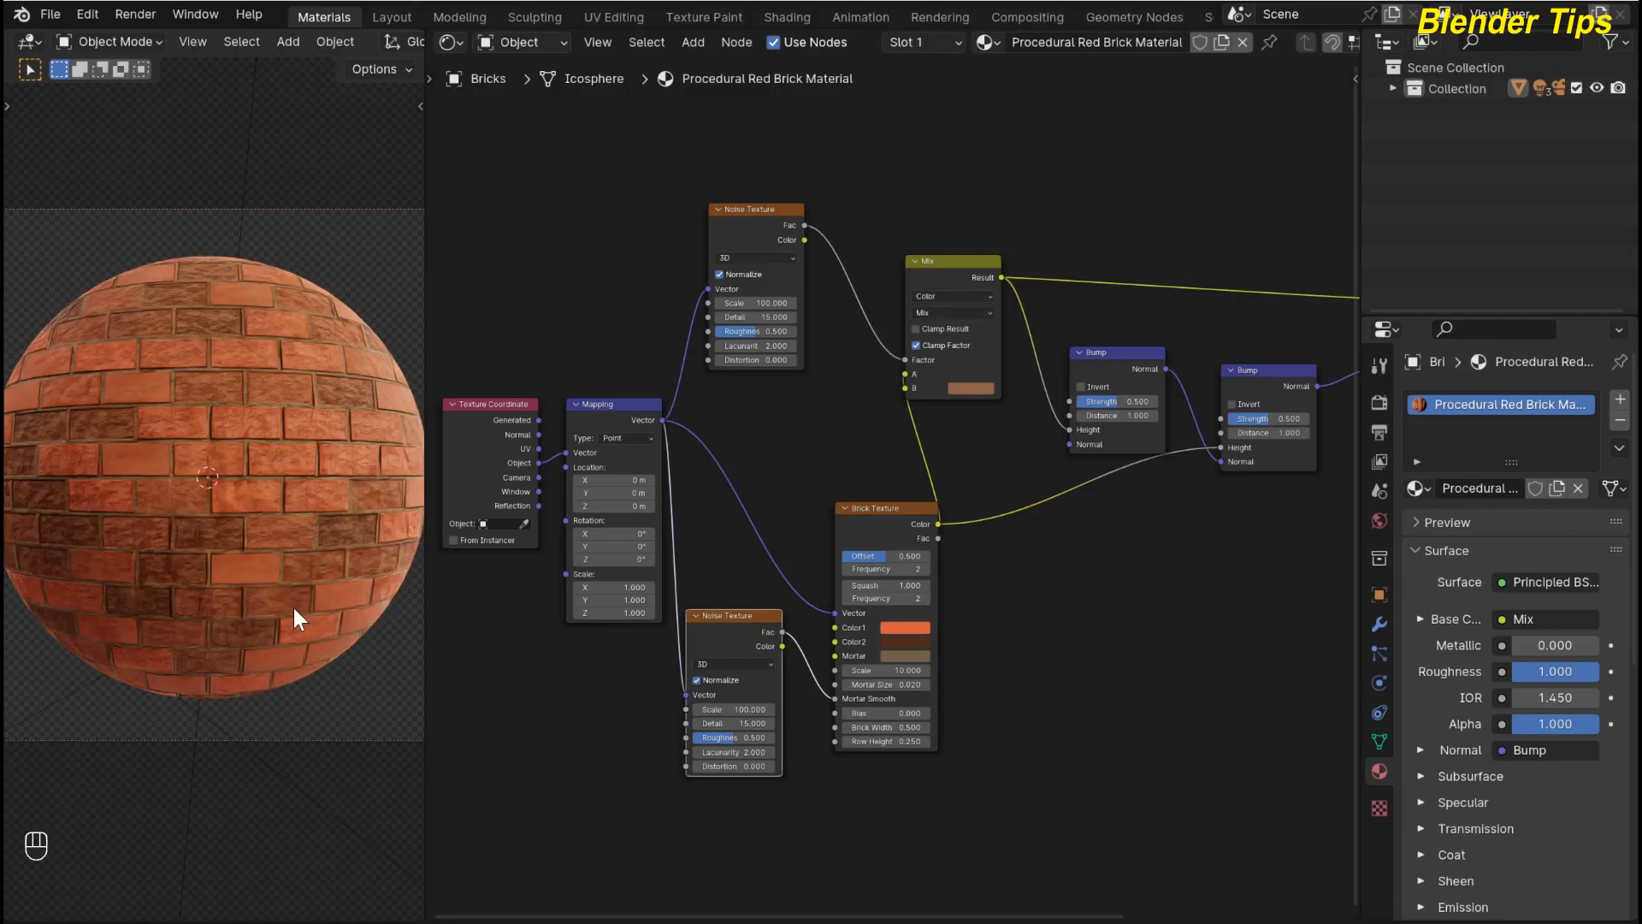
pyautogui.scroll(5, 259, 483)
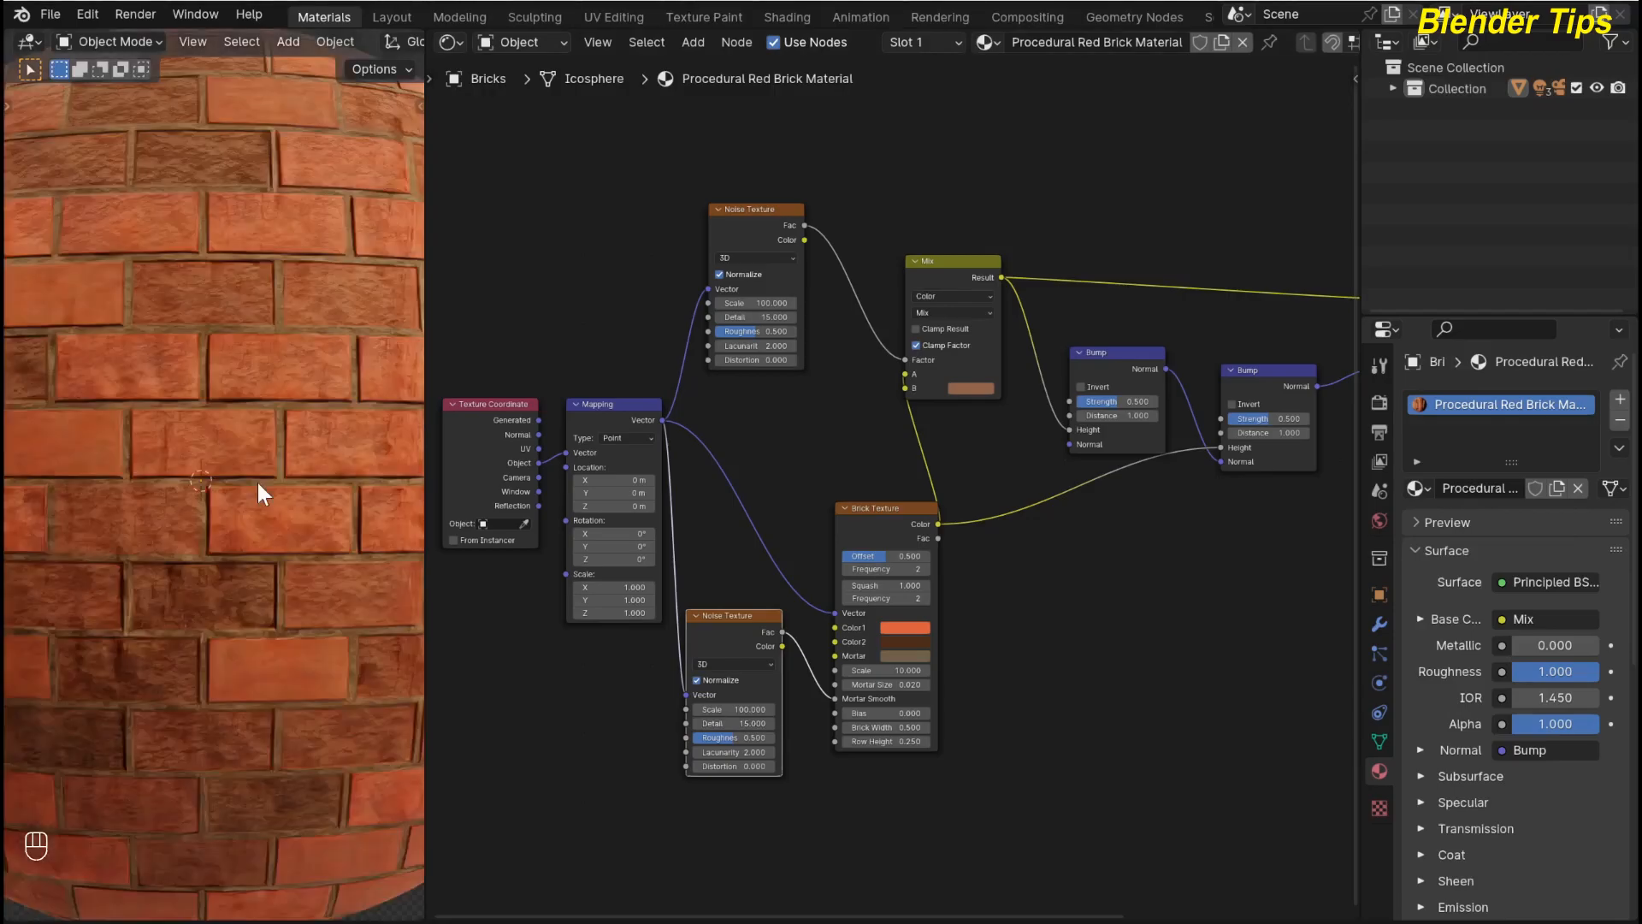
pyautogui.press('KP_0')
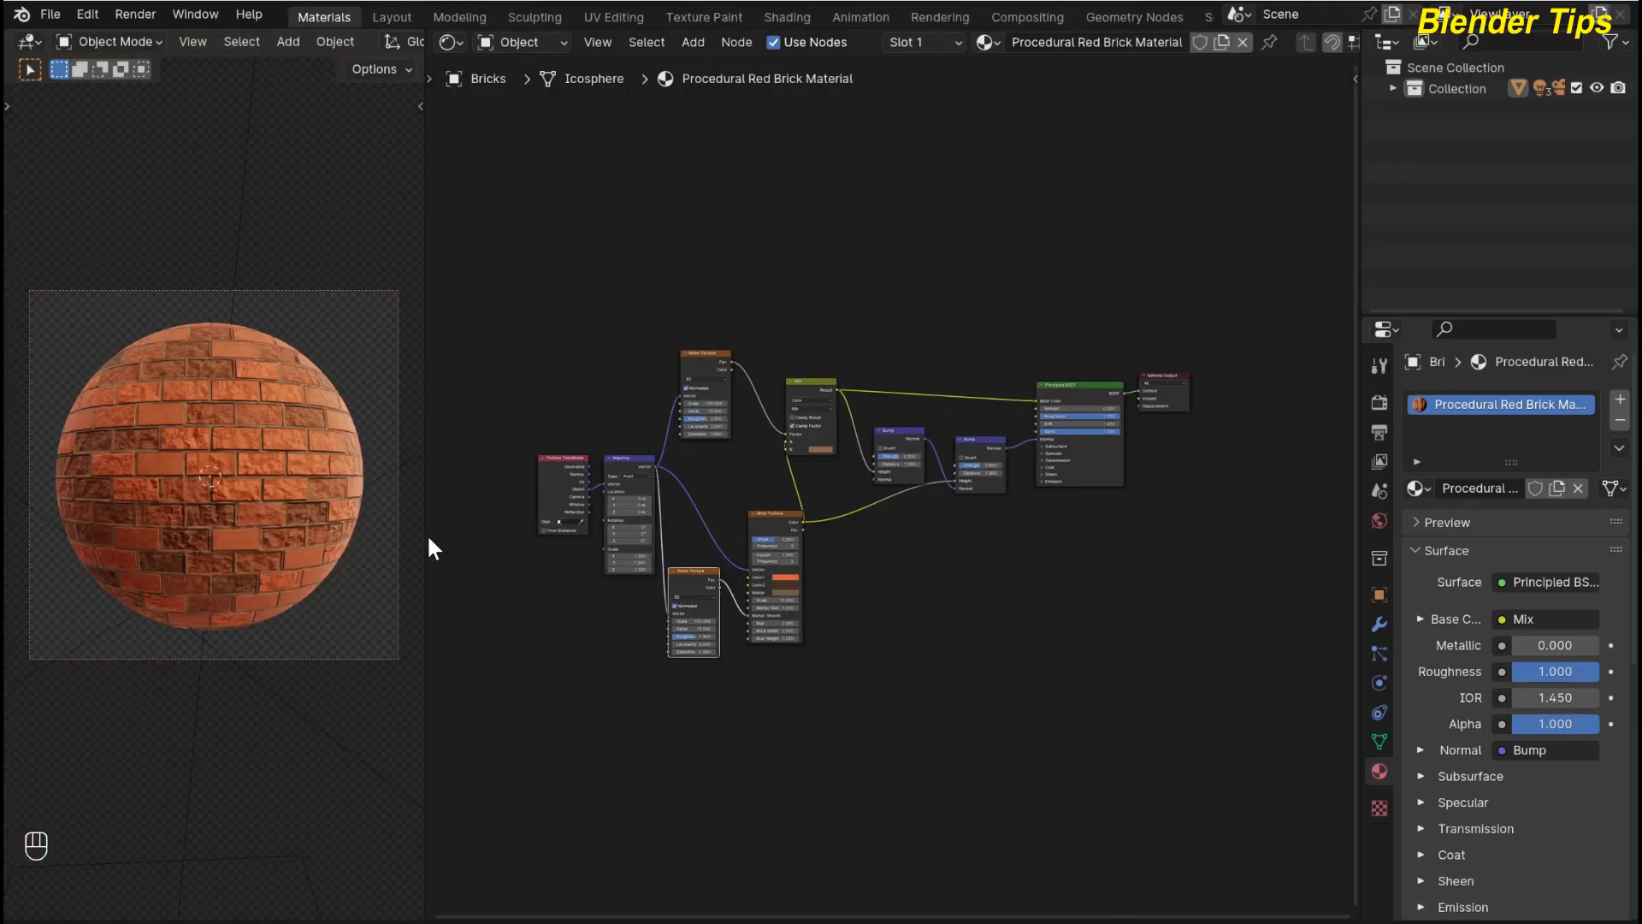
# - Move the Principled BSDF upward and connect the Brick Texture's Fac to the Material Output's Displacement
pyautogui.moveTo(1073, 418); pyautogui.dragTo(1042, 418, button='middle')
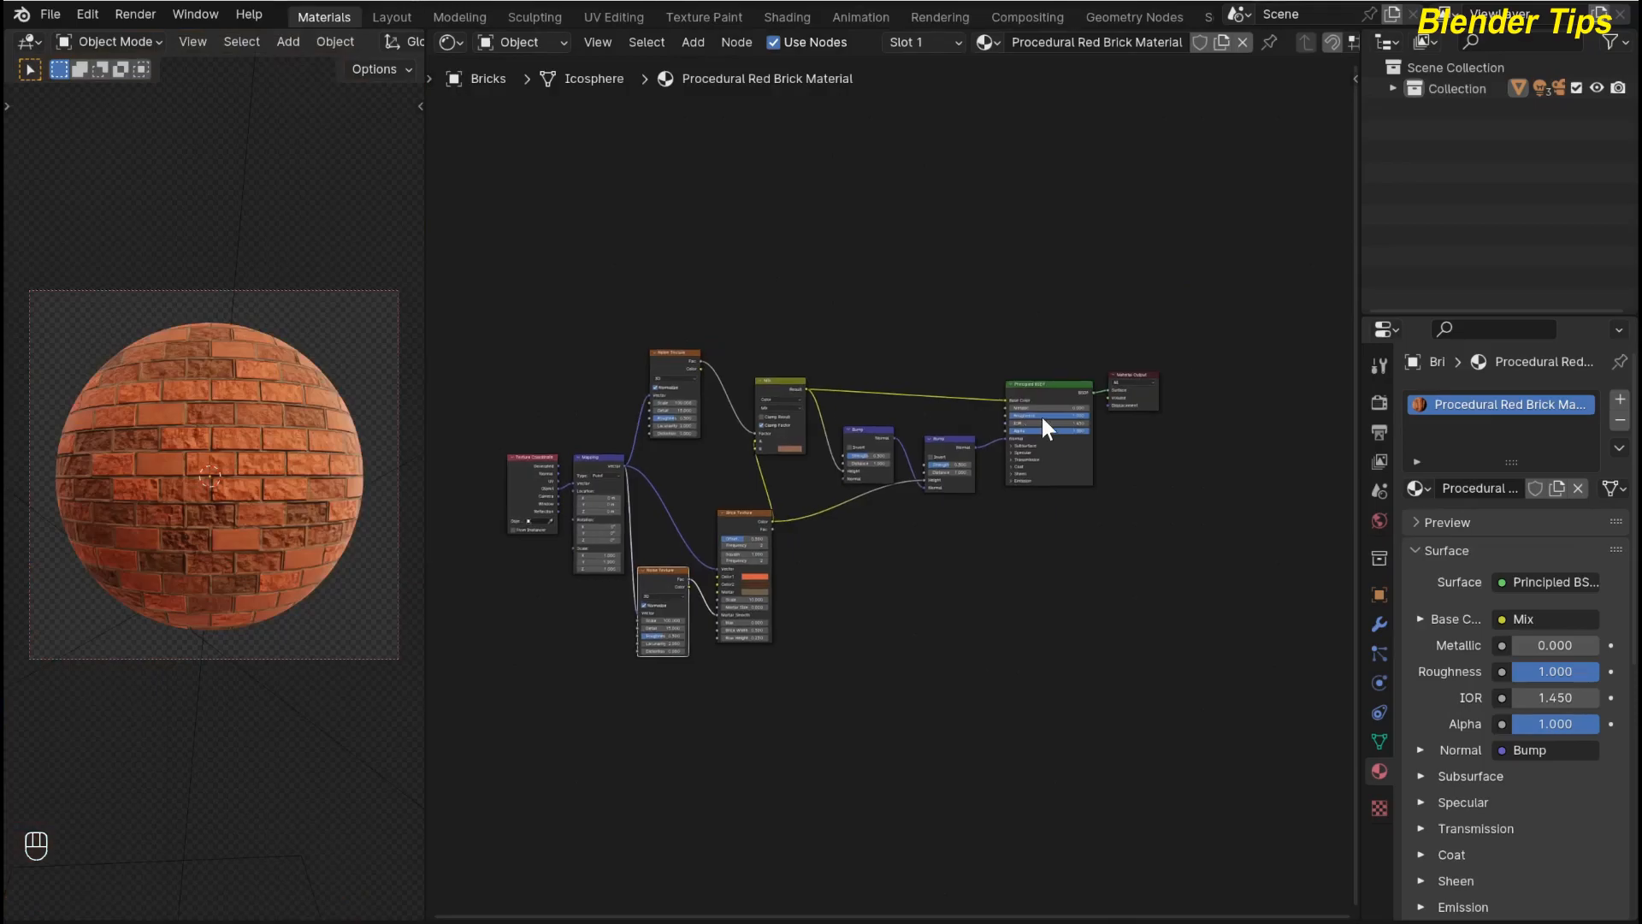
pyautogui.moveTo(1049, 402); pyautogui.dragTo(1042, 345)
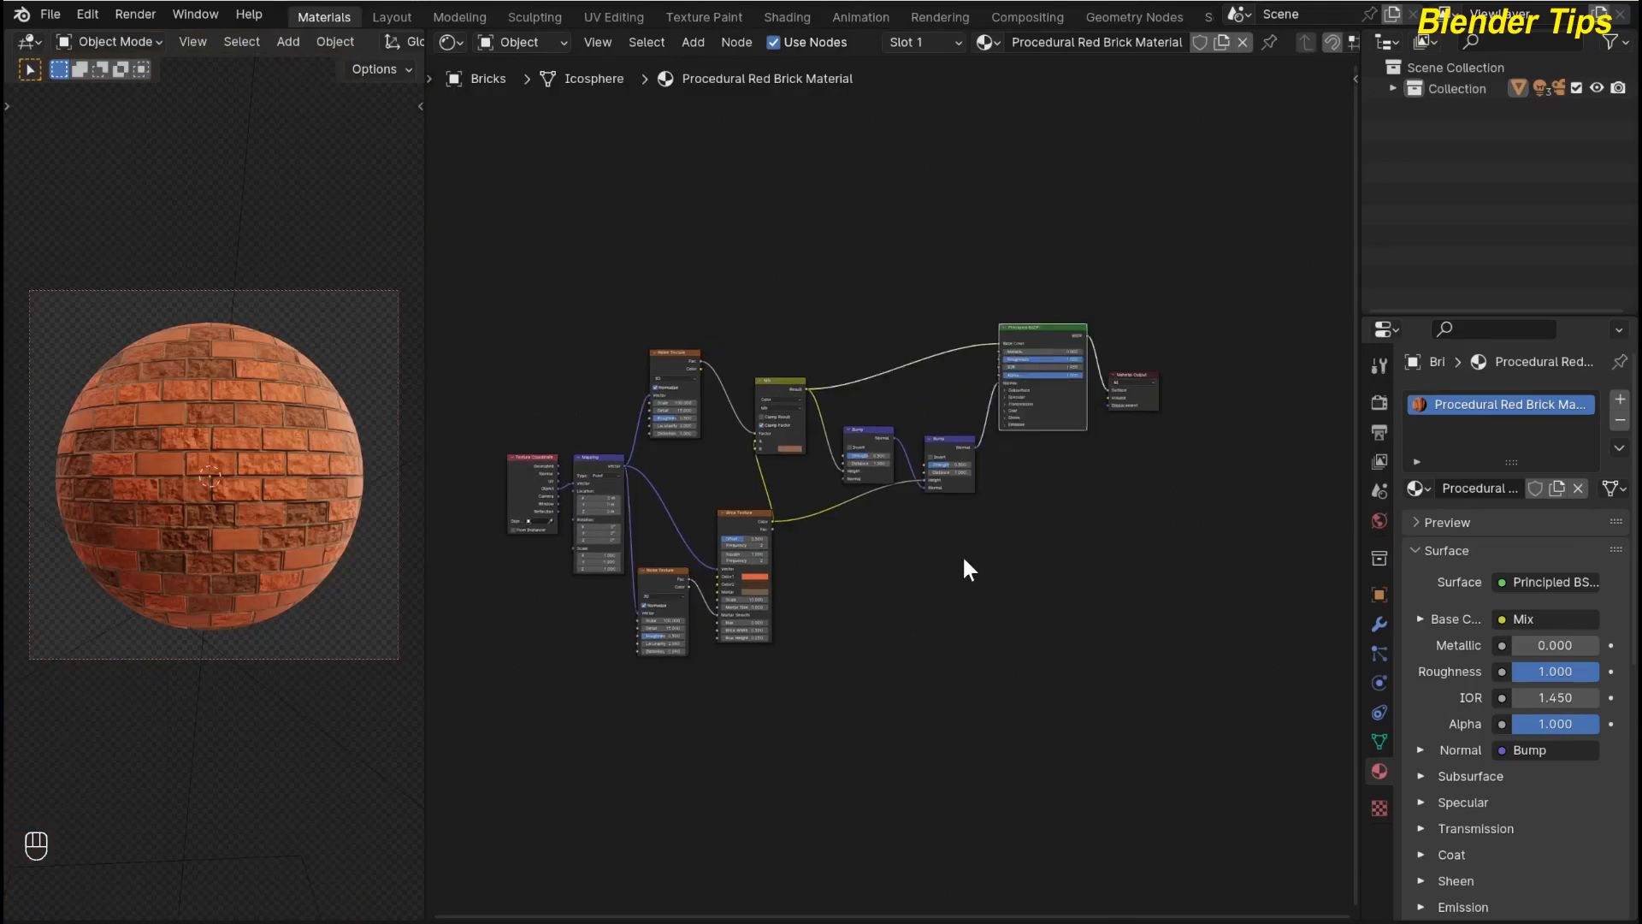
pyautogui.scroll(2, 879, 612)
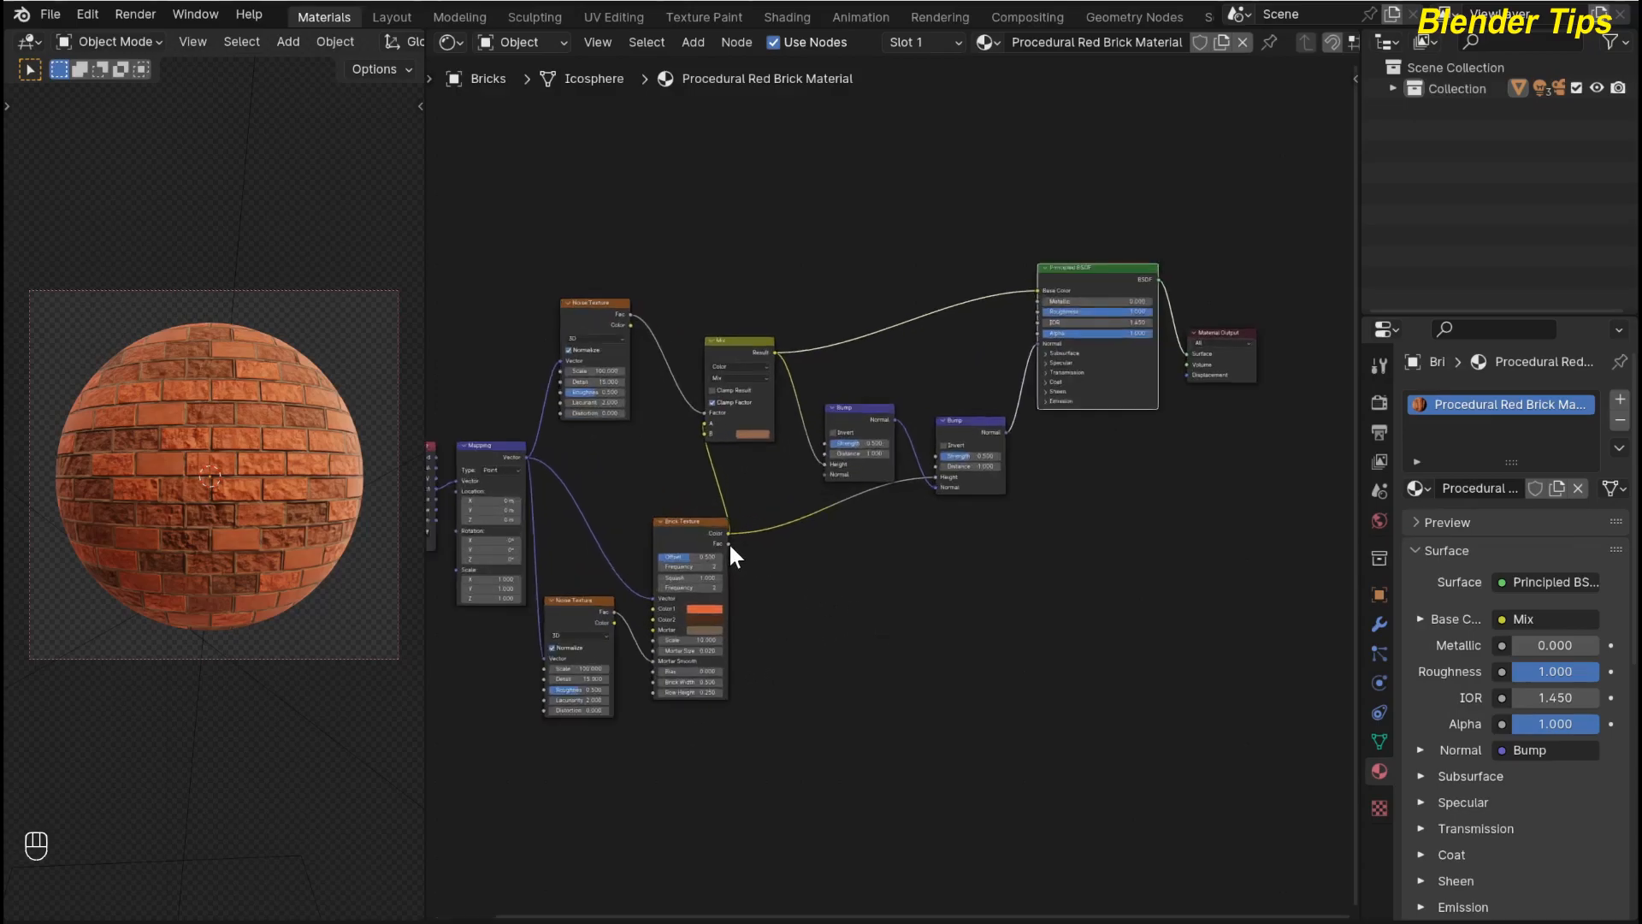
pyautogui.moveTo(728, 543); pyautogui.dragTo(1187, 374)
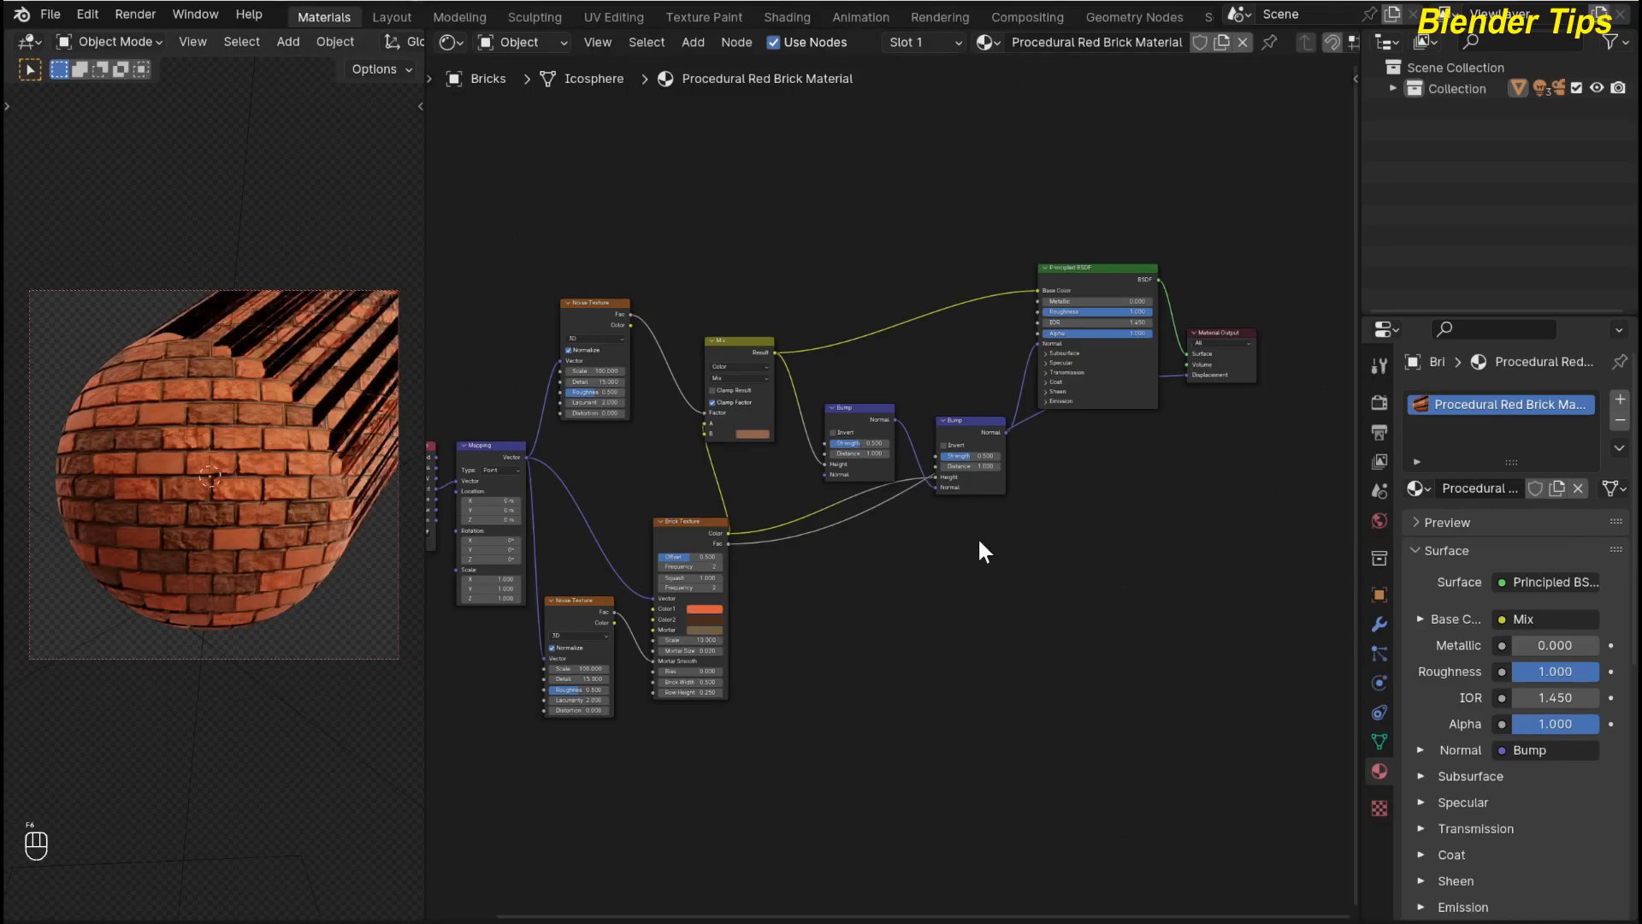
# - Reposition the Material Output node below the Principled BSDF so its Displacement link runs clear of the Bump nodes
pyautogui.click(1245, 359)
pyautogui.moveTo(1251, 376); pyautogui.dragTo(1214, 678)
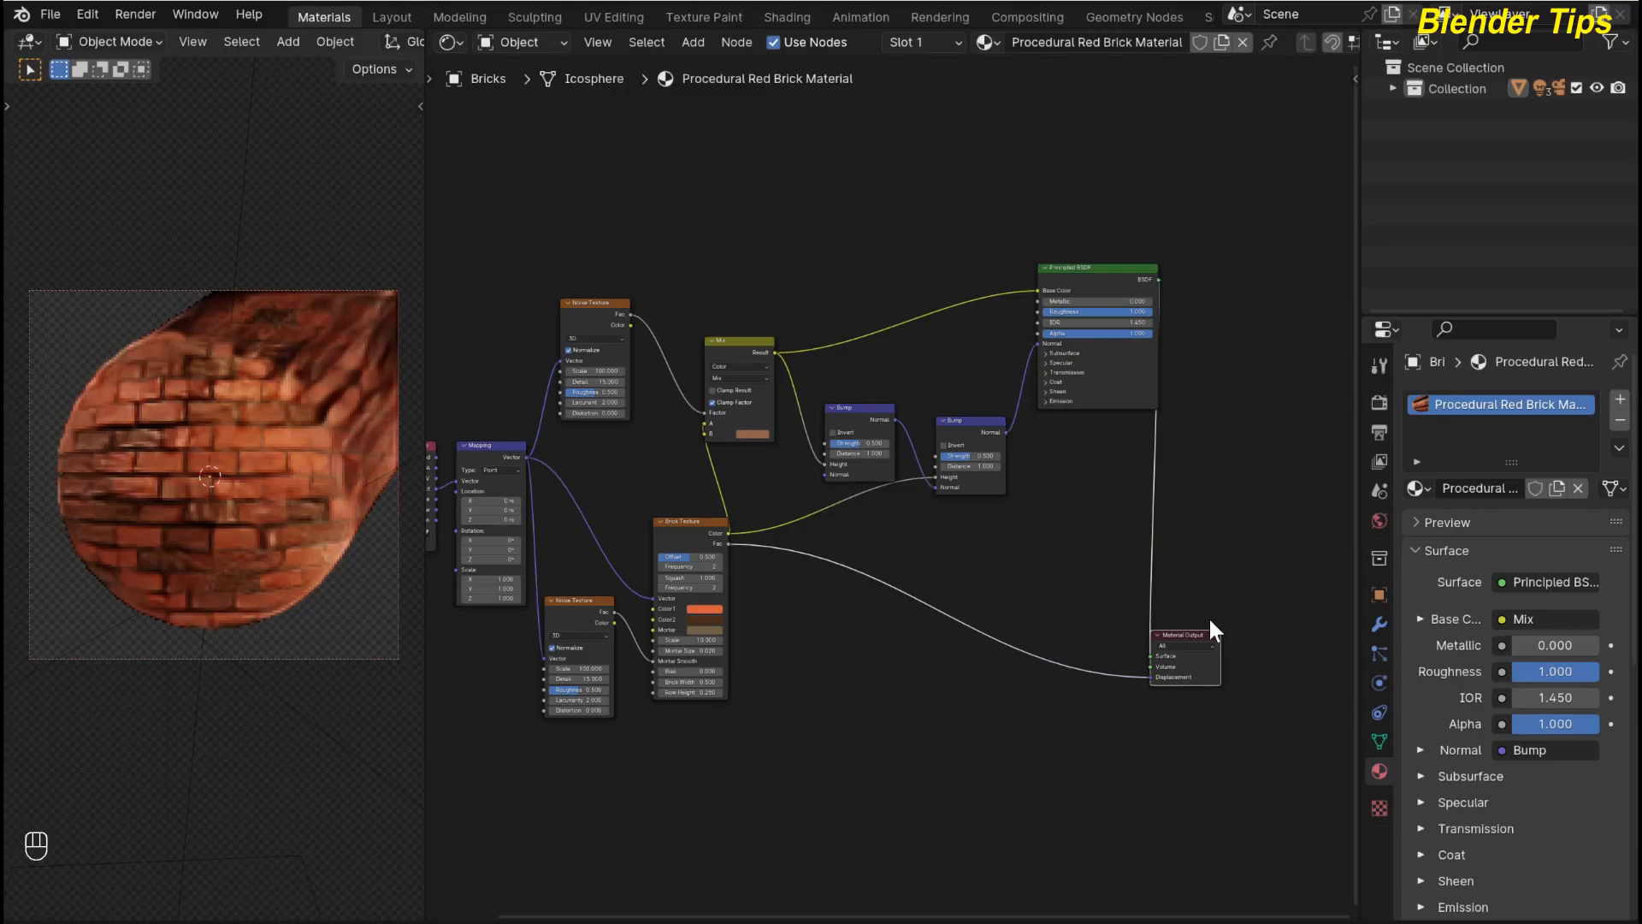
pyautogui.moveTo(1180, 668); pyautogui.dragTo(1213, 619)
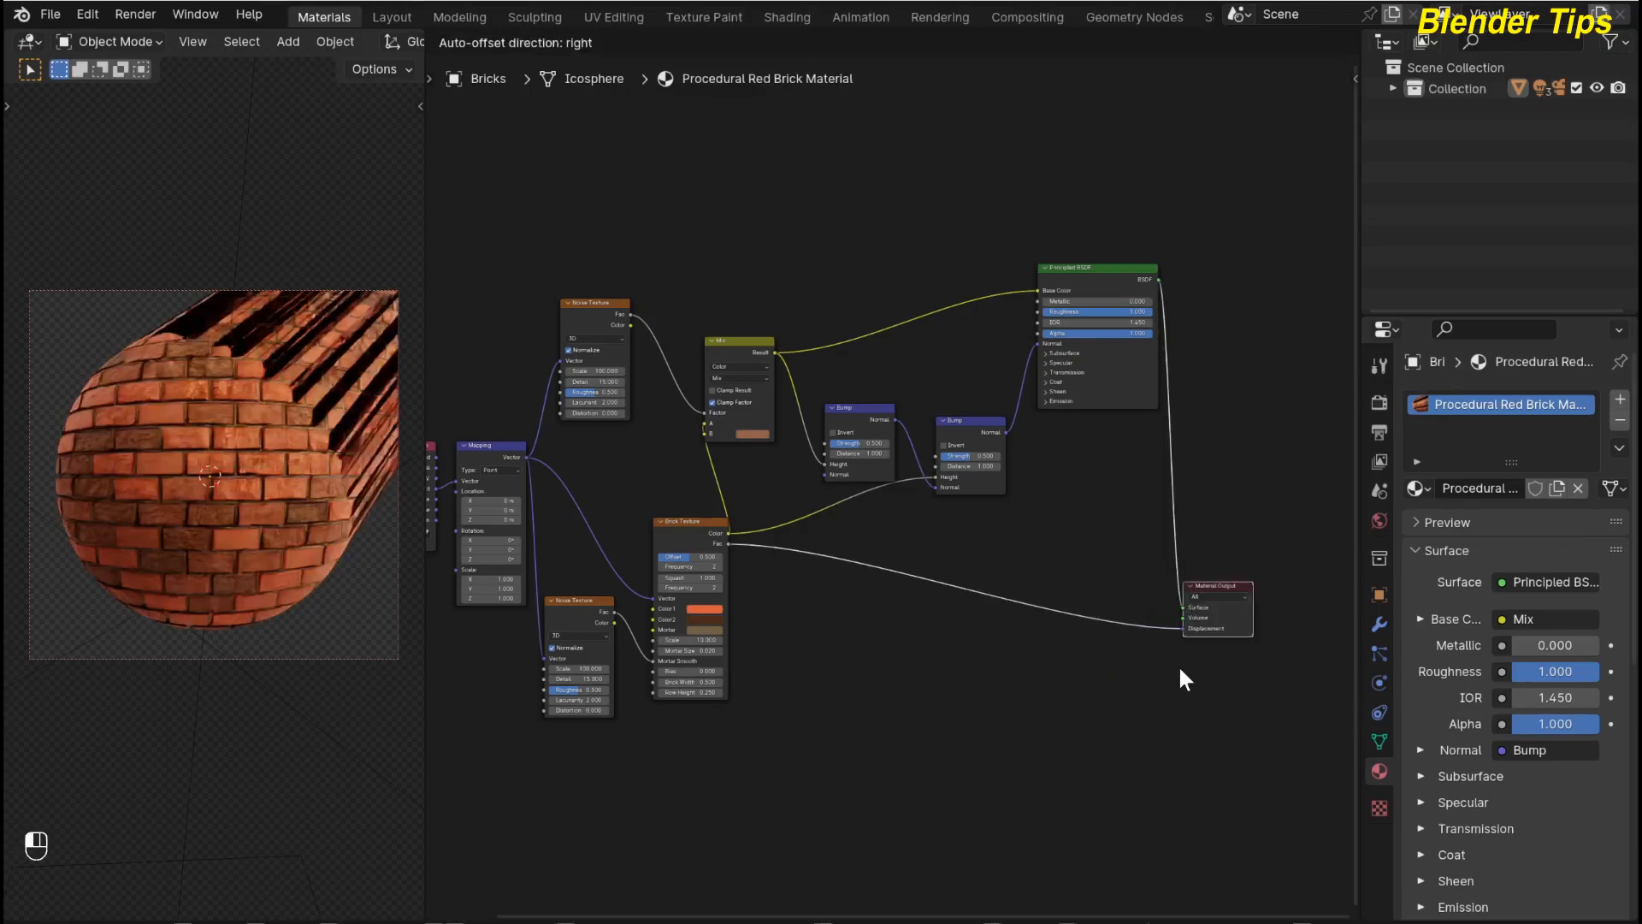
pyautogui.moveTo(1180, 669); pyautogui.dragTo(1180, 668)
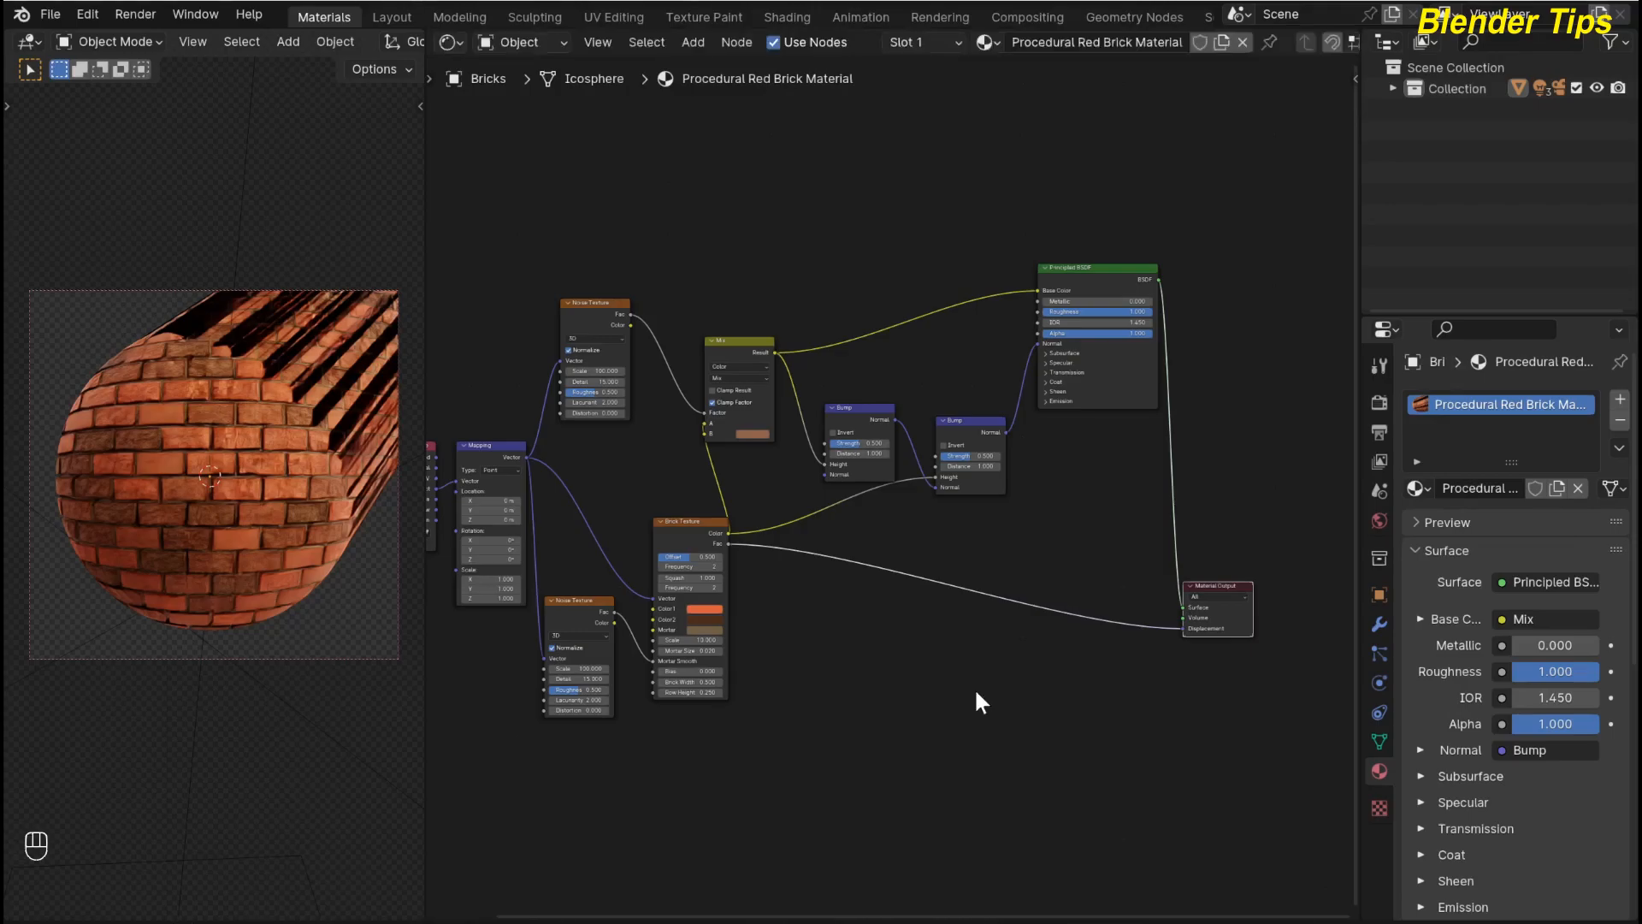
# - Insert a Displacement node between the Brick Texture's Fac and the Material Output's Displacement, and reduce its Scale
pyautogui.hotkey('shift', 'a')
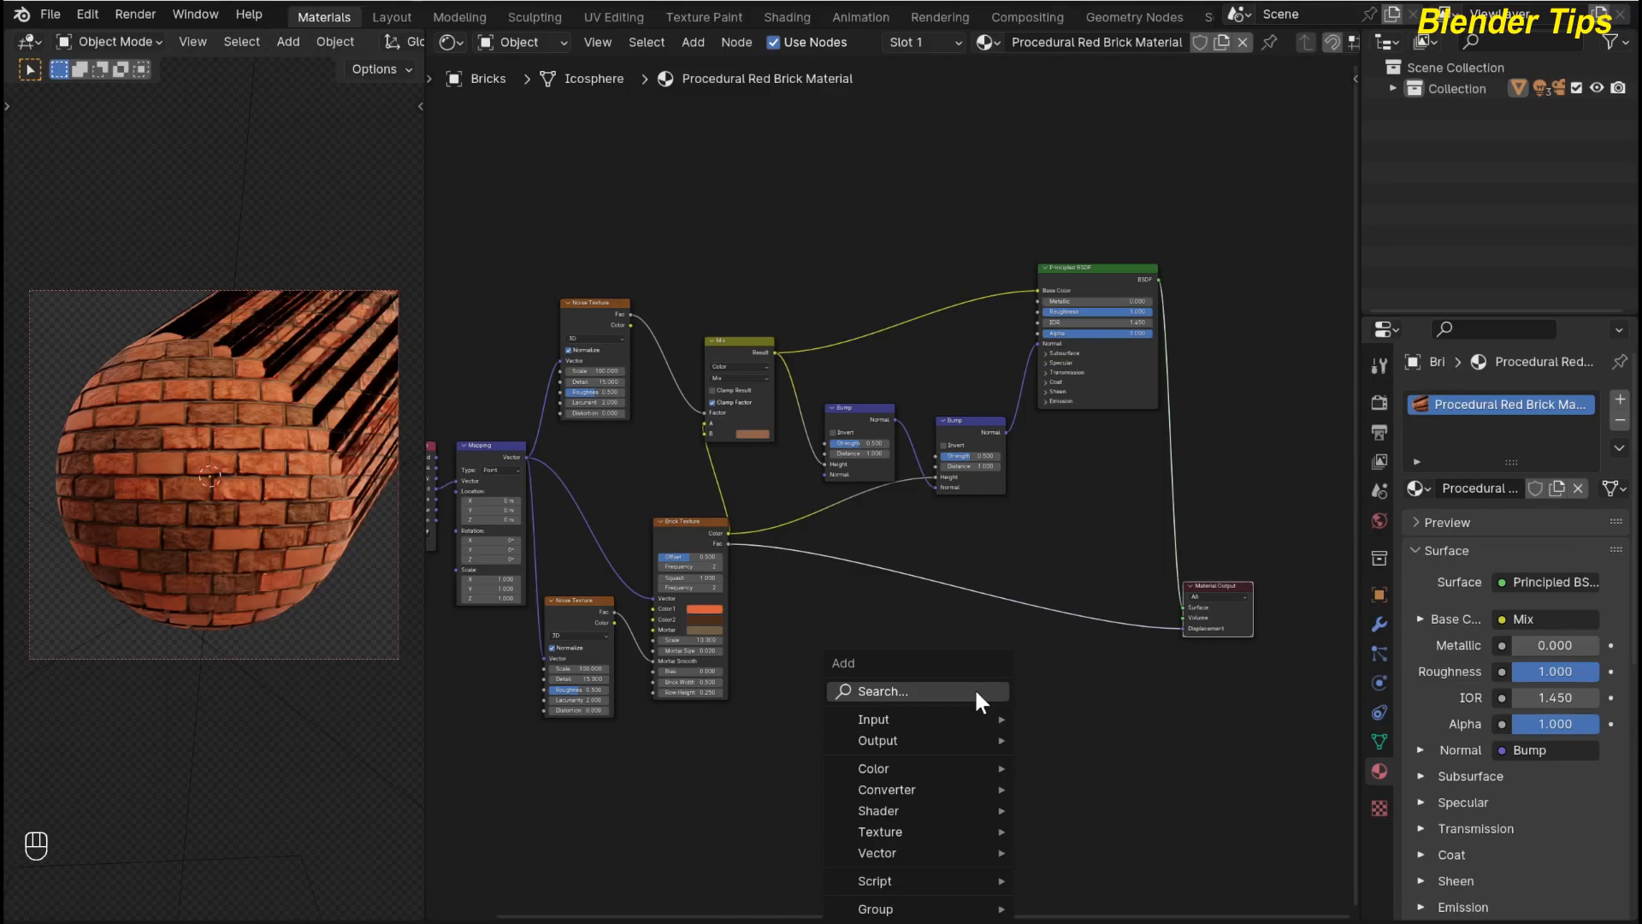
pyautogui.click(976, 691)
pyautogui.write('dis')
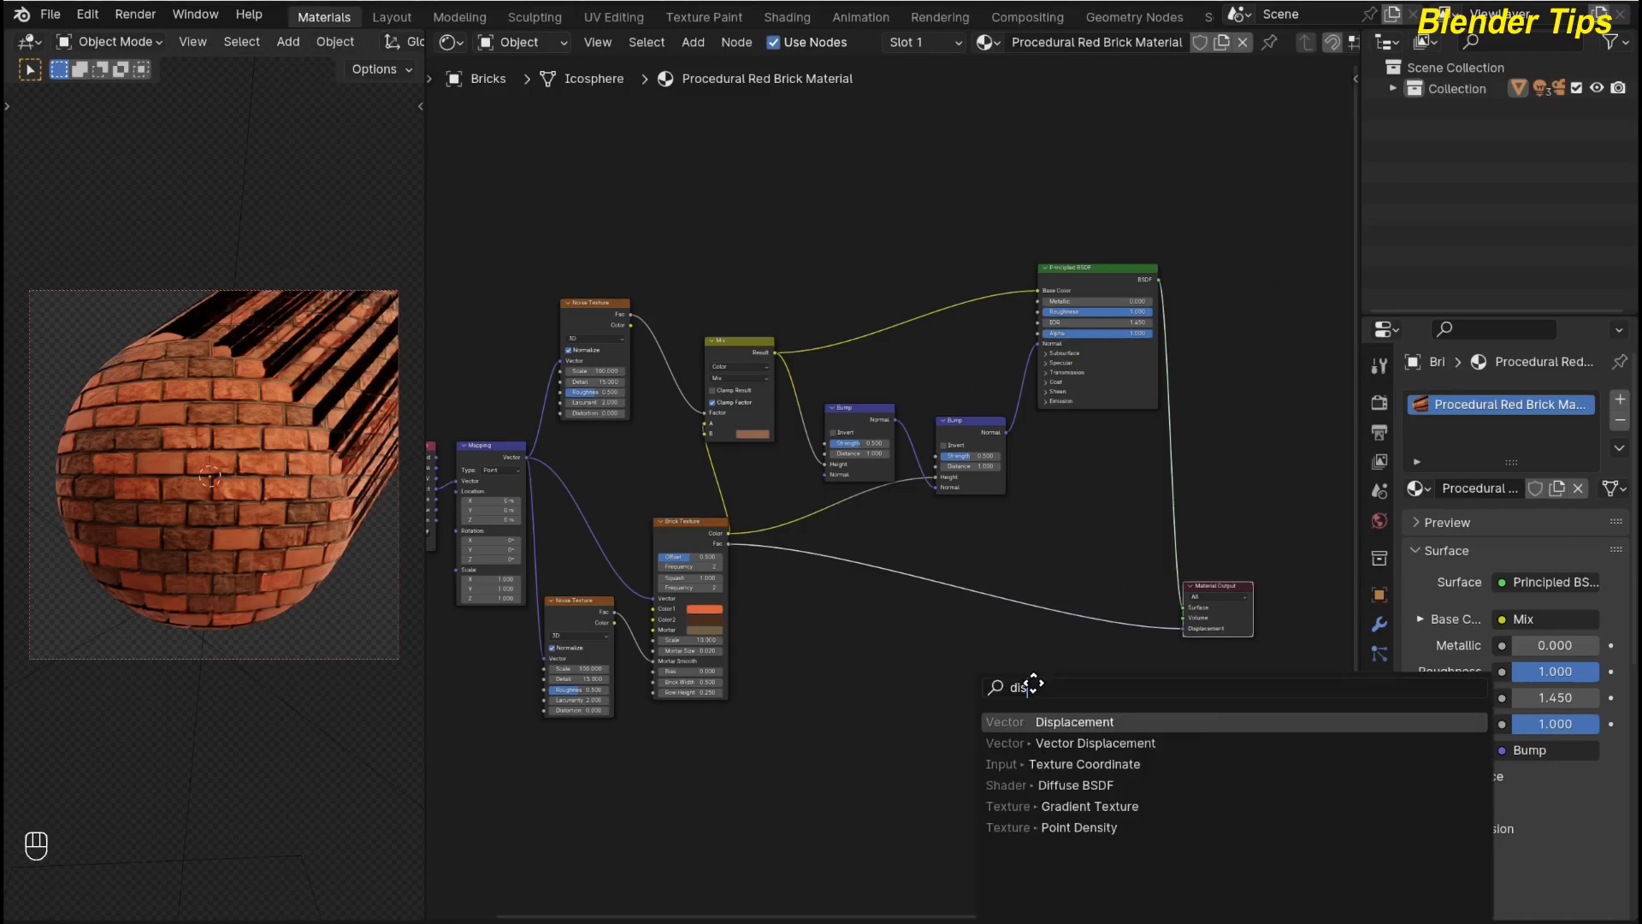
pyautogui.press('Return')
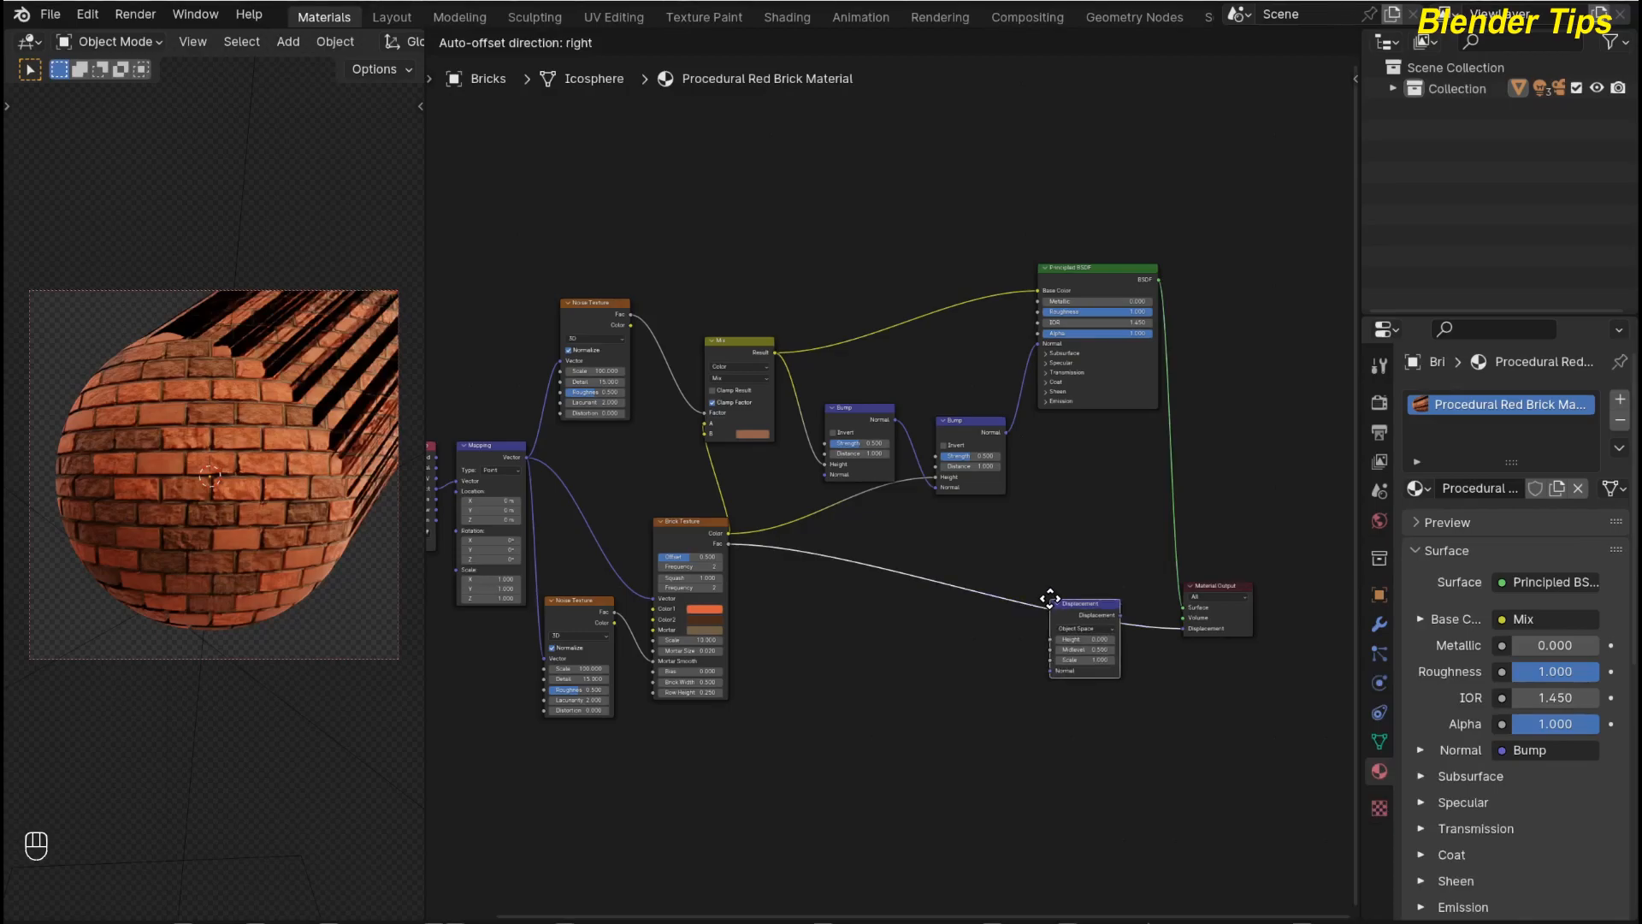
pyautogui.click(1051, 597)
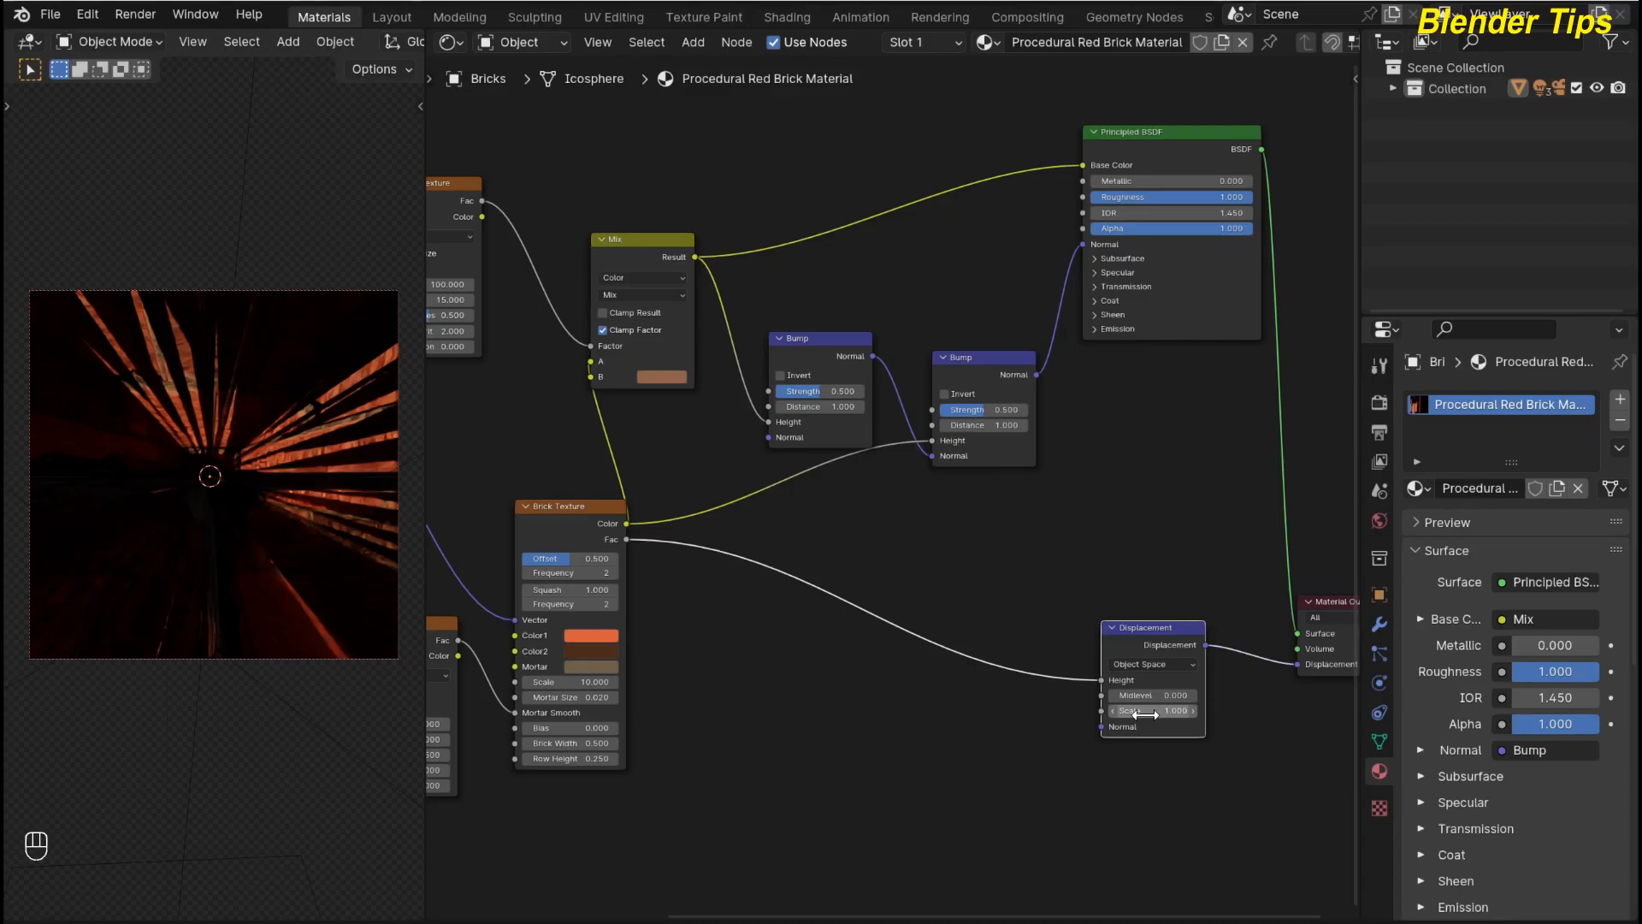
pyautogui.click(1154, 711)
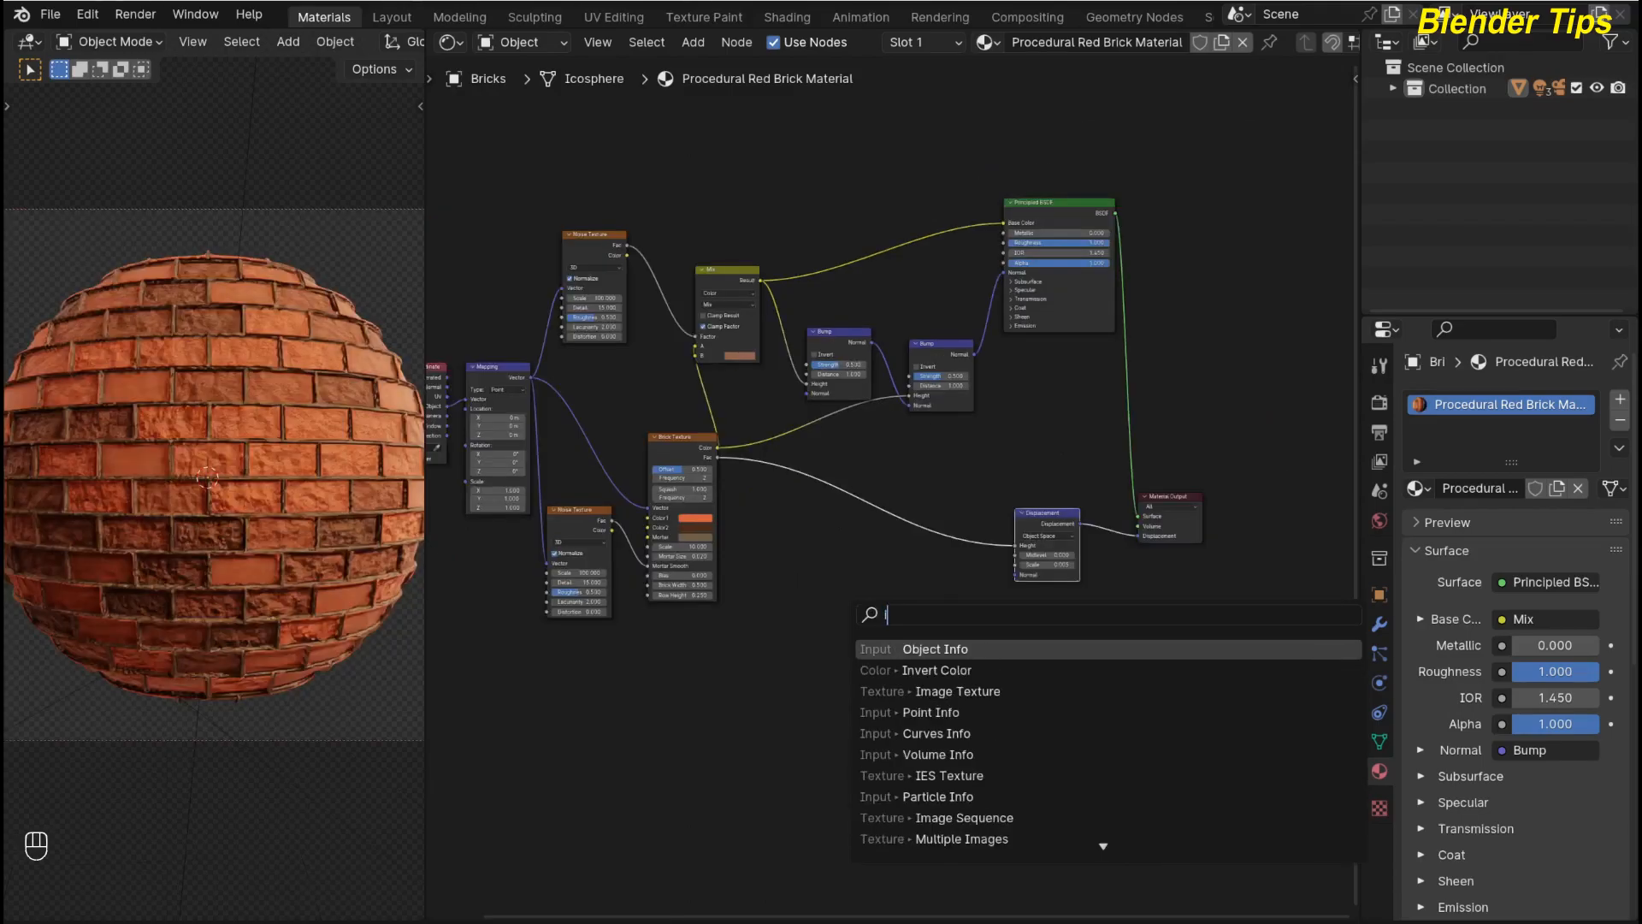
# - Insert an Invert Color node between the Brick Texture's Fac and the Displacement node's Height
pyautogui.write('nv')
pyautogui.press('Return')
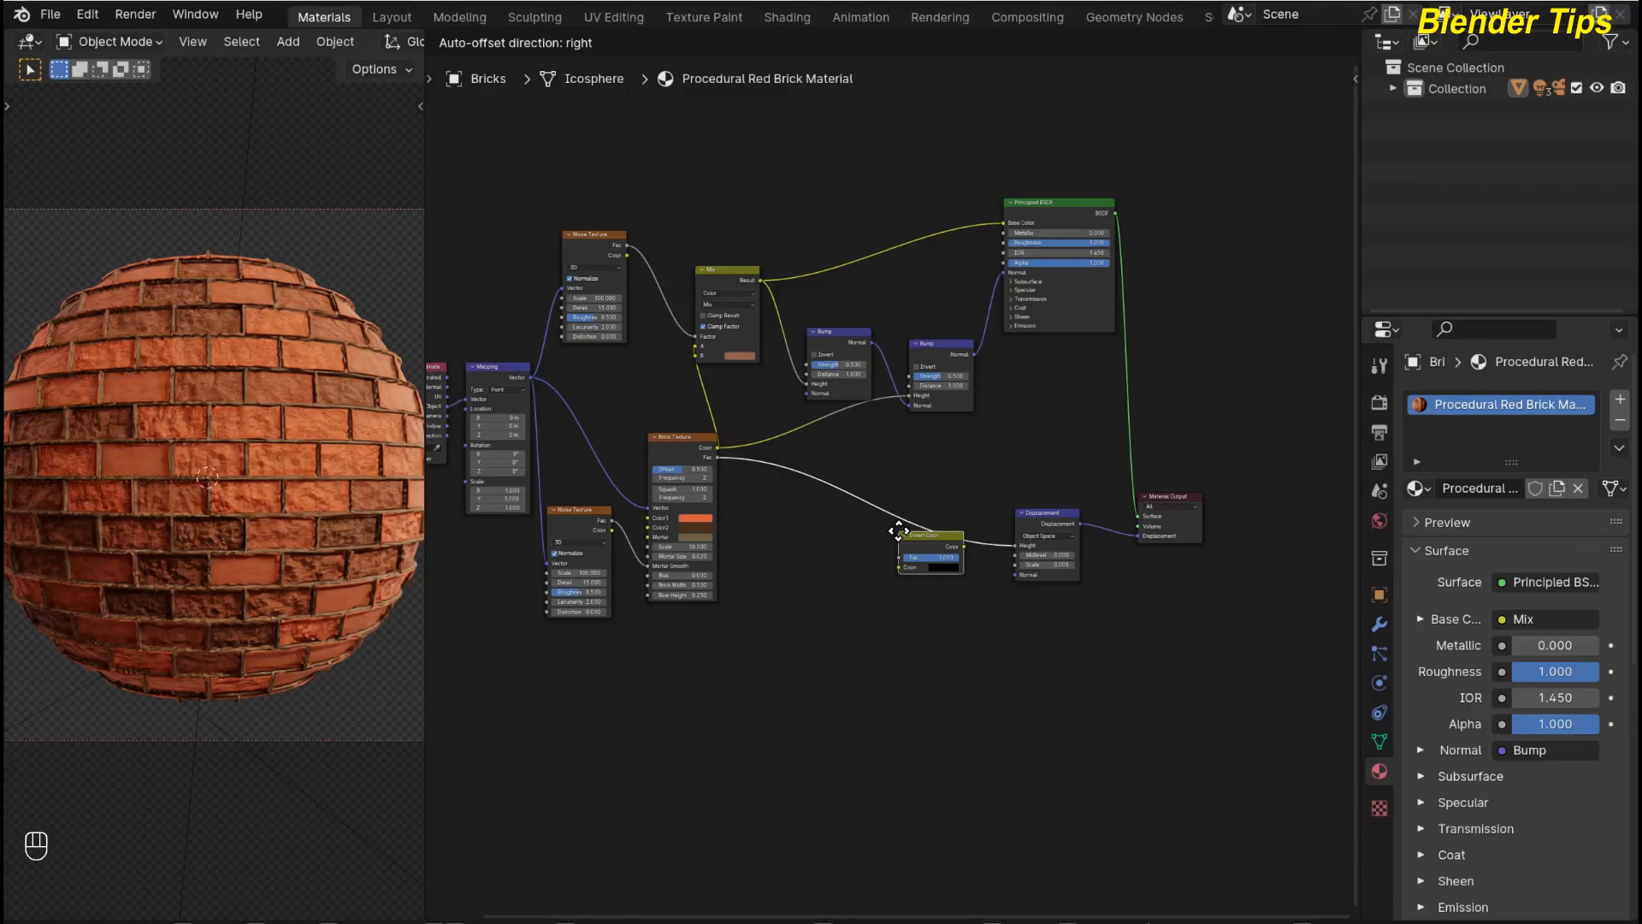
pyautogui.click(898, 532)
pyautogui.scroll(-1, 860, 689)
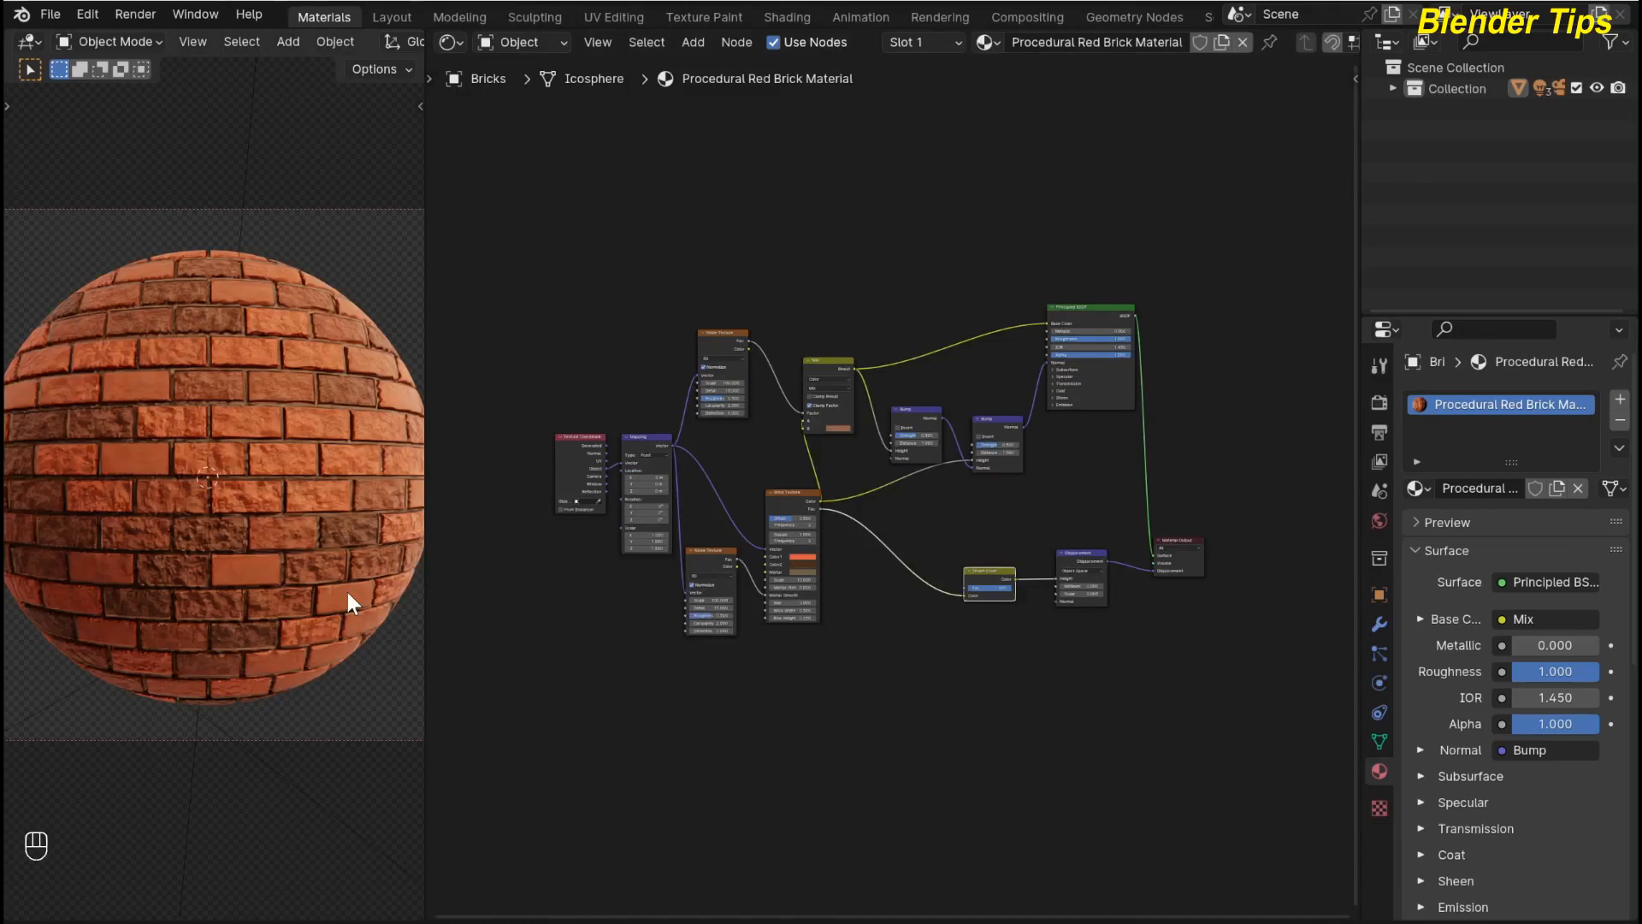
# - Render the brick sphere as a still image and examine the bricks and mortar joints up close
pyautogui.press('F12')
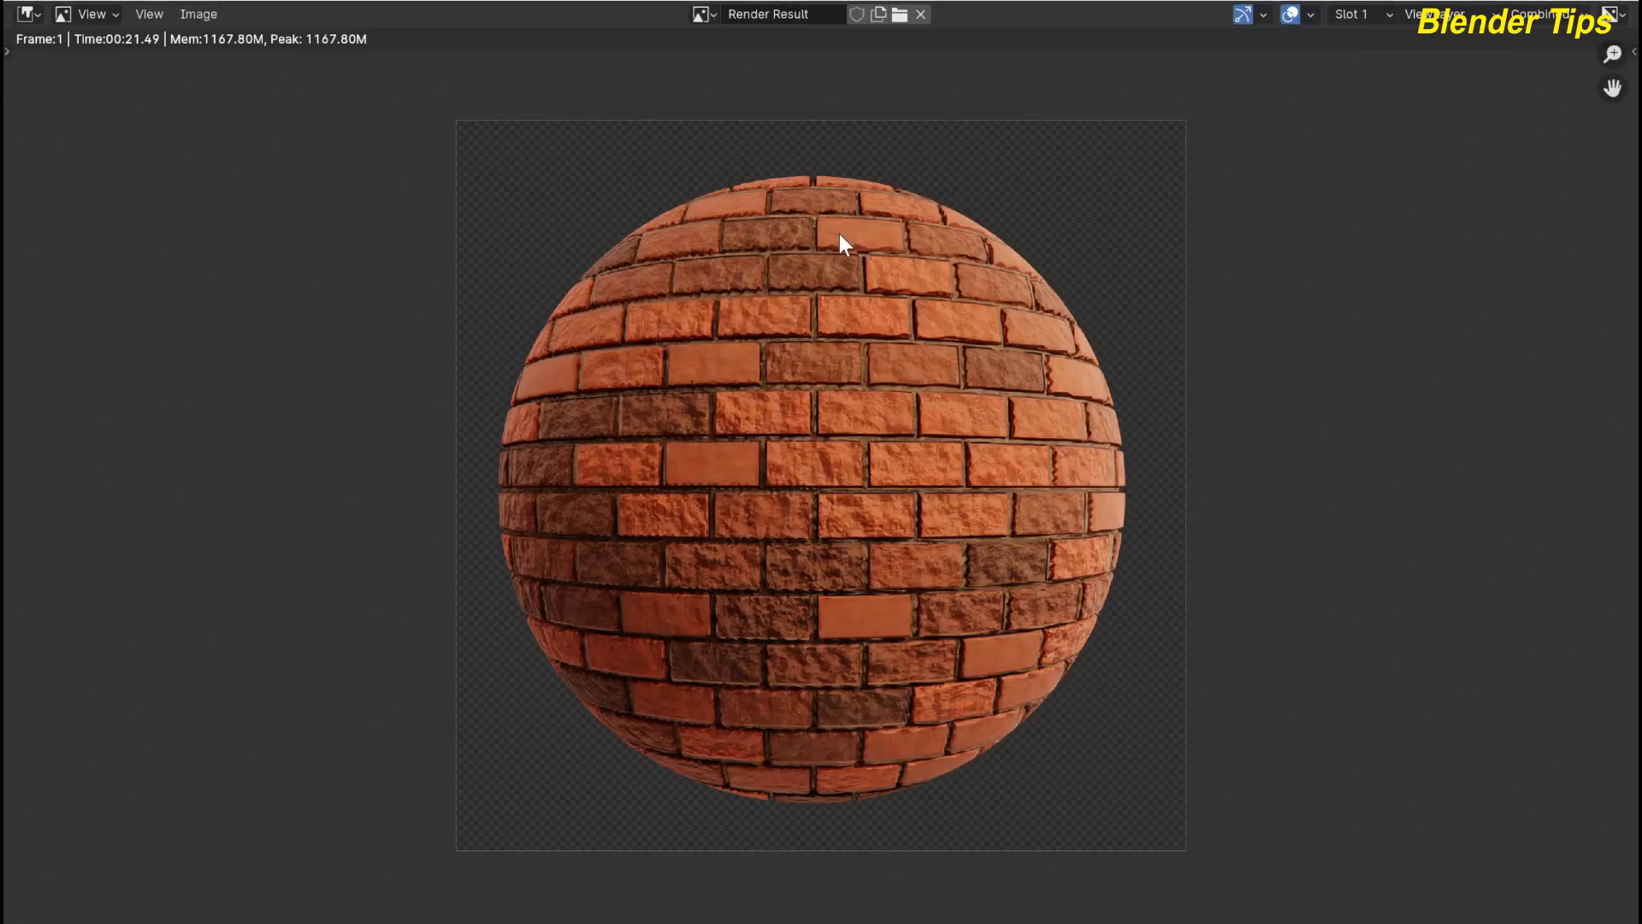
pyautogui.scroll(3, 840, 234)
pyautogui.scroll(-4, 839, 234)
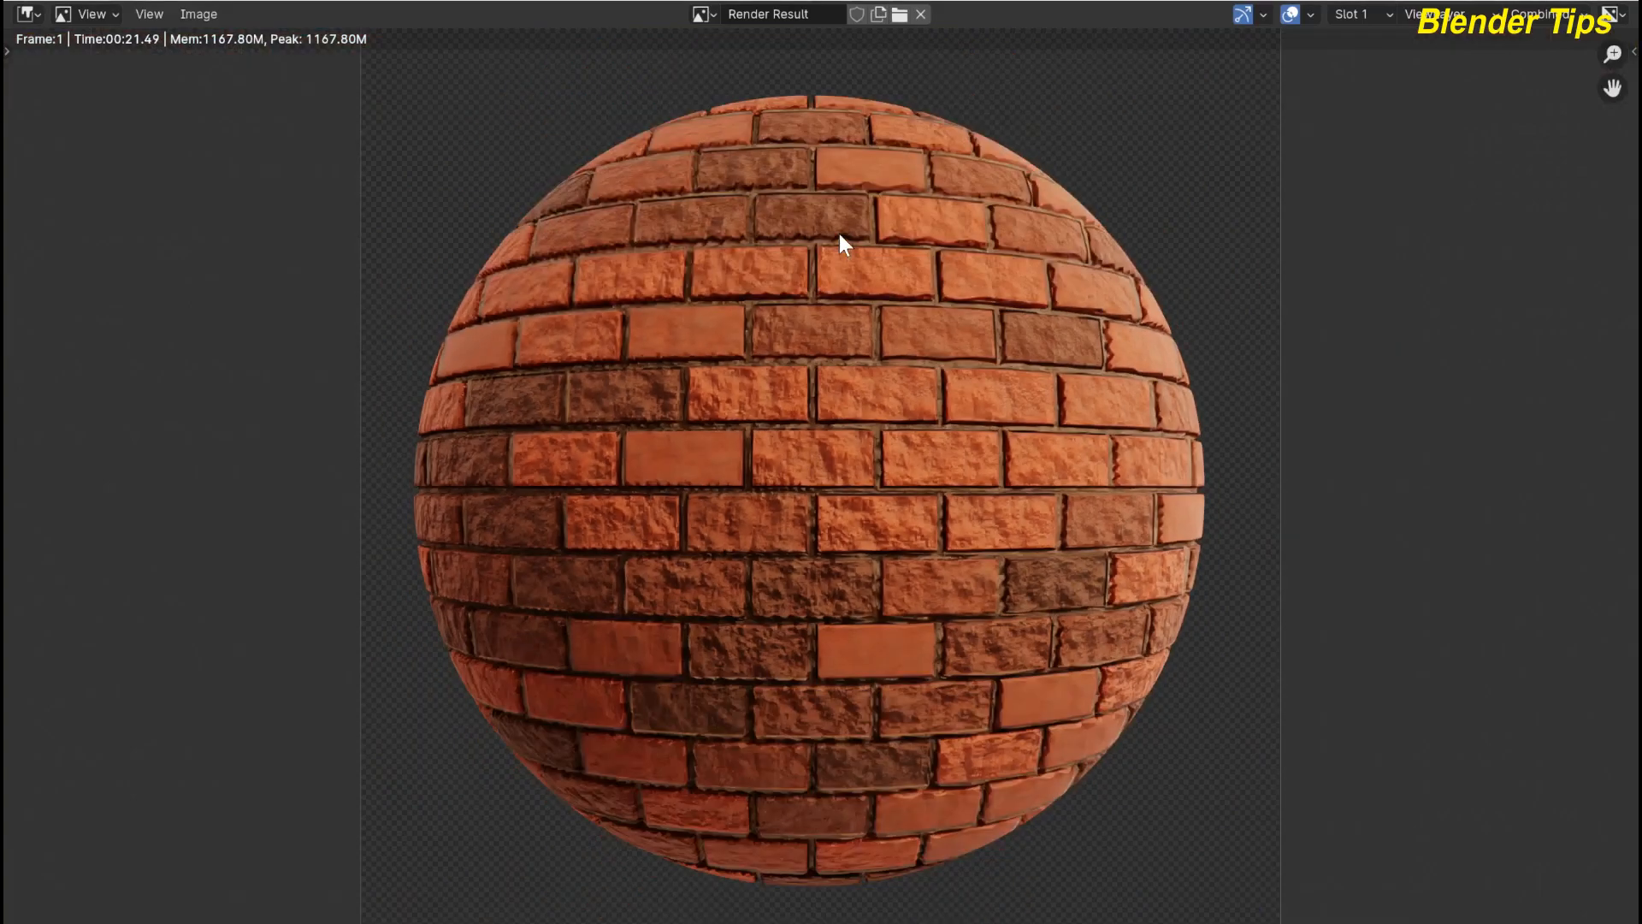
pyautogui.scroll(2, 932, 356)
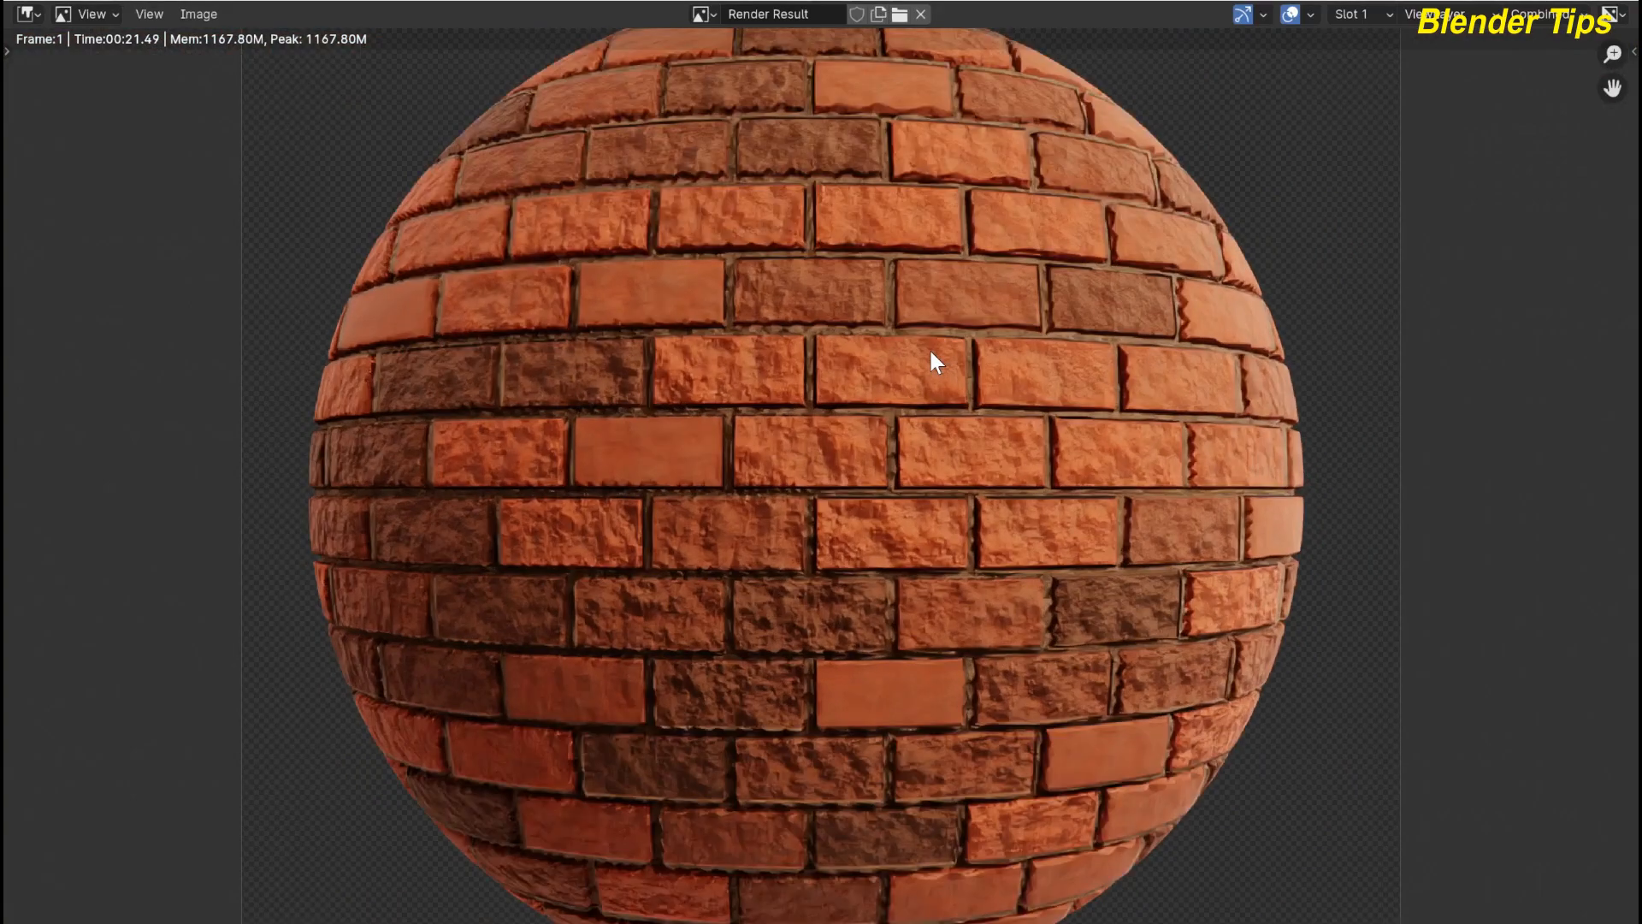